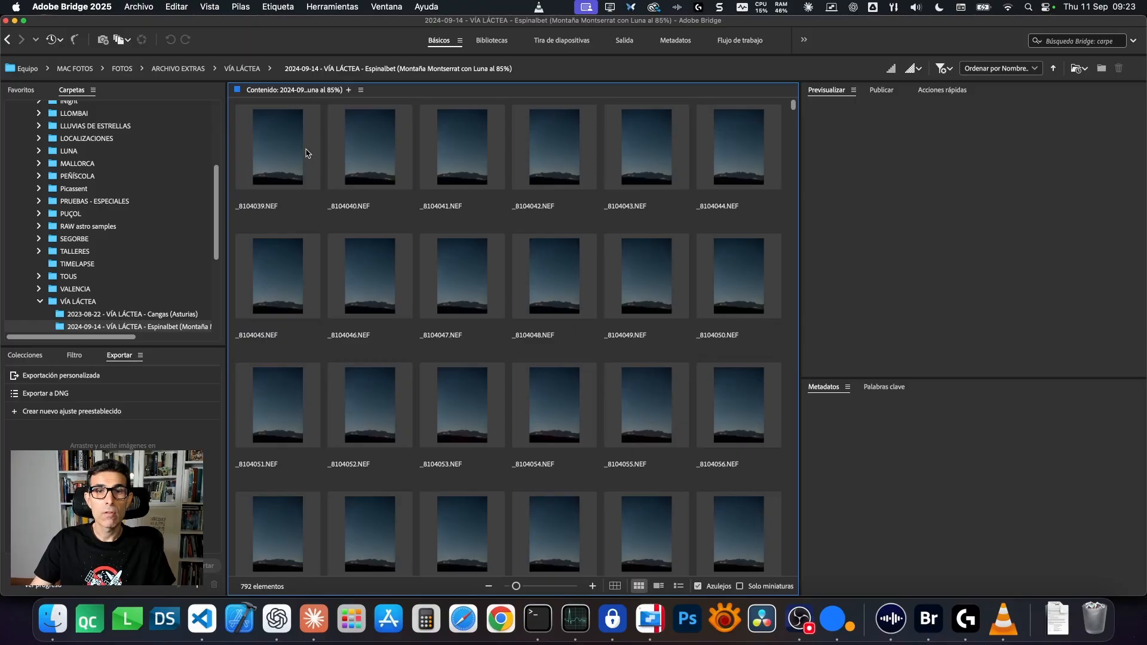
Preview several RAW photos from the opening frames of the 2024-09-14 Espinalbet sequence
{"action": "left_click", "coordinate": [377, 186]}
{"action": "left_click", "coordinate": [463, 173]}
{"action": "left_click", "coordinate": [555, 173]}
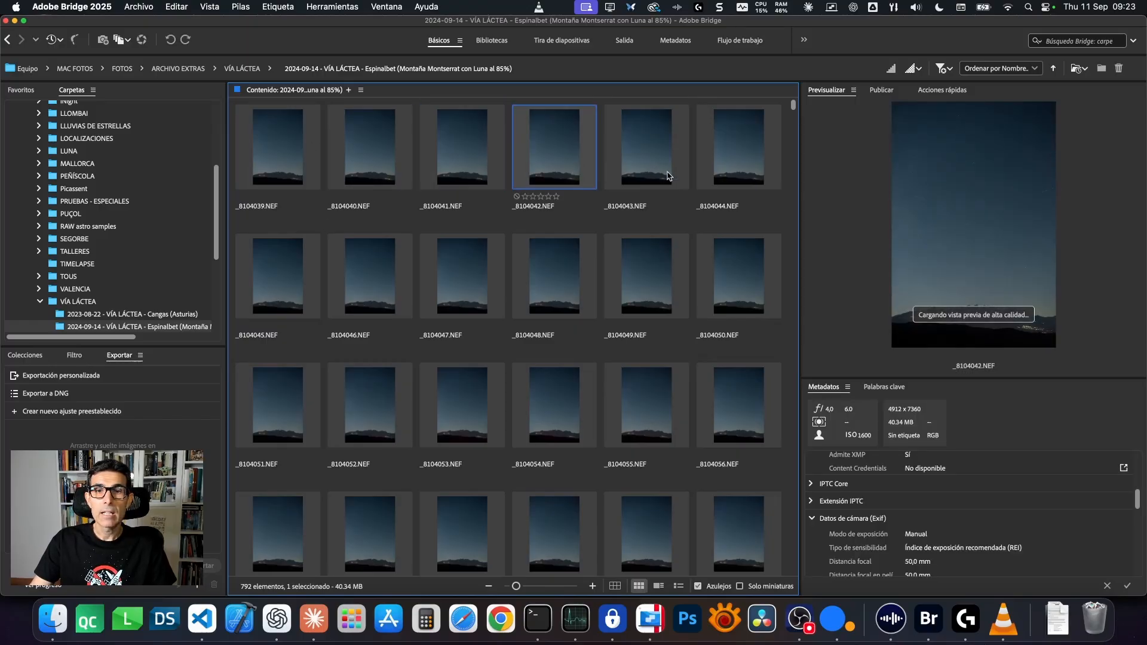
{"action": "left_click", "coordinate": [668, 176]}
{"action": "key", "text": "Down"}
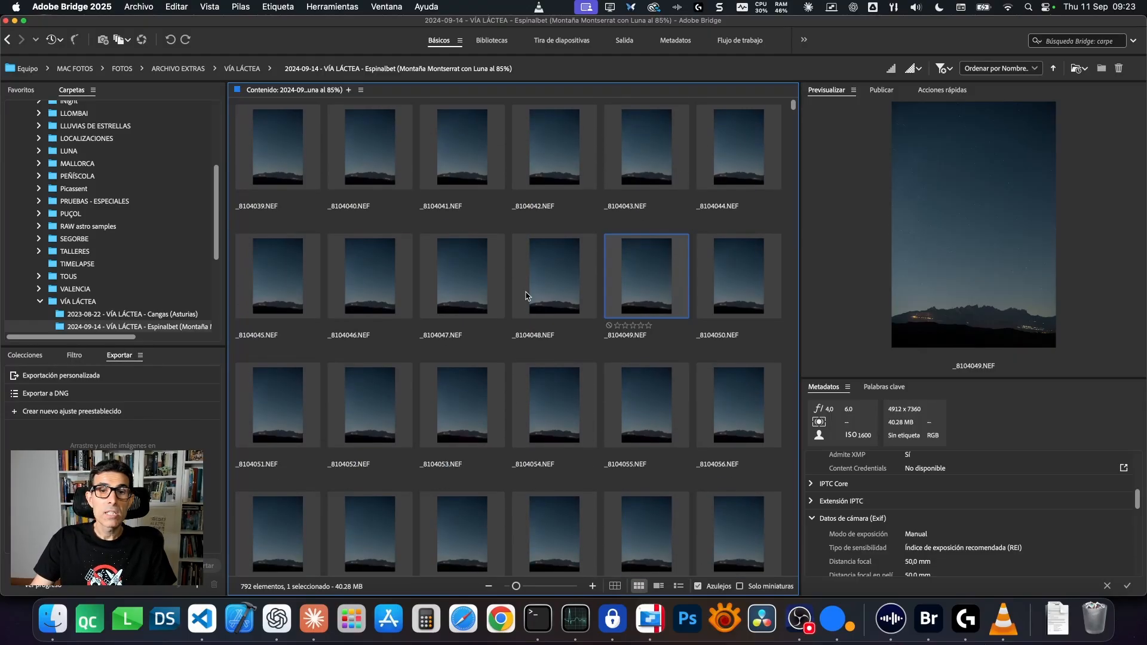
Go up to the VÍA LÁCTEA folder and import its 2024-09-14 Espinalbet photo folder into a new Nebulb project
{"action": "left_click", "coordinate": [240, 70]}
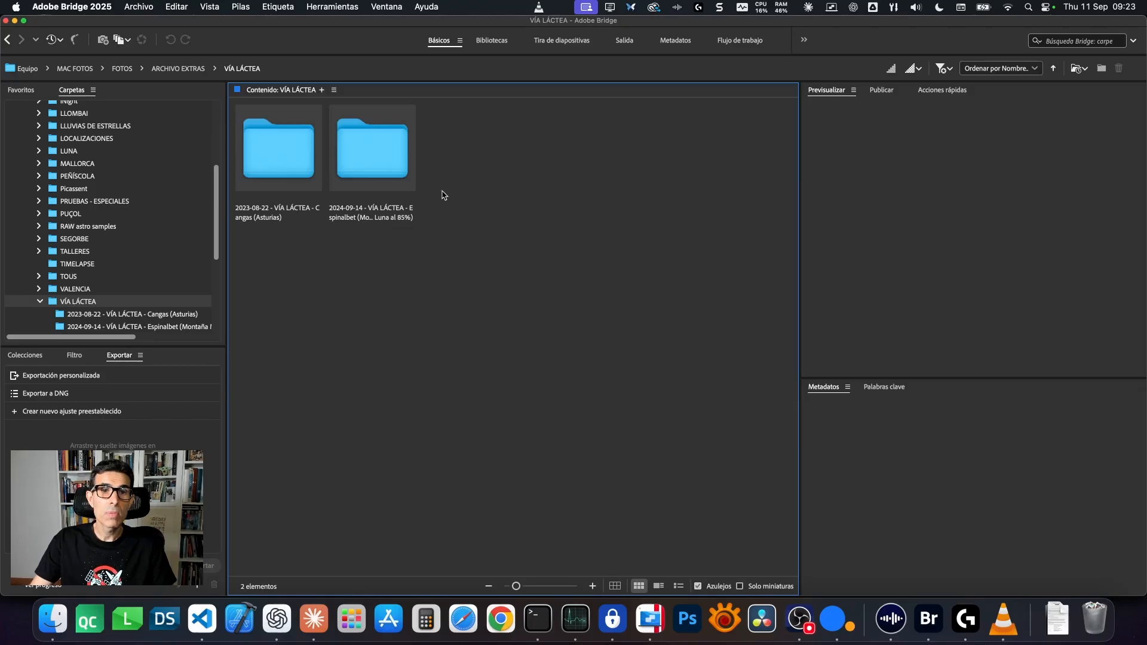
{"action": "left_click", "coordinate": [366, 156]}
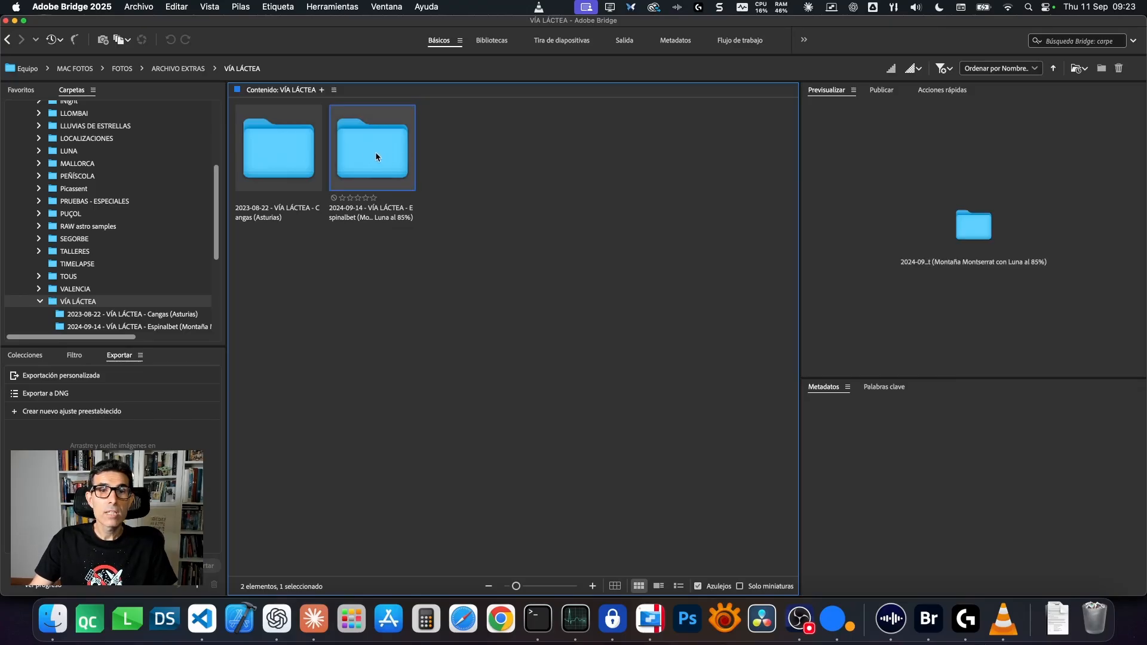
{"action": "left_click_drag", "start_coordinate": [366, 154], "coordinate": [590, 263]}
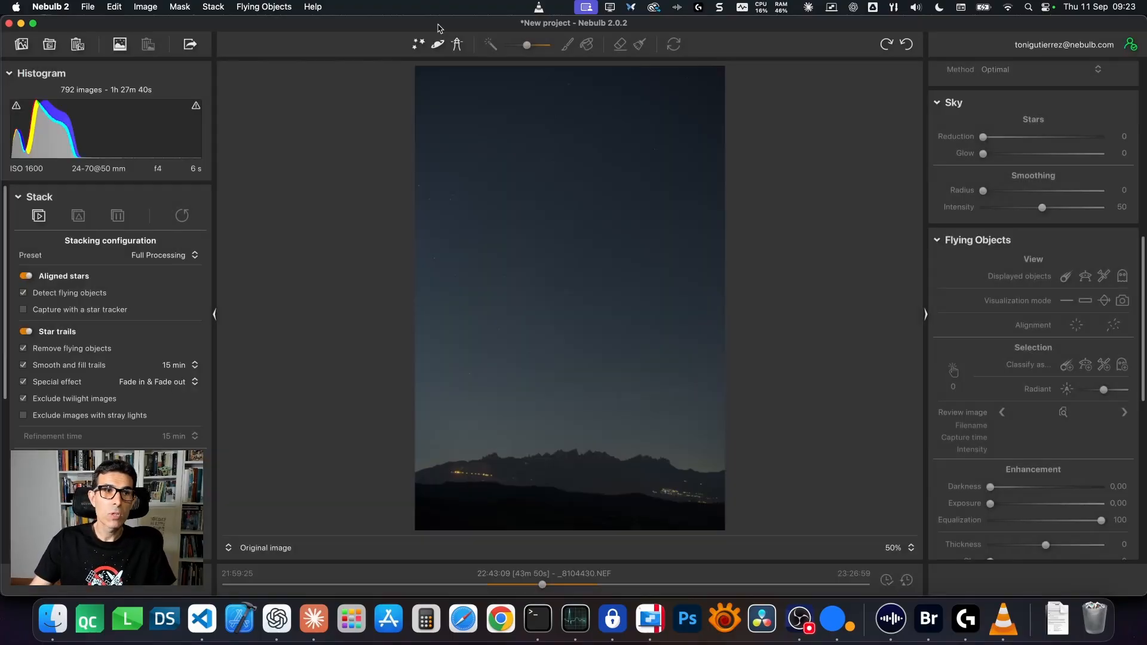
{"action": "left_click", "coordinate": [153, 9]}
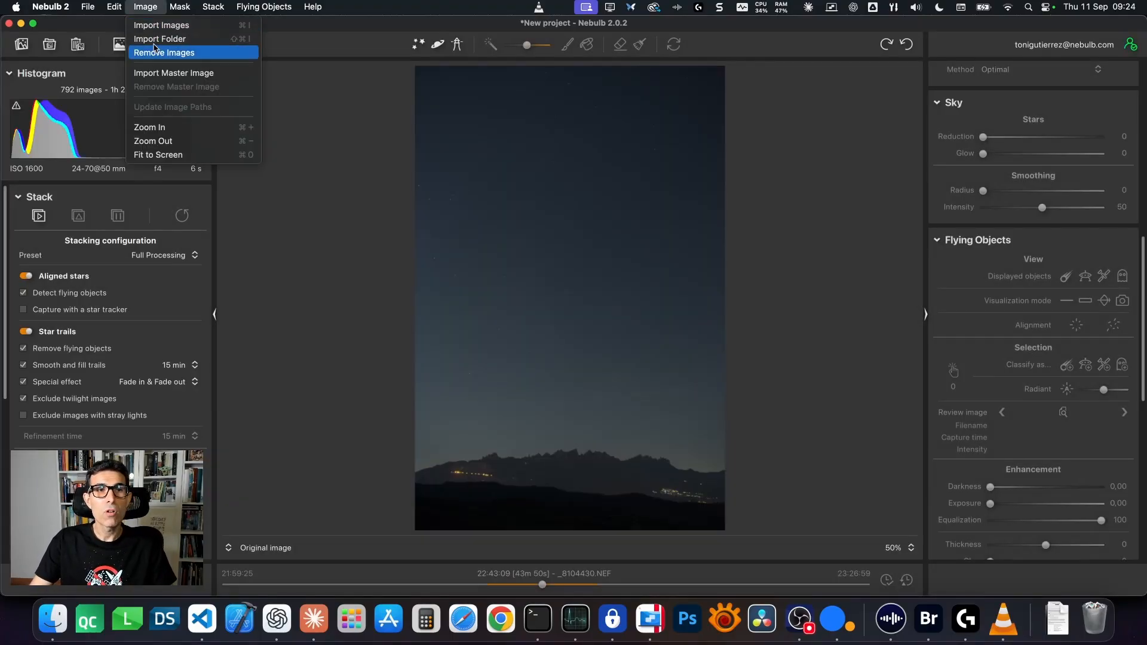
{"action": "left_click", "coordinate": [80, 37]}
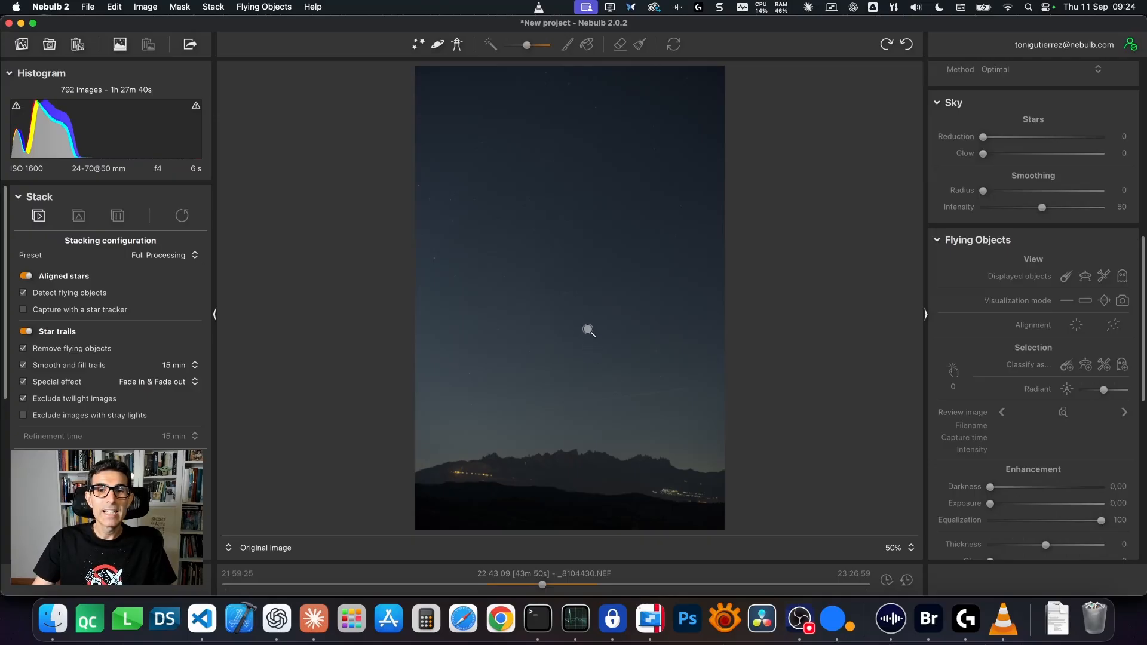
Examine the stars in the central sky and the mountain skyline of the original image up close
{"action": "left_click", "coordinate": [580, 300]}
{"action": "left_click_drag", "start_coordinate": [613, 374], "coordinate": [531, 271]}
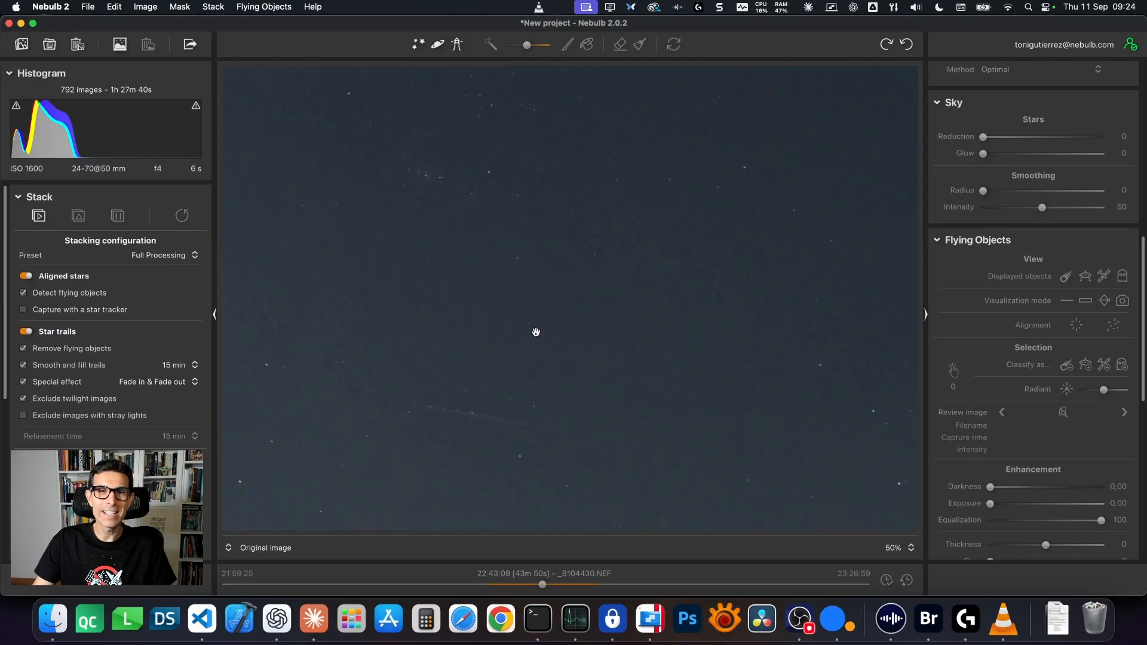
{"action": "key", "text": "super+Tab"}
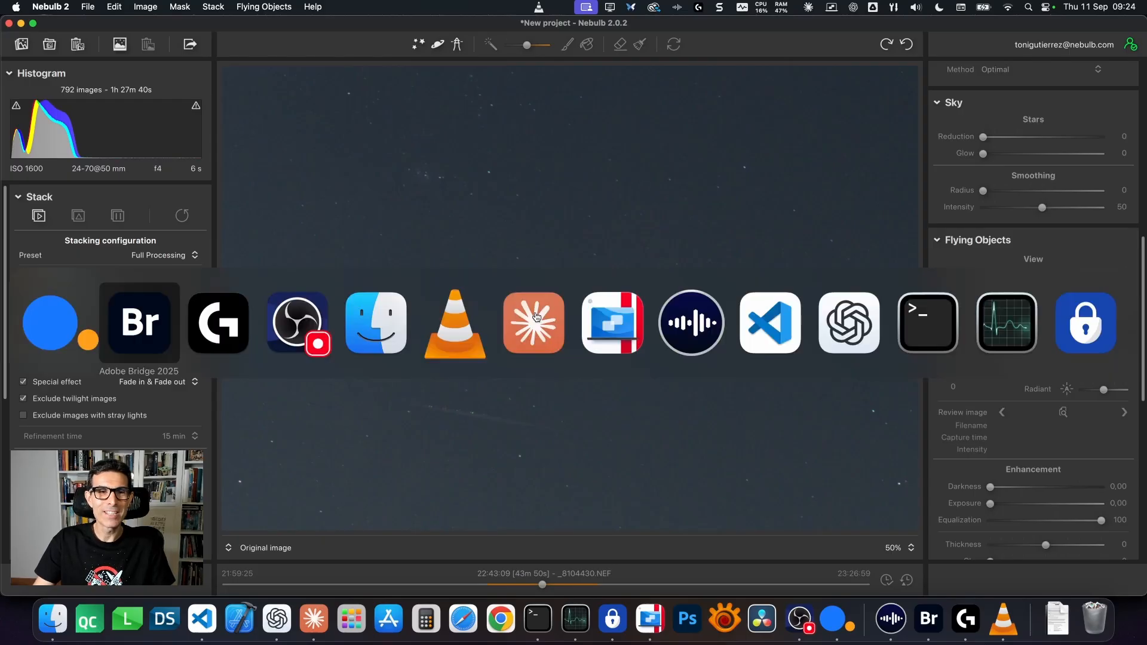
{"action": "key", "text": "super+Tab"}
{"action": "key", "text": "super+Tab"}
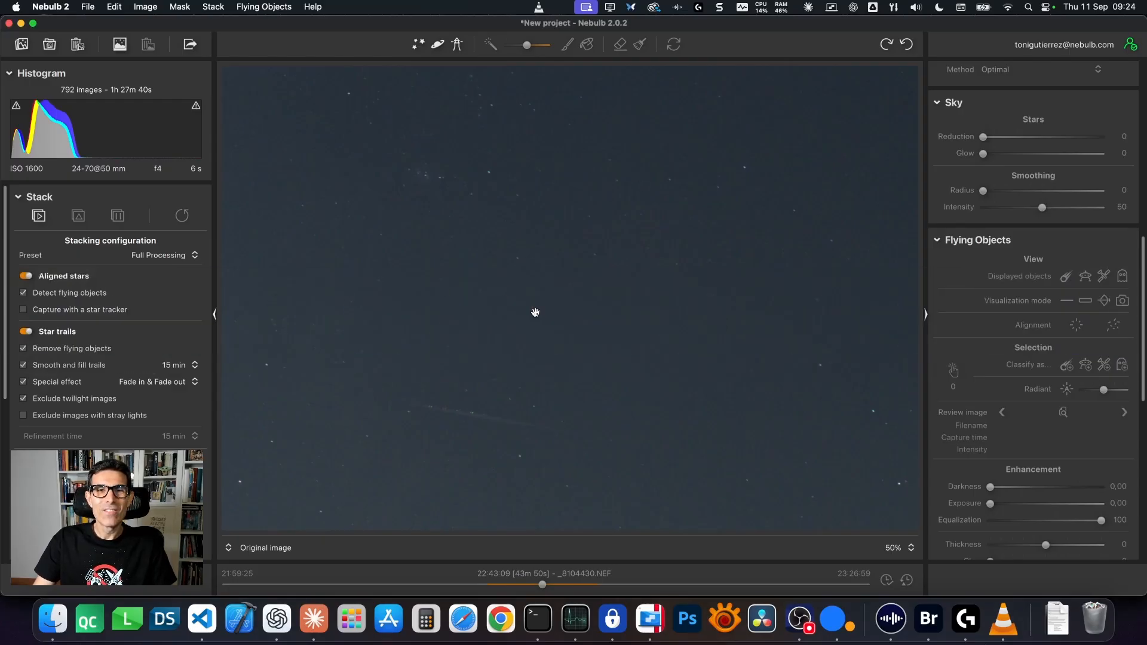
{"action": "left_click", "coordinate": [550, 288]}
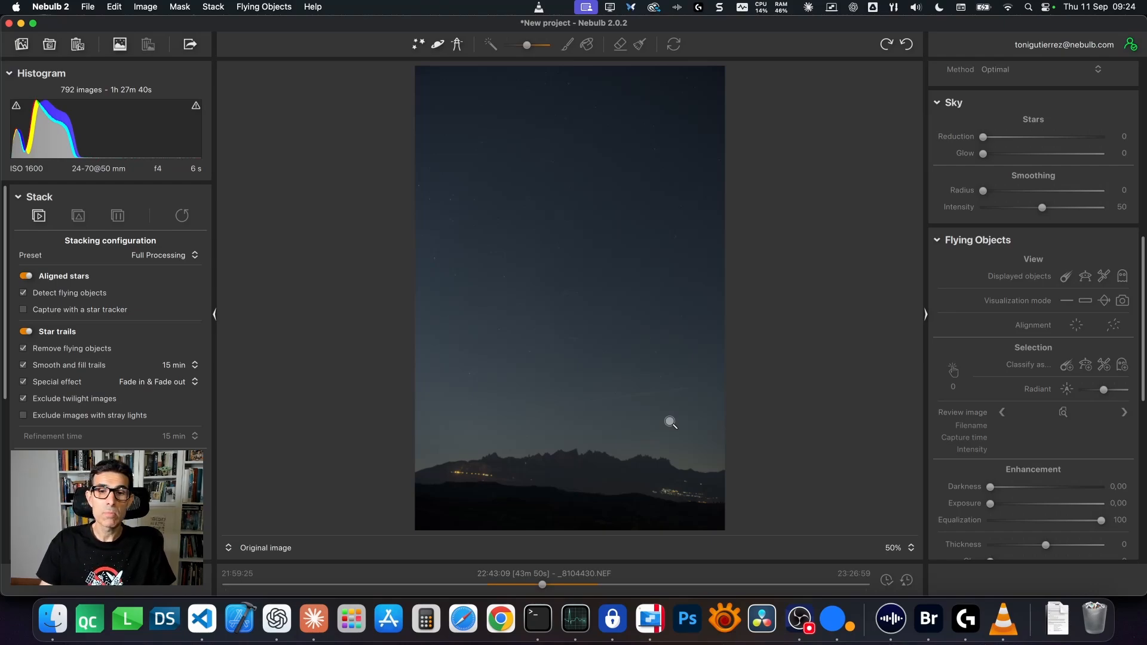
{"action": "left_click", "coordinate": [597, 459]}
{"action": "left_click_drag", "start_coordinate": [584, 450], "coordinate": [370, 356]}
{"action": "left_click_drag", "start_coordinate": [775, 373], "coordinate": [604, 382]}
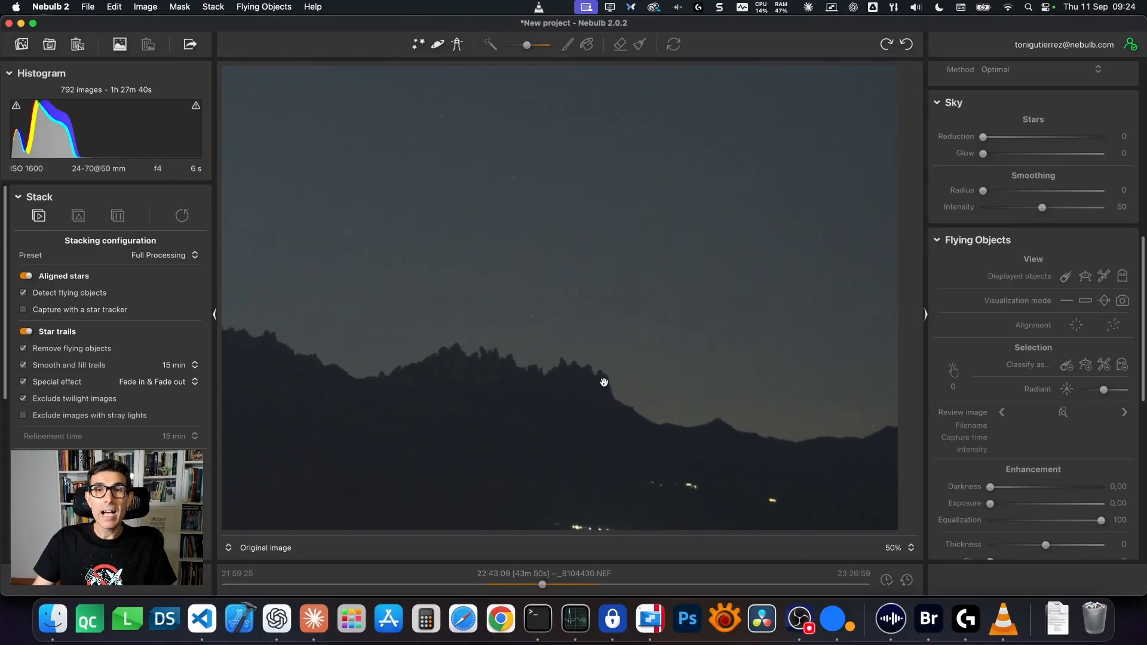
{"action": "left_click", "coordinate": [604, 383]}
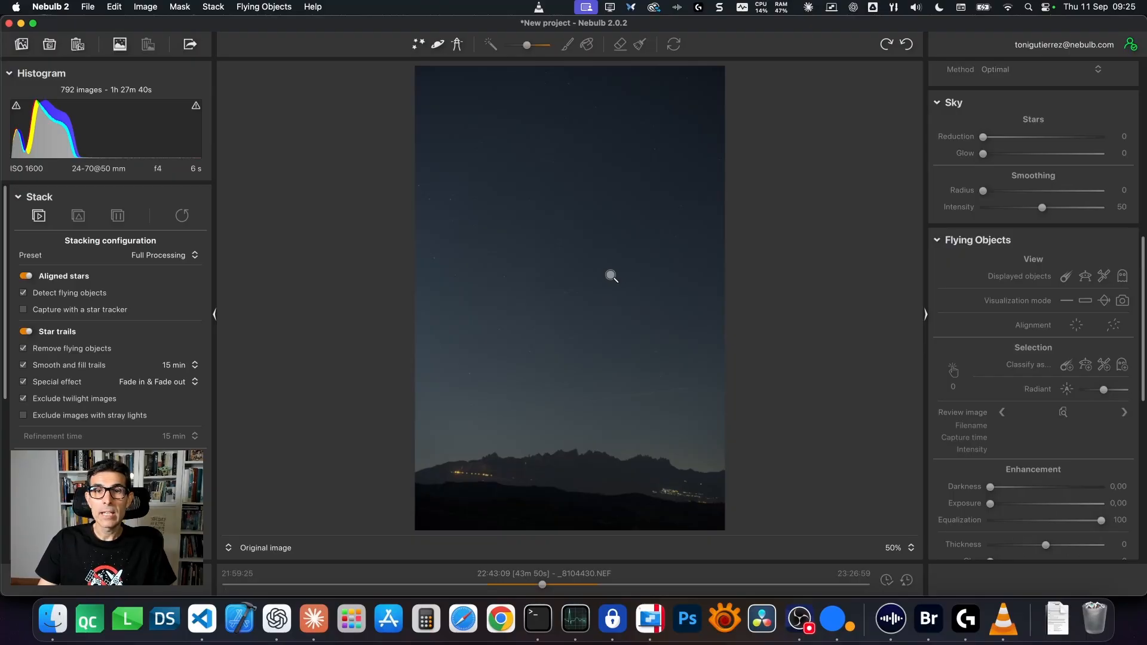
{"action": "left_click", "coordinate": [589, 280]}
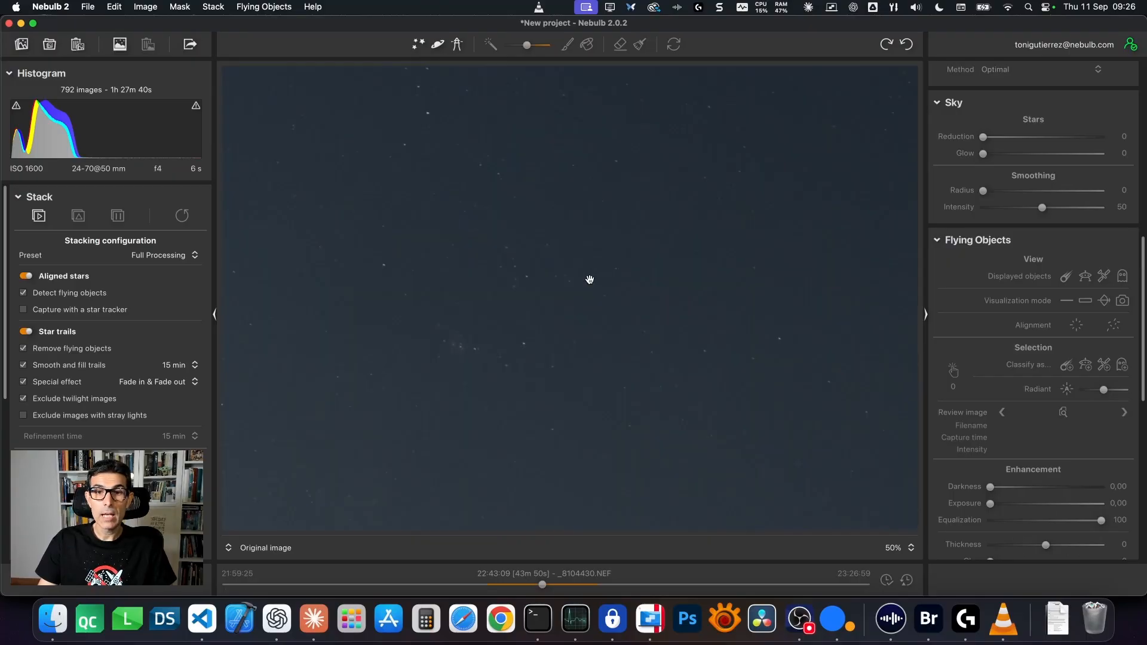
{"action": "left_click_drag", "start_coordinate": [609, 300], "coordinate": [483, 296]}
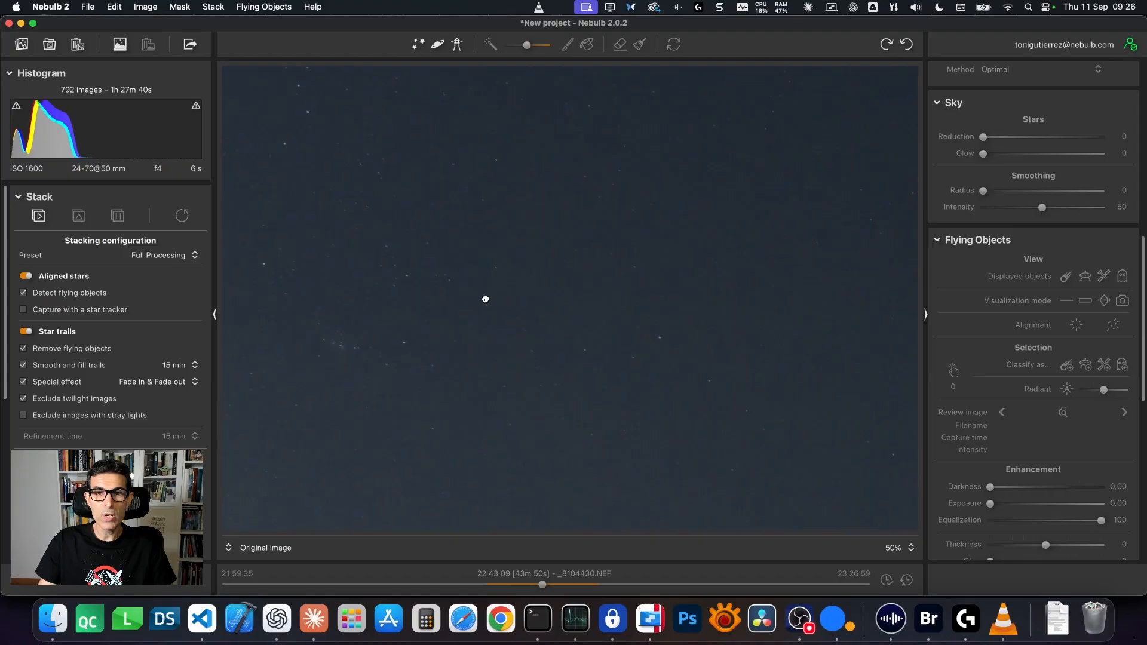
{"action": "left_click", "coordinate": [541, 289]}
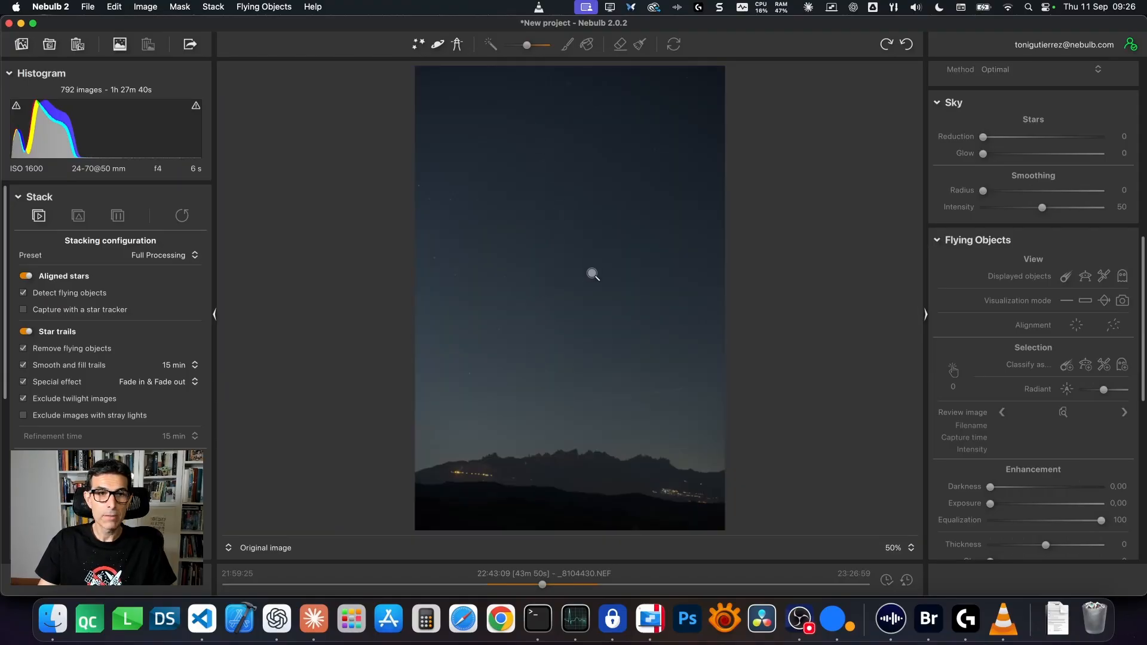
Set the Exposure in the Develop settings to +1.05
{"action": "scroll", "coordinate": [1044, 278], "scroll_direction": "up", "scroll_amount": 10}
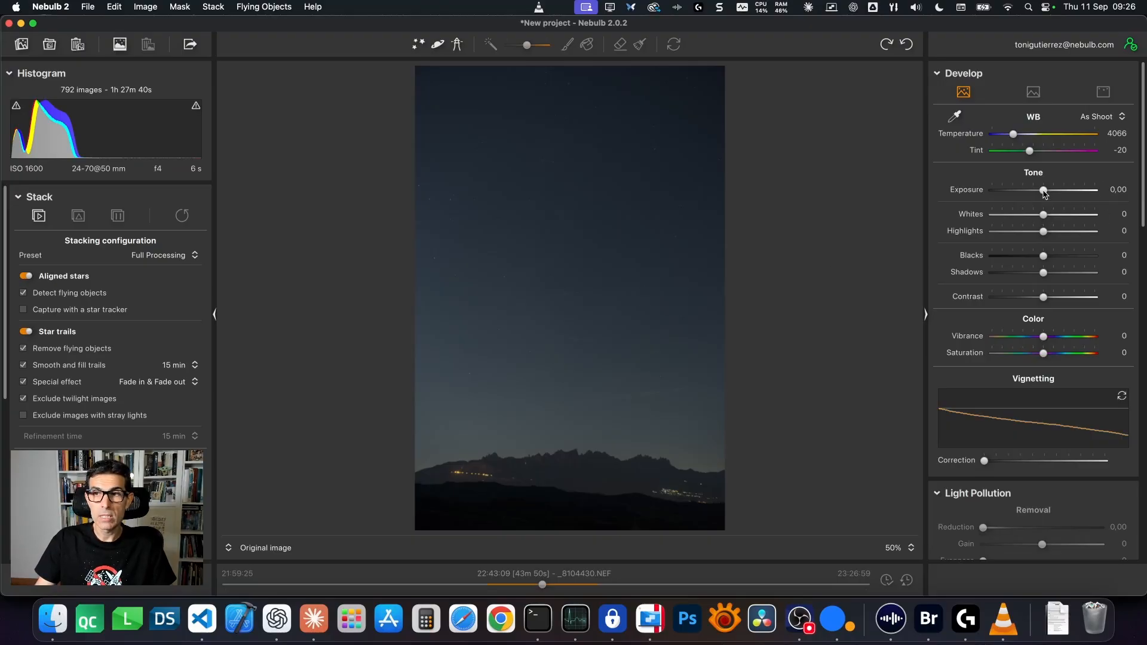
{"action": "left_click_drag", "start_coordinate": [1044, 192], "coordinate": [1055, 192]}
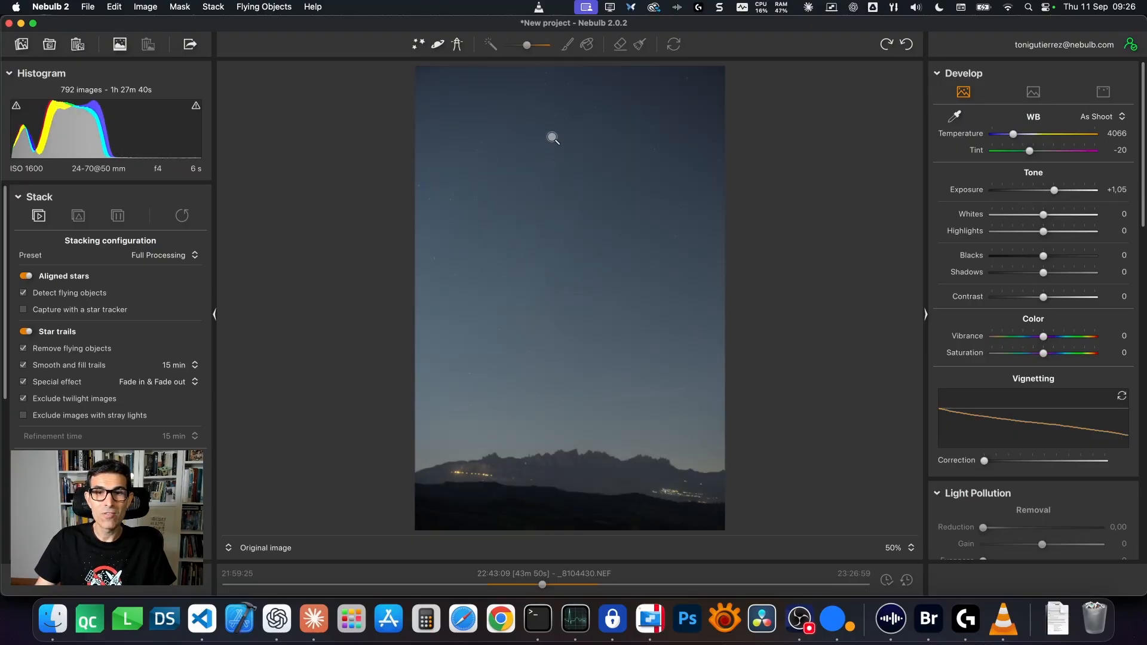
Examine the brightened image up close, covering the central sky, the faint streaks above the mountains and the upper star field
{"action": "left_click", "coordinate": [571, 294]}
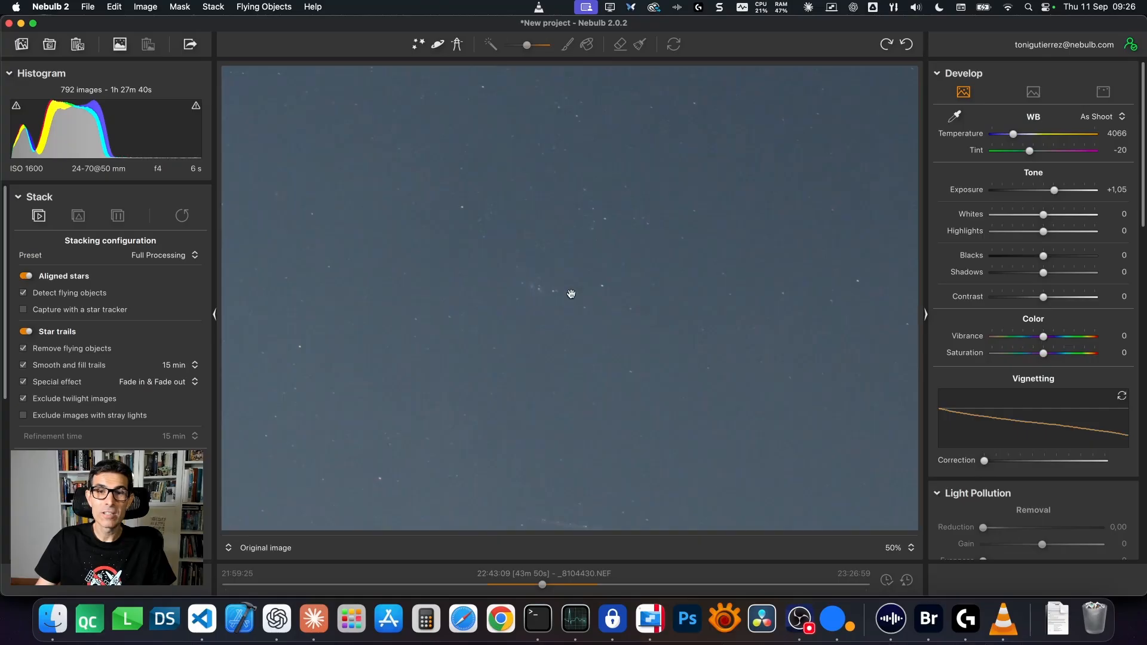
{"action": "left_click_drag", "start_coordinate": [663, 303], "coordinate": [588, 333]}
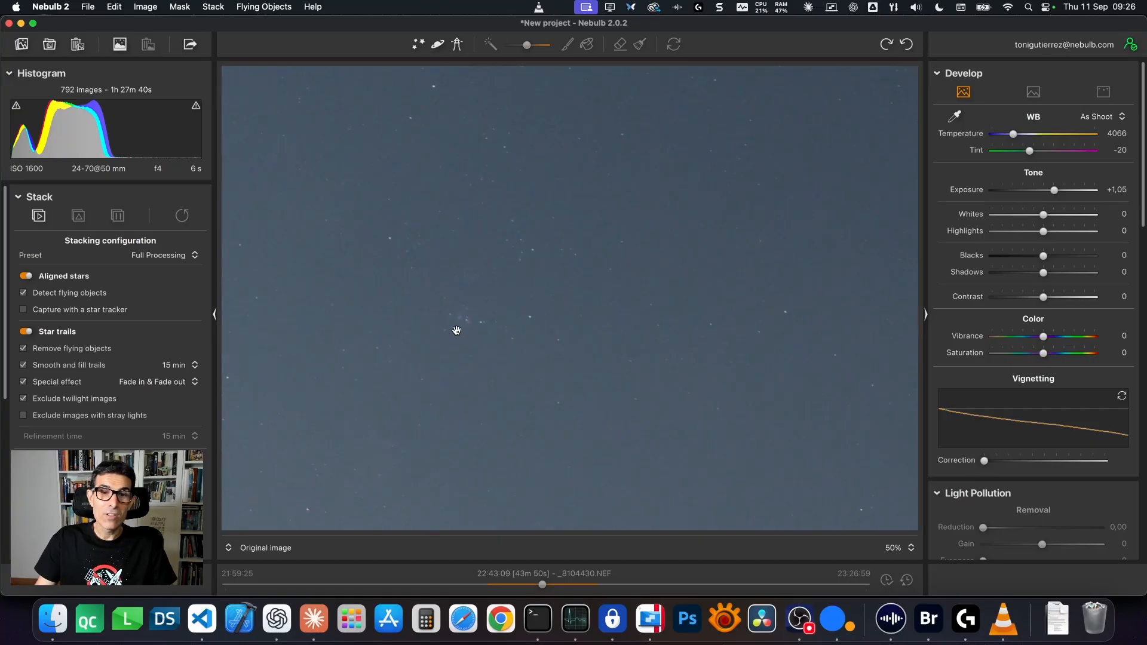
{"action": "left_click_drag", "start_coordinate": [472, 311], "coordinate": [494, 349]}
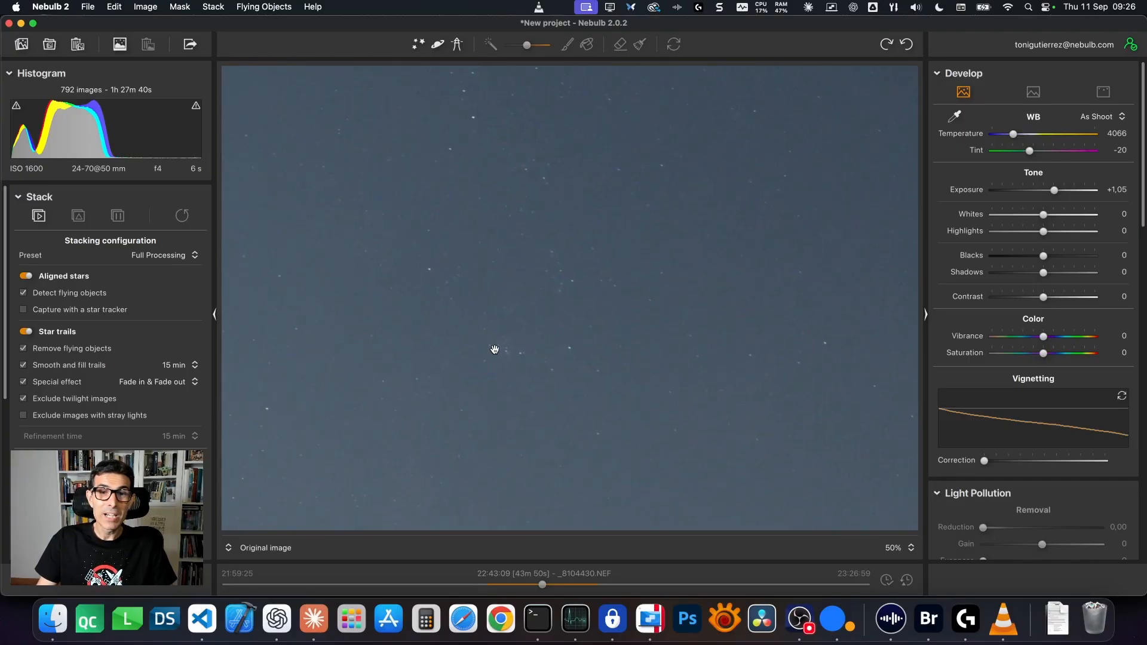
{"action": "left_click", "coordinate": [518, 349]}
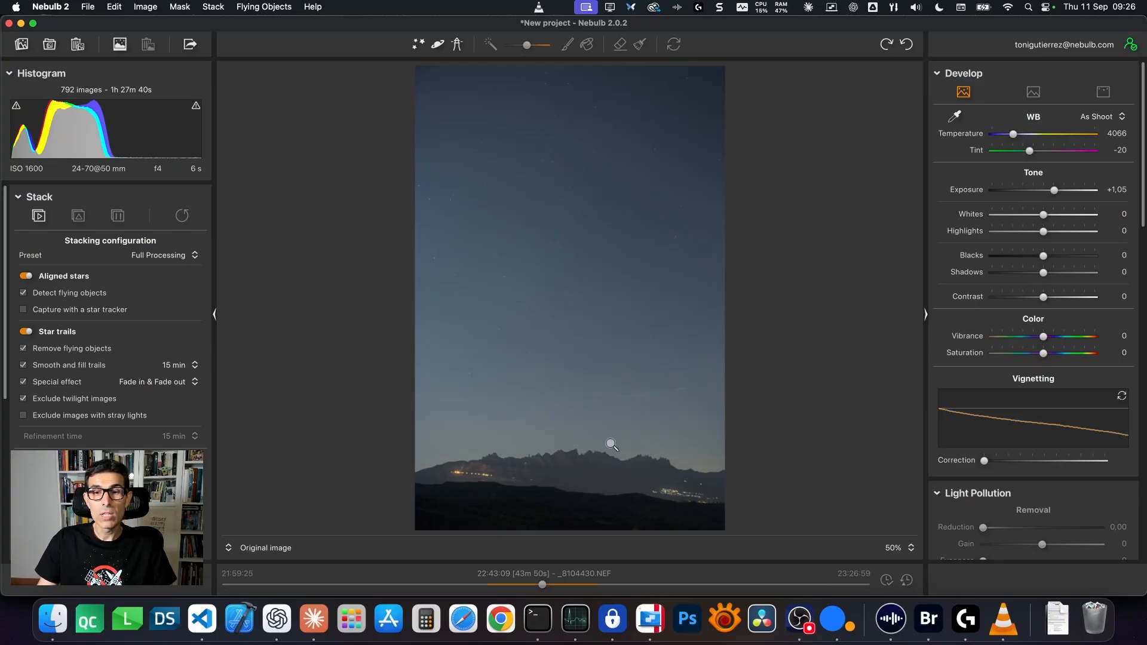
{"action": "left_click", "coordinate": [755, 408]}
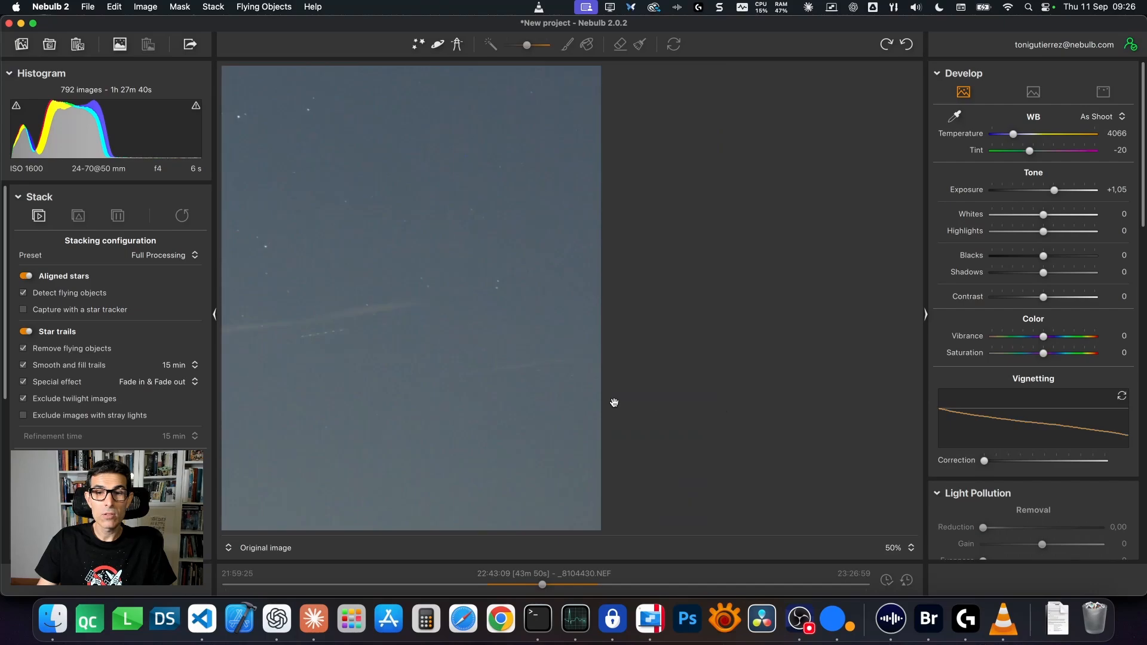
{"action": "left_click_drag", "start_coordinate": [589, 310], "coordinate": [728, 300]}
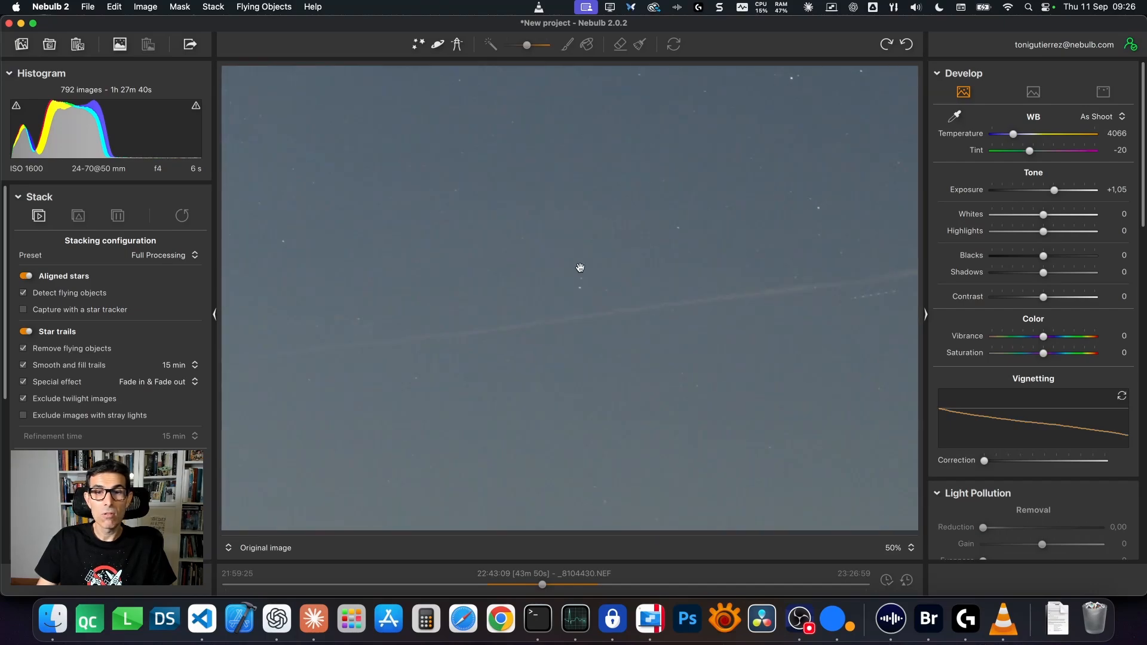
{"action": "left_click_drag", "start_coordinate": [513, 281], "coordinate": [704, 242]}
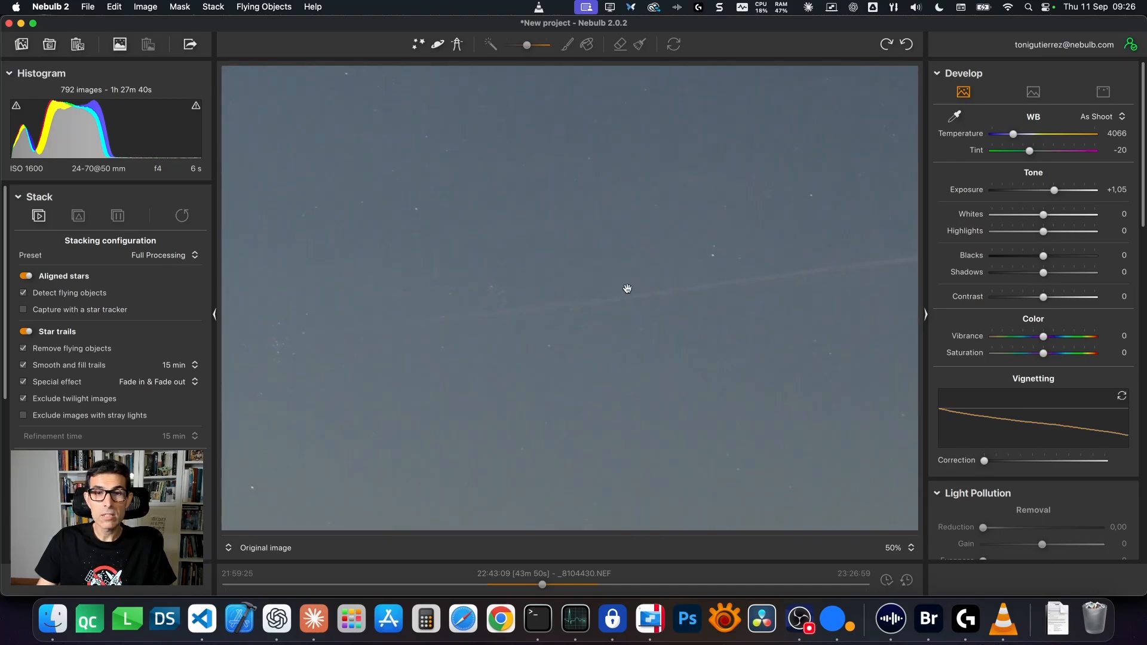
{"action": "left_click_drag", "start_coordinate": [625, 287], "coordinate": [691, 279]}
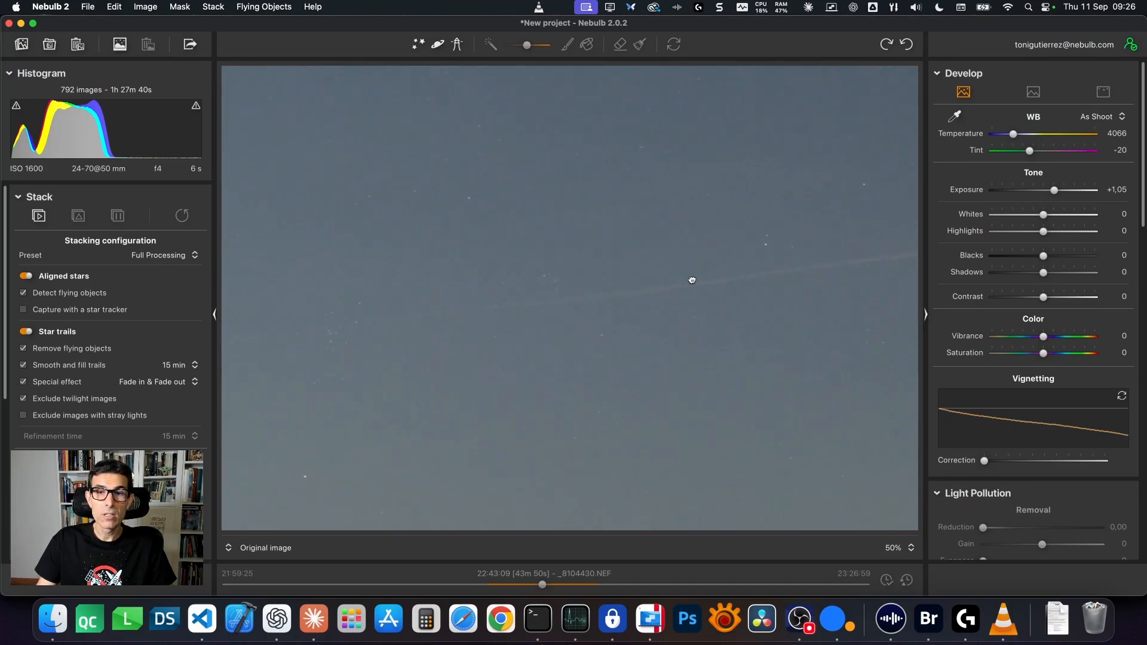
{"action": "left_click", "coordinate": [608, 314]}
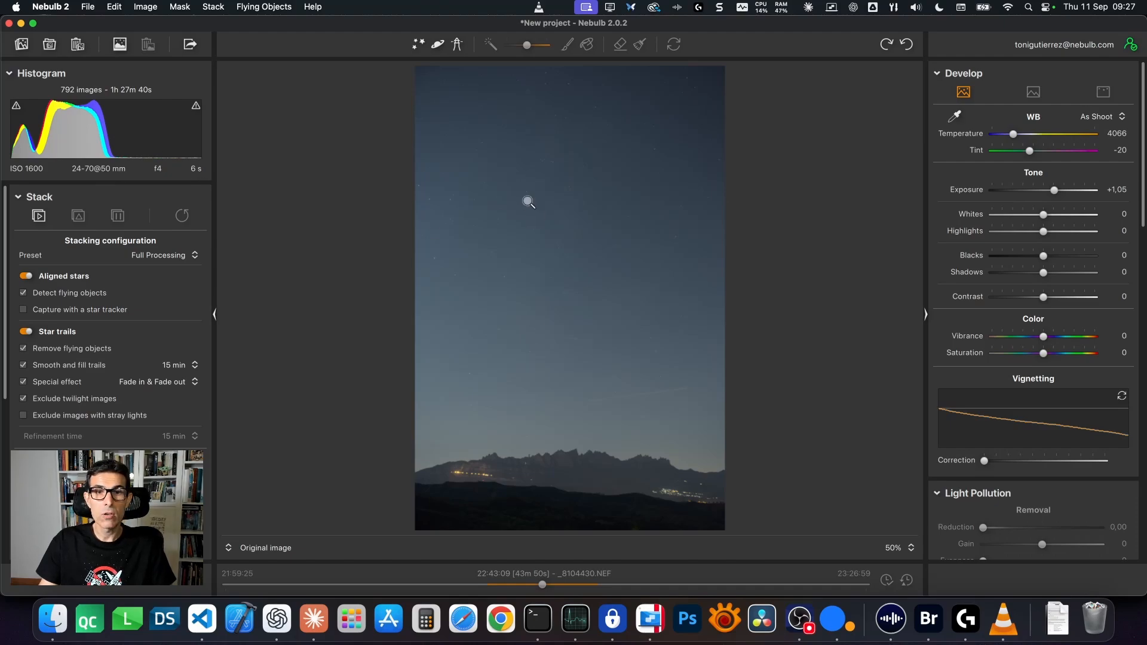
{"action": "left_click", "coordinate": [481, 155]}
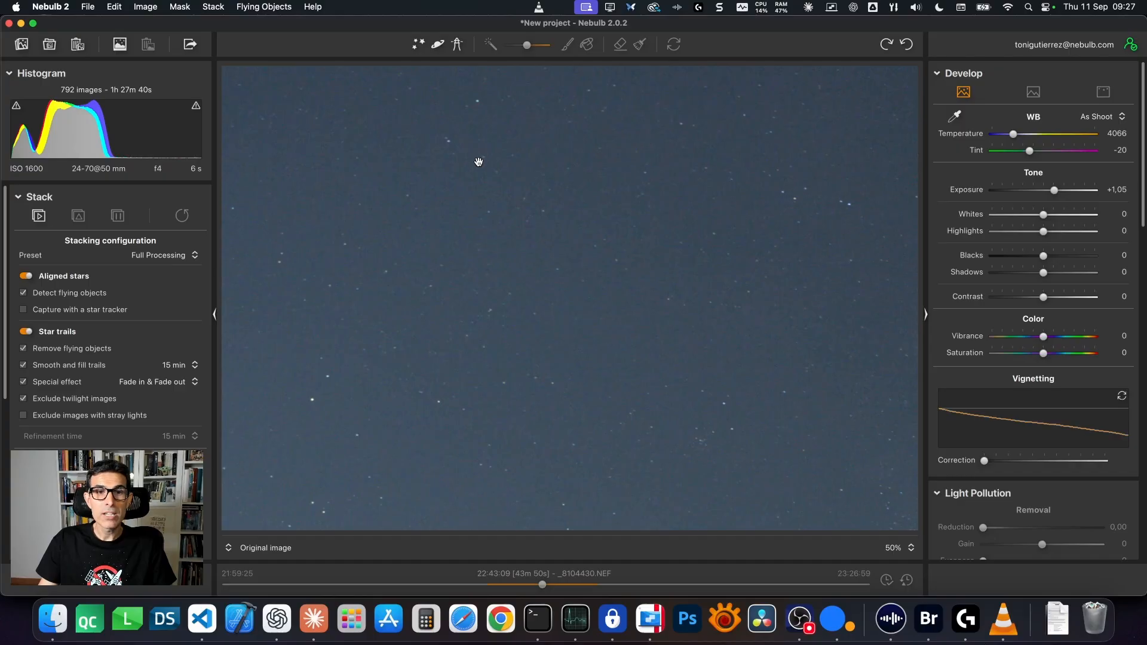
{"action": "left_click_drag", "start_coordinate": [470, 173], "coordinate": [510, 212]}
{"action": "left_click_drag", "start_coordinate": [644, 274], "coordinate": [395, 227]}
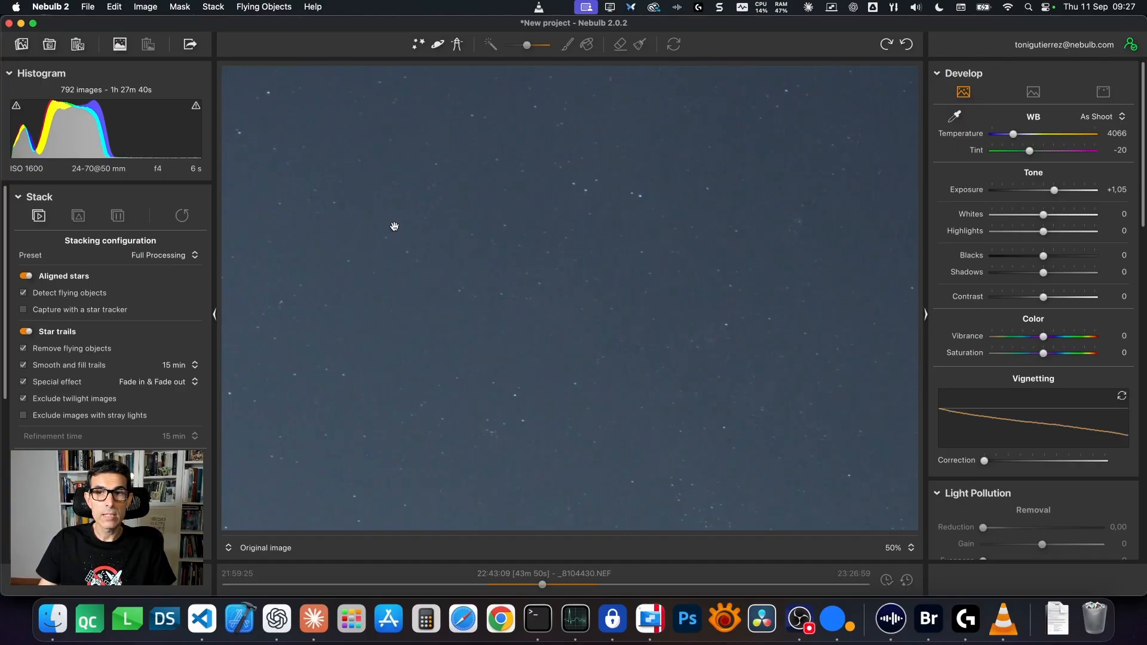
{"action": "left_click_drag", "start_coordinate": [698, 226], "coordinate": [423, 235]}
{"action": "left_click_drag", "start_coordinate": [644, 221], "coordinate": [574, 233]}
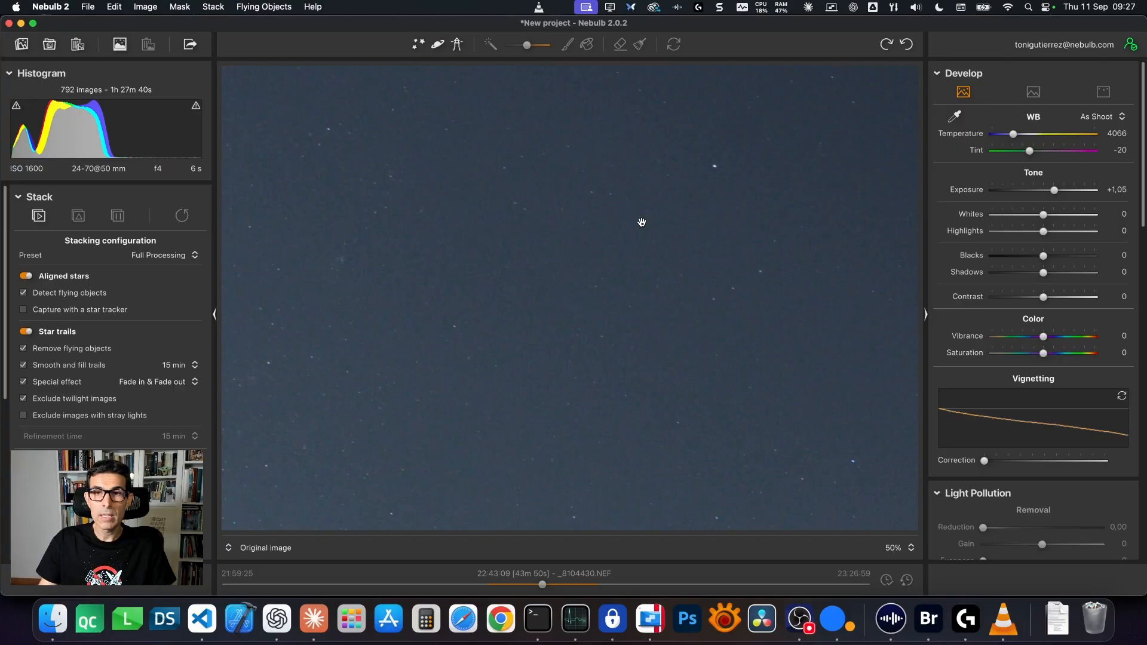
{"action": "left_click", "coordinate": [621, 255]}
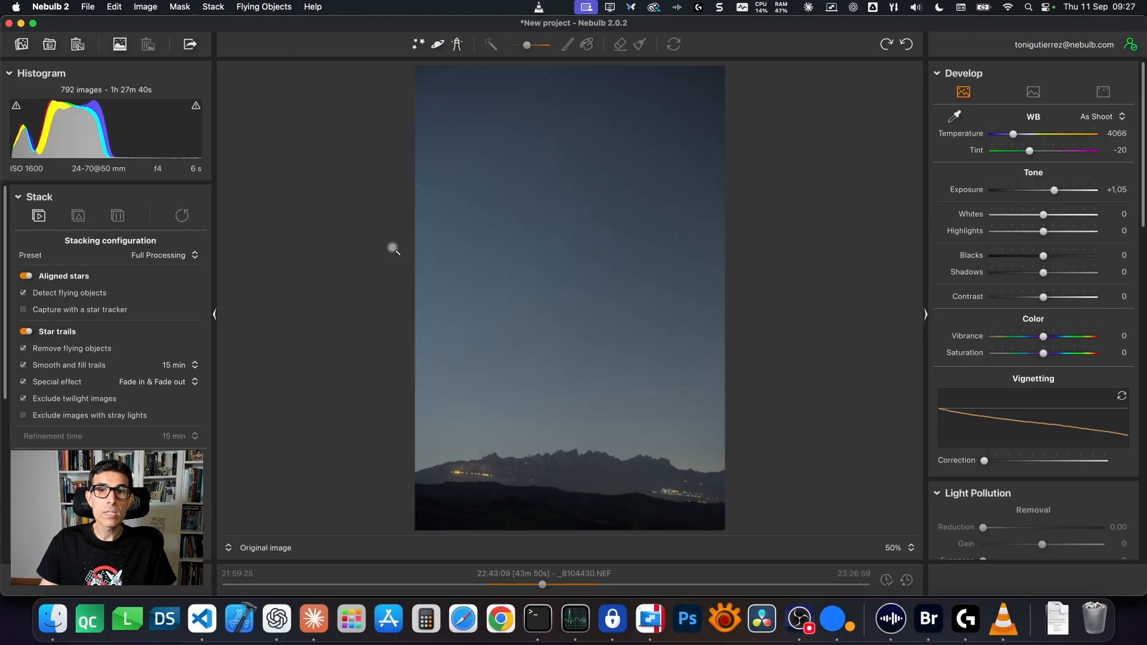
Activate the sky mask with the magic wand tool and inspect the ridge around the lit mountainside up close
{"action": "left_click", "coordinate": [418, 46]}
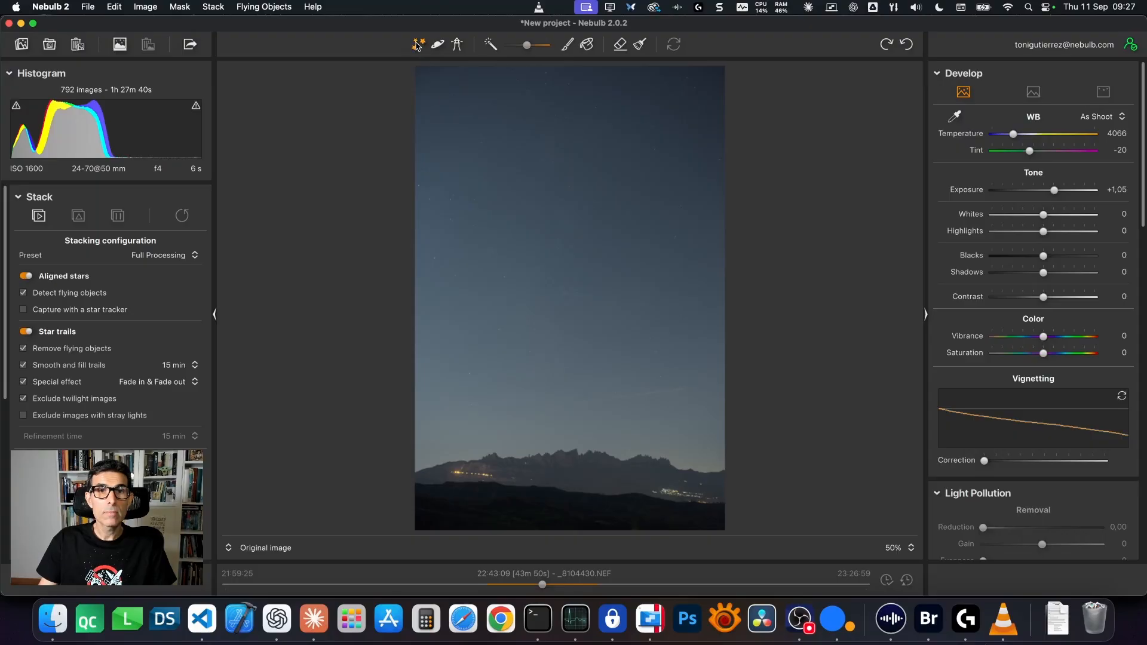
{"action": "left_click", "coordinate": [490, 44]}
{"action": "left_click", "coordinate": [422, 471]}
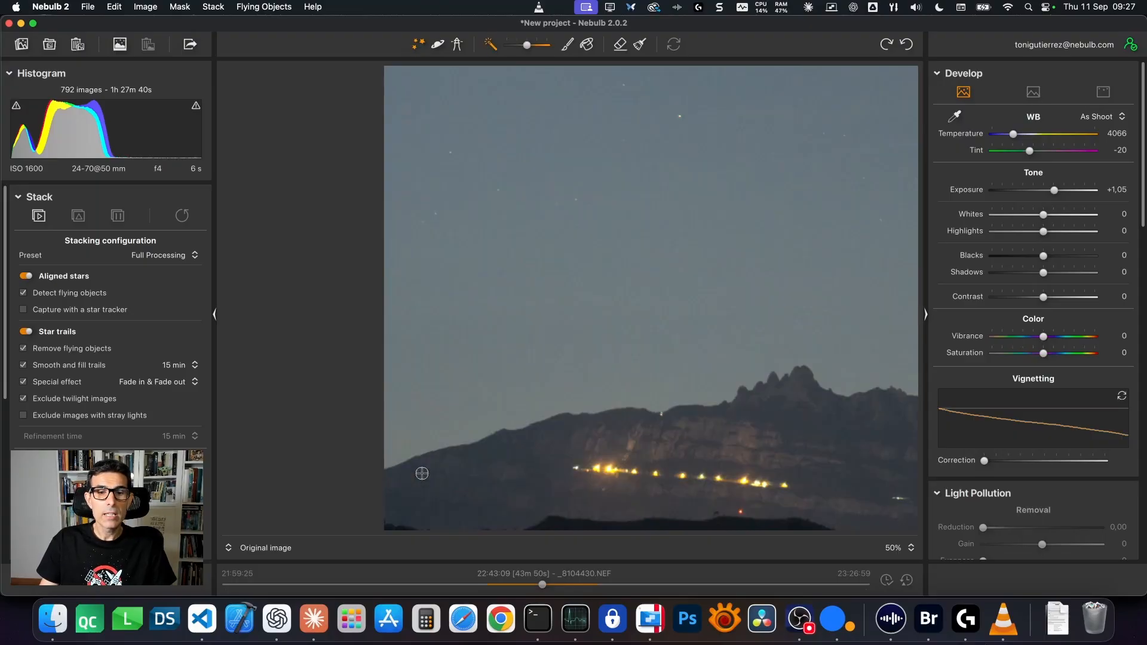
{"action": "left_click_drag", "start_coordinate": [430, 471], "coordinate": [494, 431]}
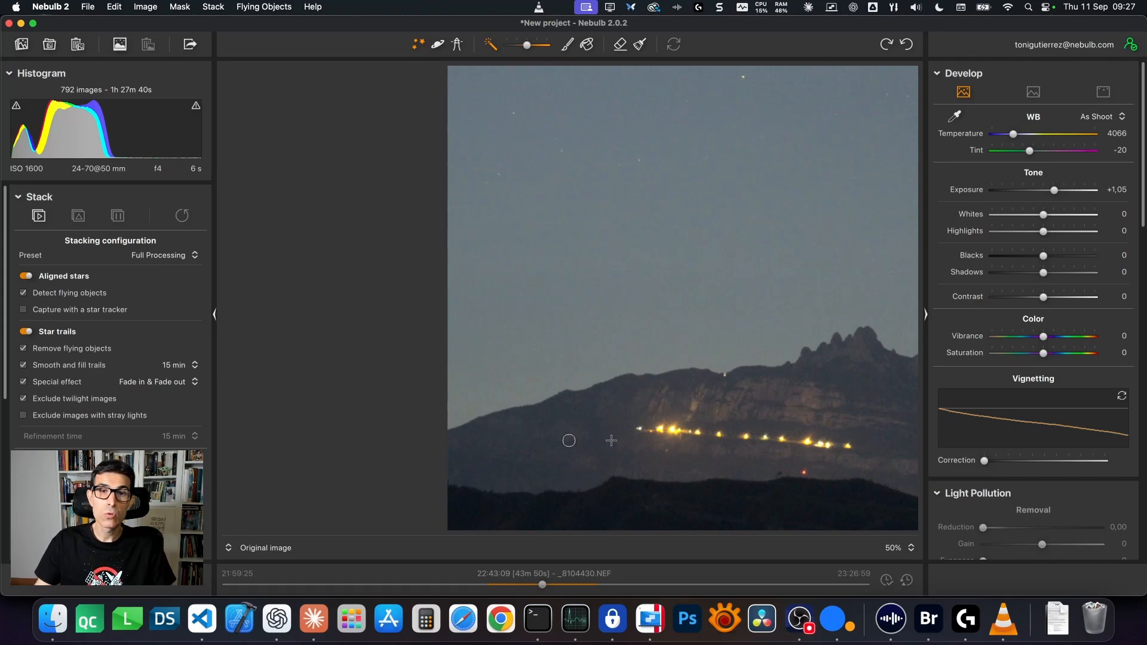
{"action": "left_click", "coordinate": [689, 371]}
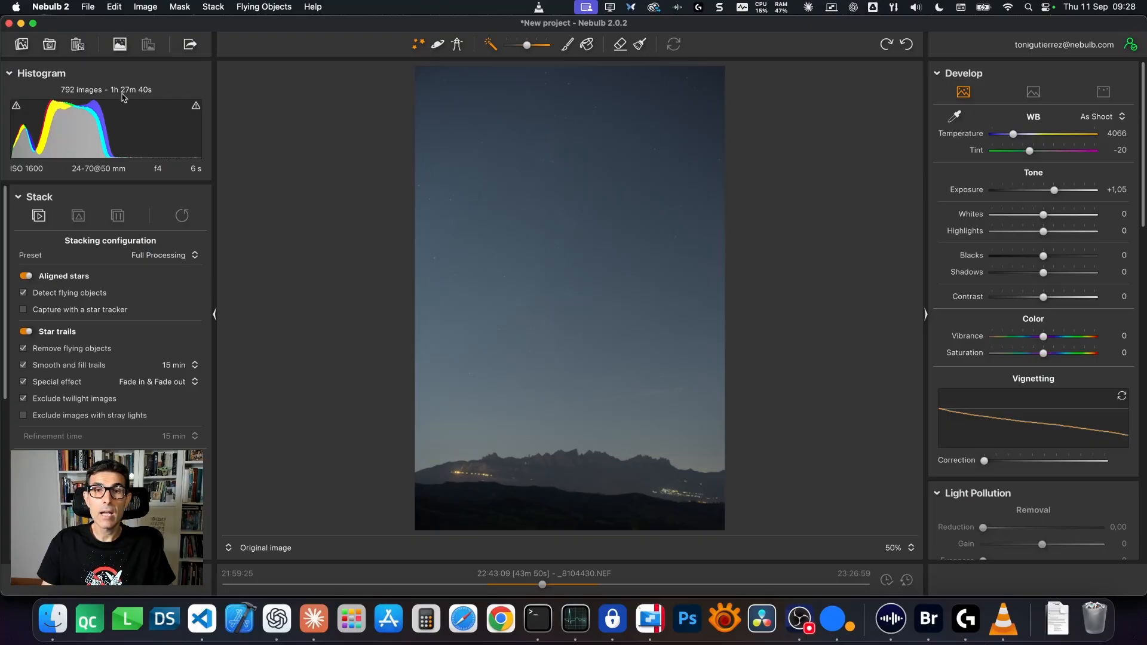
Mask a spot in the central sky and the strip of sky along the ridge's far-left slope with the magic wand
{"action": "left_click", "coordinate": [611, 271]}
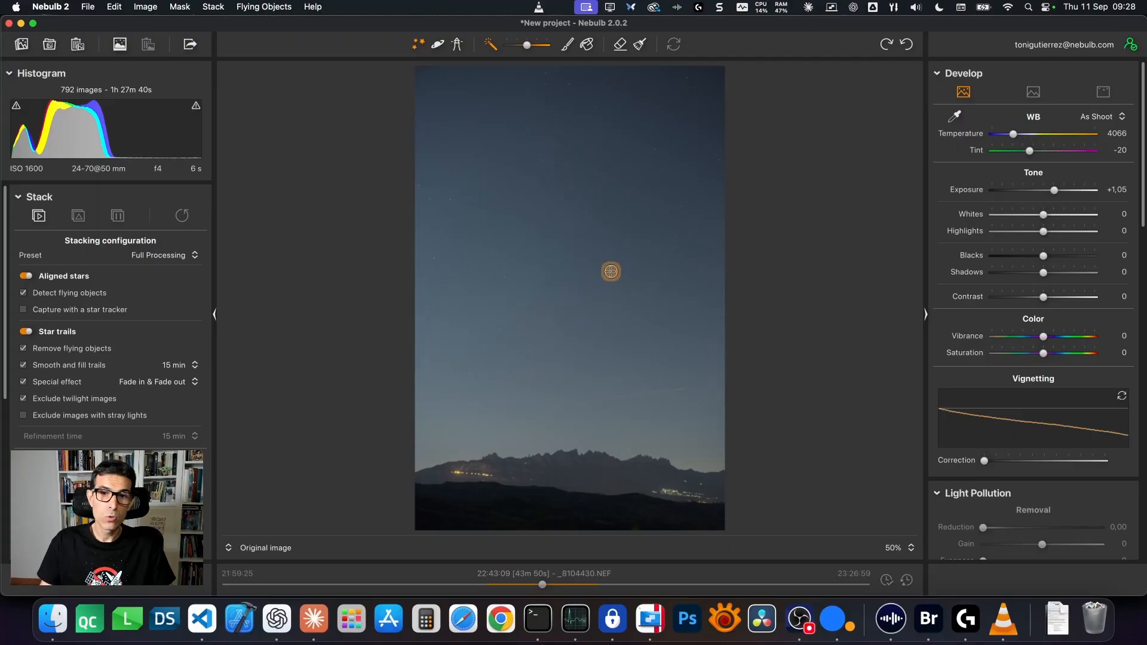
{"action": "left_click", "coordinate": [428, 488]}
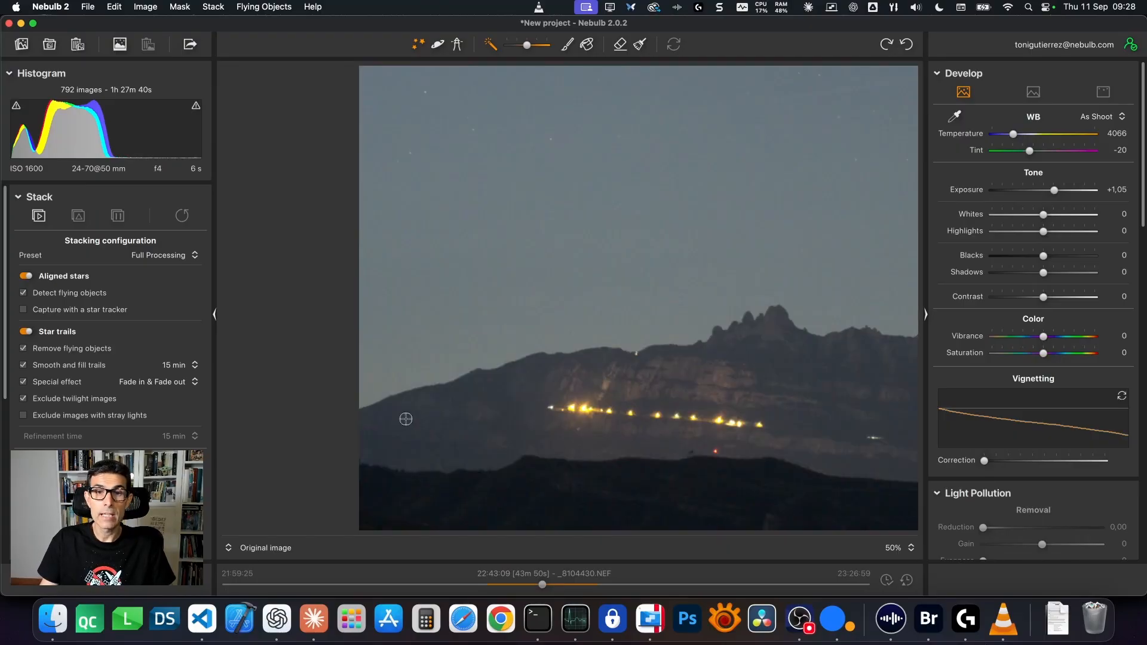
{"action": "left_click_drag", "start_coordinate": [366, 396], "coordinate": [519, 335]}
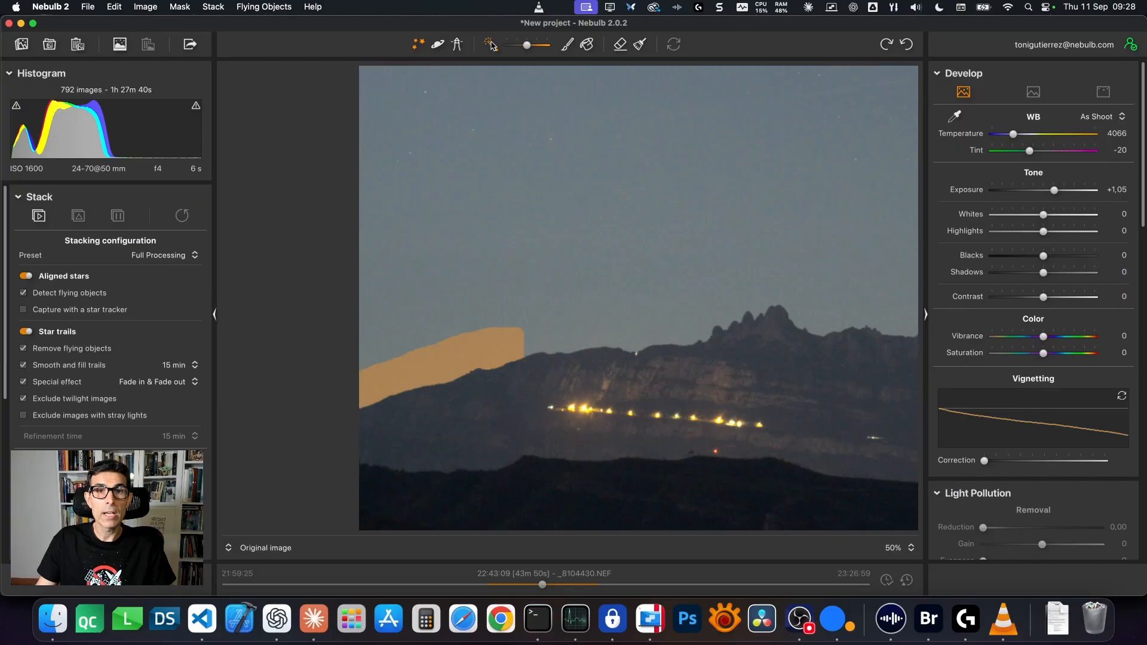
{"action": "mouse_move", "coordinate": [520, 344]}
{"action": "left_mouse_down"}
{"action": "mouse_move", "coordinate": [709, 326]}
{"action": "mouse_move", "coordinate": [478, 361]}
{"action": "mouse_move", "coordinate": [461, 343]}
{"action": "mouse_move", "coordinate": [515, 317]}
{"action": "mouse_move", "coordinate": [557, 329]}
{"action": "mouse_move", "coordinate": [571, 347]}
{"action": "mouse_move", "coordinate": [466, 363]}
{"action": "mouse_move", "coordinate": [481, 337]}
{"action": "mouse_move", "coordinate": [537, 342]}
{"action": "left_mouse_up"}
Extend the sky mask along the skyline above the jagged central peaks
{"action": "mouse_move", "coordinate": [602, 356]}
{"action": "left_mouse_down"}
{"action": "mouse_move", "coordinate": [400, 361]}
{"action": "mouse_move", "coordinate": [364, 342]}
{"action": "mouse_move", "coordinate": [439, 330]}
{"action": "mouse_move", "coordinate": [518, 341]}
{"action": "mouse_move", "coordinate": [353, 358]}
{"action": "left_mouse_up"}
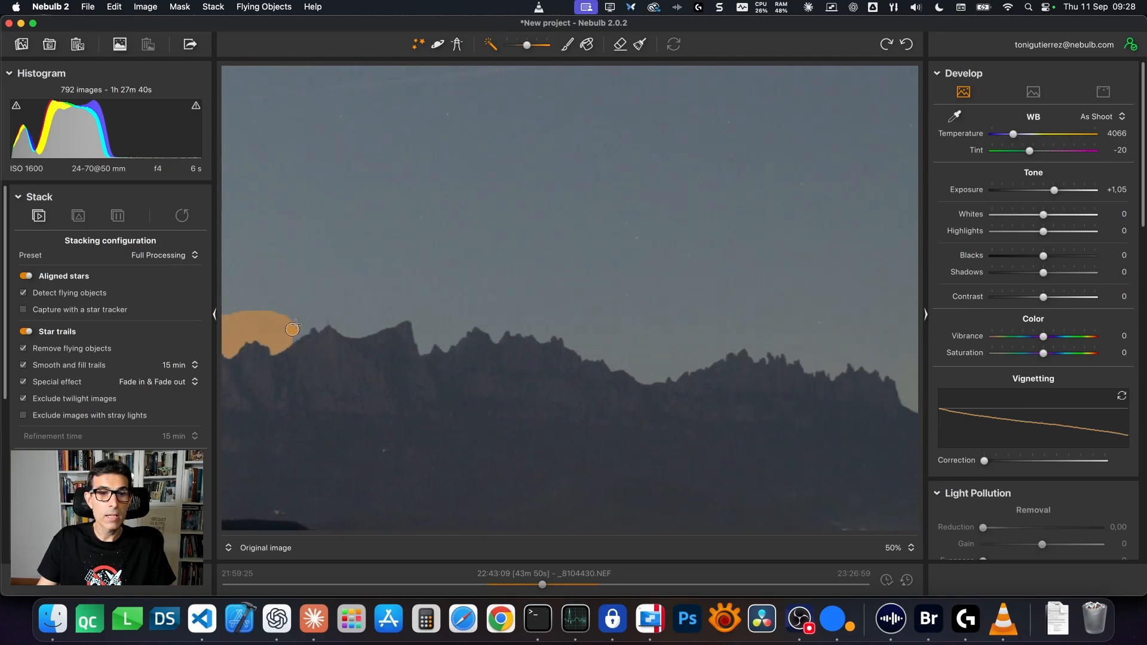
{"action": "mouse_move", "coordinate": [293, 329]}
{"action": "left_mouse_down"}
{"action": "mouse_move", "coordinate": [341, 310]}
{"action": "mouse_move", "coordinate": [394, 317]}
{"action": "left_mouse_up"}
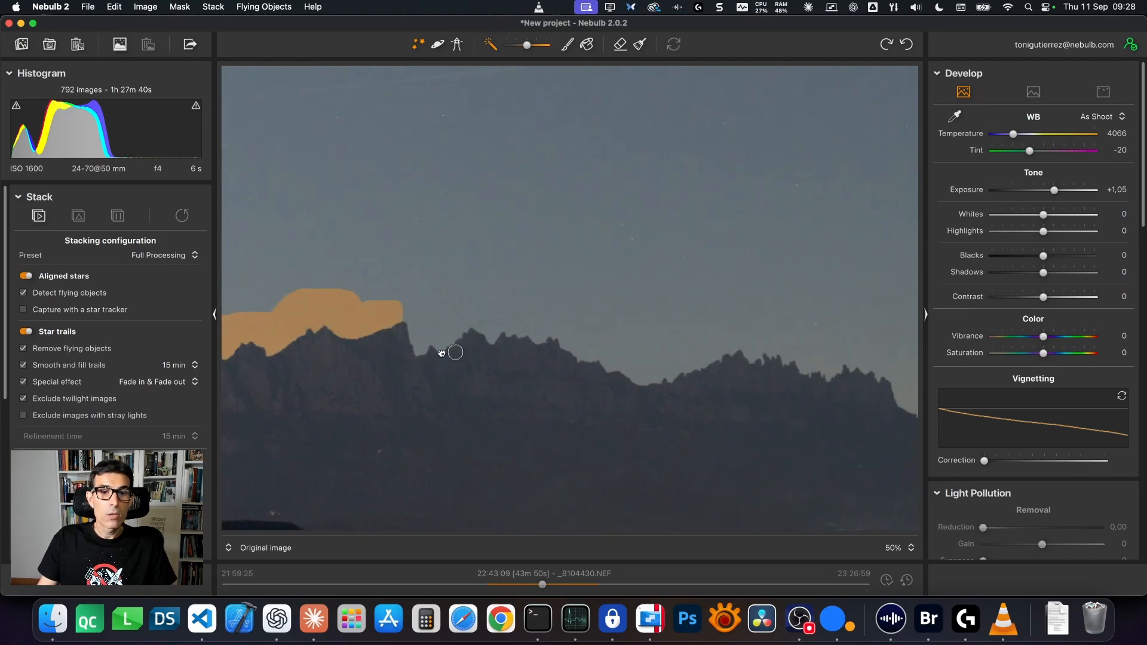
{"action": "mouse_move", "coordinate": [442, 353]}
{"action": "left_mouse_down"}
{"action": "mouse_move", "coordinate": [316, 334]}
{"action": "mouse_move", "coordinate": [391, 316]}
{"action": "left_mouse_up"}
{"action": "mouse_move", "coordinate": [440, 353]}
{"action": "left_mouse_down"}
{"action": "mouse_move", "coordinate": [372, 337]}
{"action": "mouse_move", "coordinate": [348, 308]}
{"action": "mouse_move", "coordinate": [411, 309]}
{"action": "mouse_move", "coordinate": [454, 355]}
{"action": "mouse_move", "coordinate": [327, 327]}
{"action": "mouse_move", "coordinate": [460, 295]}
{"action": "left_mouse_up"}
Continue the sky mask over the remaining peaks and the ridge above the town lights to the image's right edge
{"action": "left_click_drag", "start_coordinate": [508, 332], "coordinate": [396, 327]}
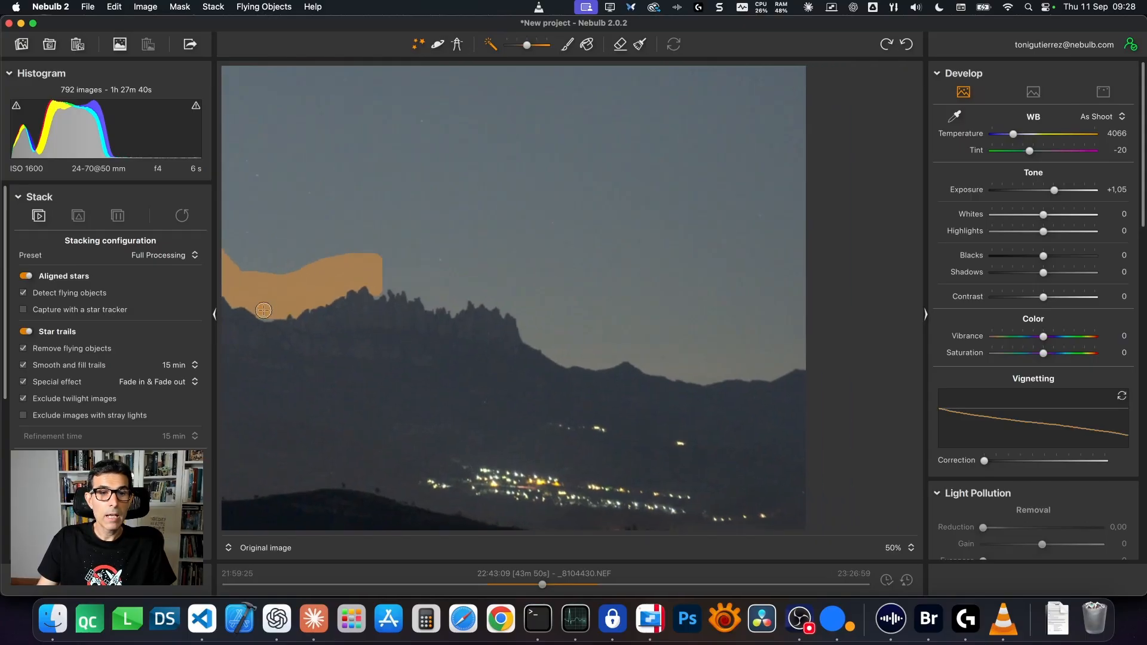
{"action": "left_click_drag", "start_coordinate": [376, 279], "coordinate": [512, 288]}
{"action": "mouse_move", "coordinate": [531, 345]}
{"action": "left_mouse_down"}
{"action": "mouse_move", "coordinate": [452, 320]}
{"action": "mouse_move", "coordinate": [447, 289]}
{"action": "mouse_move", "coordinate": [543, 326]}
{"action": "mouse_move", "coordinate": [365, 312]}
{"action": "left_mouse_up"}
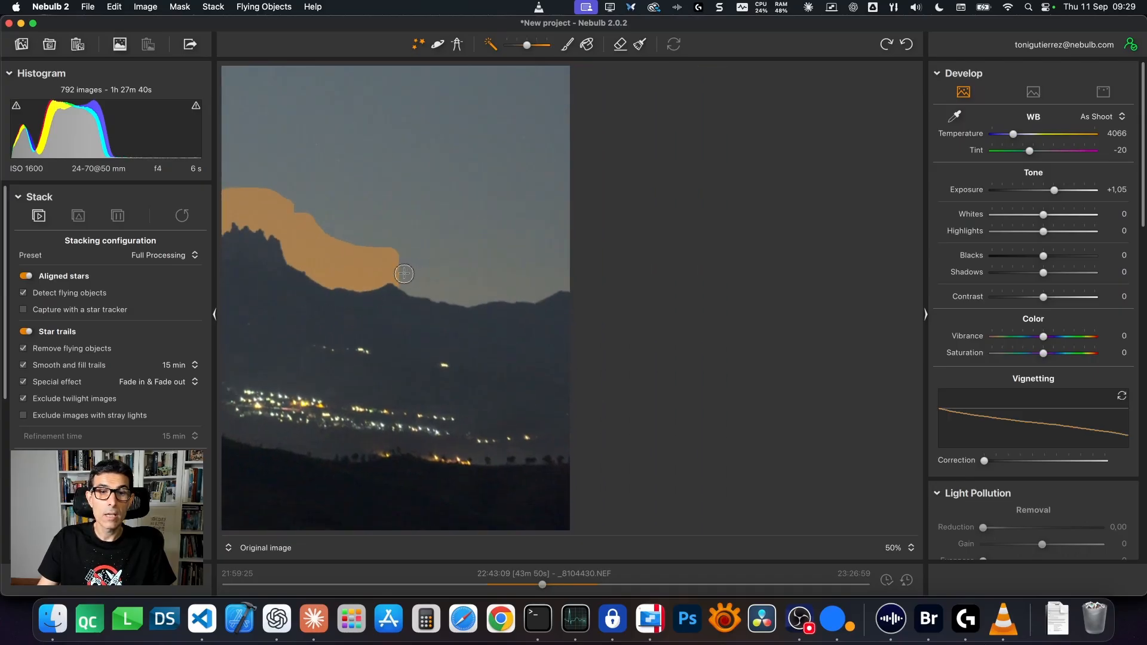
{"action": "left_click_drag", "start_coordinate": [403, 274], "coordinate": [592, 273]}
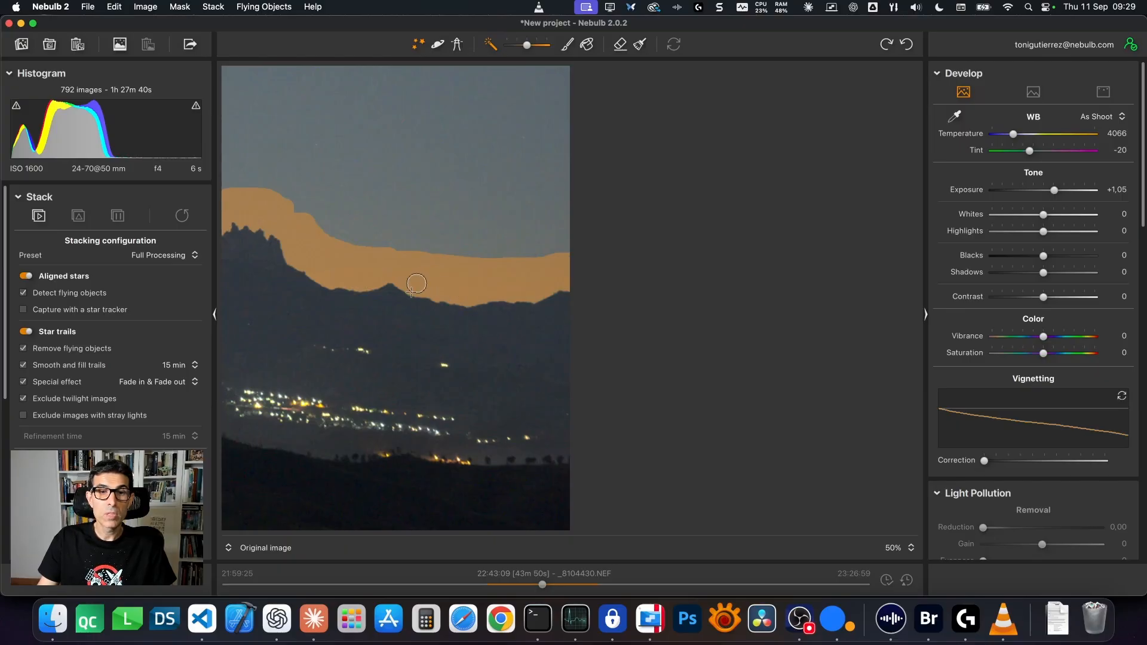
{"action": "double_click", "coordinate": [392, 310]}
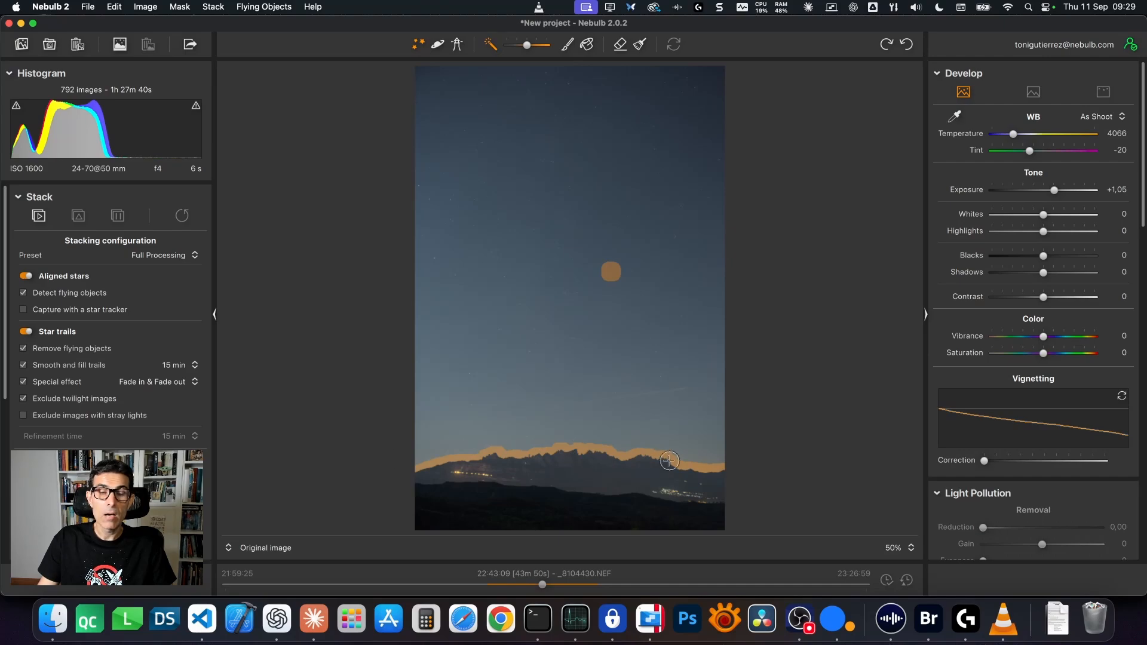
Fill the rest of the sky above the masked skyline strip and turn off the sky mask editing
{"action": "left_click", "coordinate": [586, 46]}
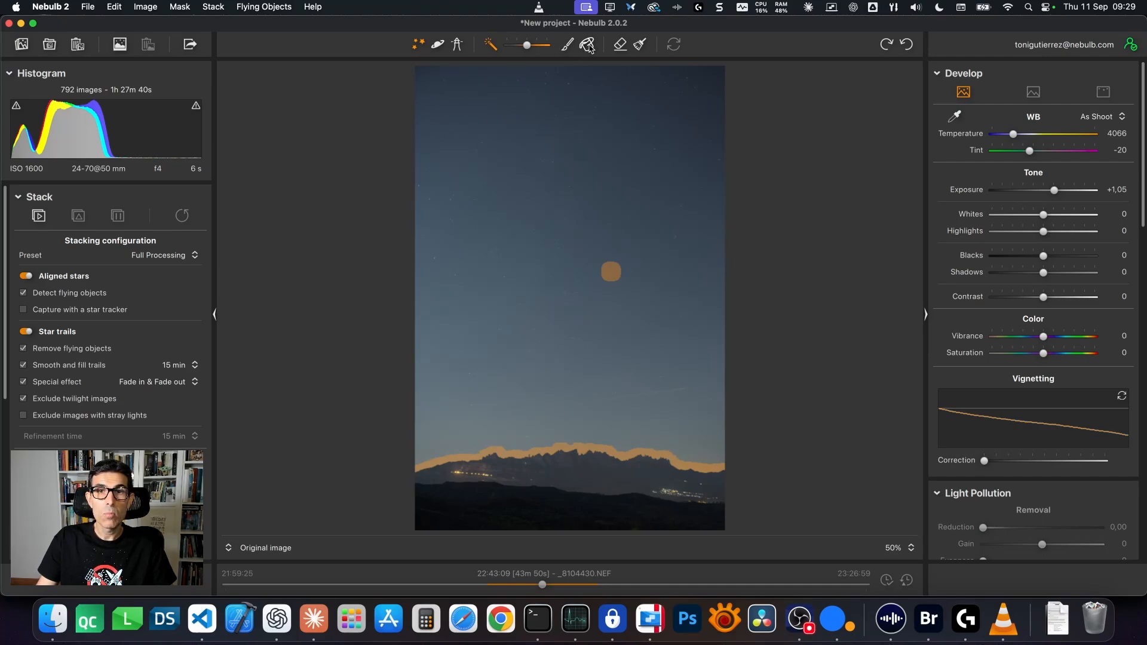
{"action": "left_click", "coordinate": [558, 241]}
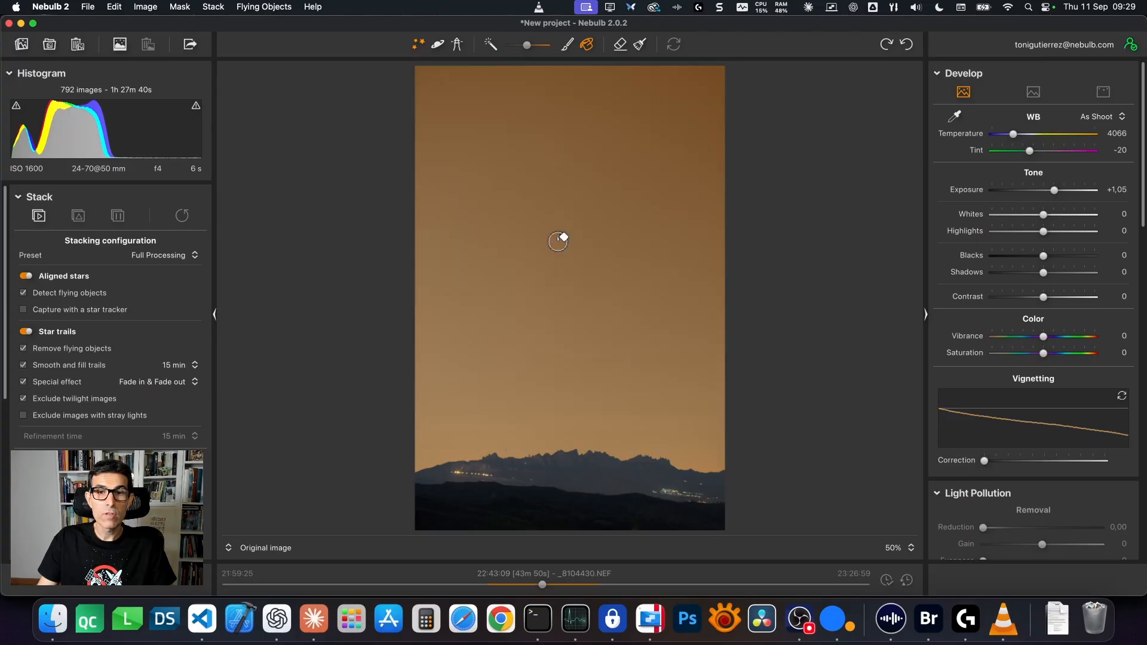
{"action": "left_click", "coordinate": [587, 44]}
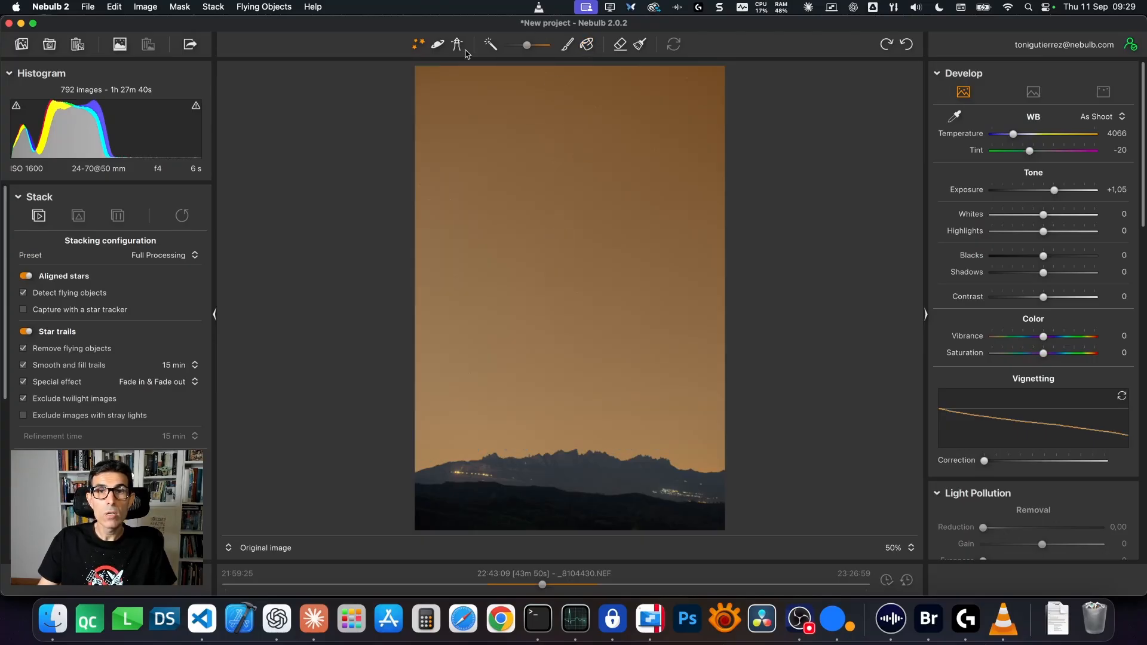
{"action": "left_click", "coordinate": [414, 46]}
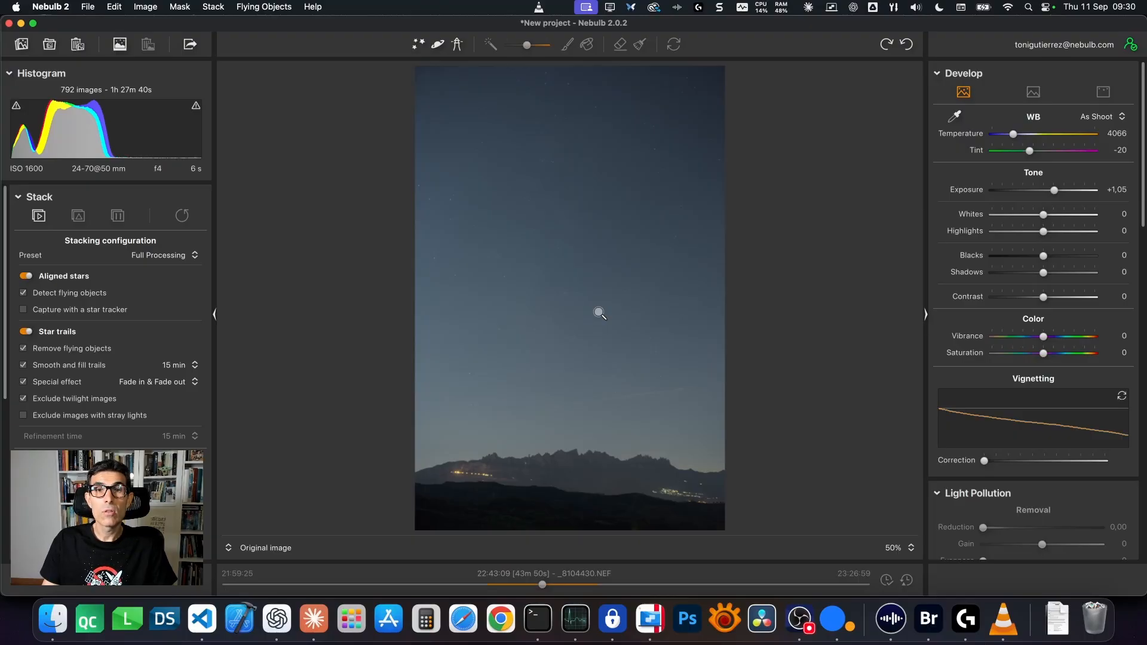
Examine the individual stars in the middle of the sky at close range, ending with the full image in view
{"action": "left_click", "coordinate": [580, 305]}
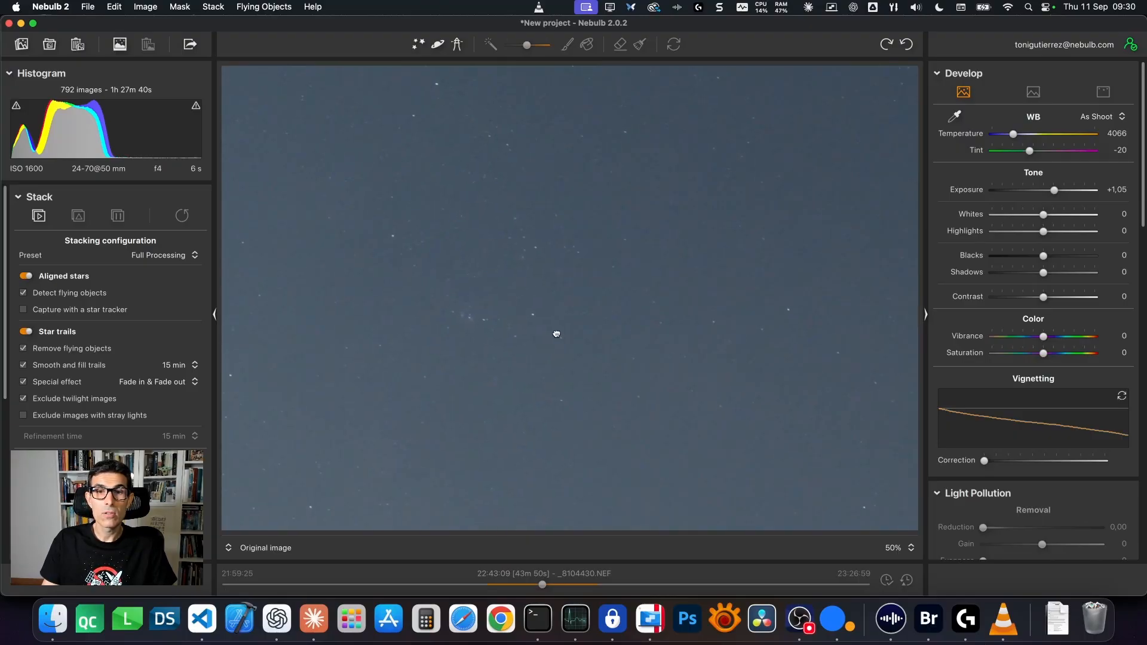
{"action": "left_click_drag", "start_coordinate": [556, 333], "coordinate": [534, 345]}
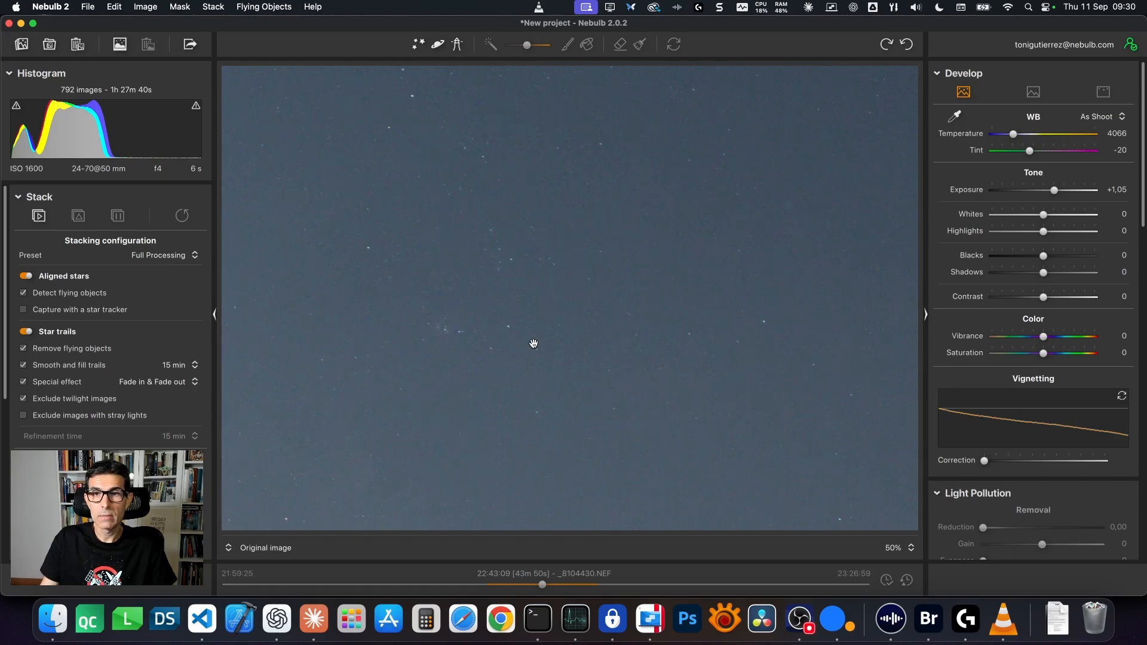
{"action": "left_click", "coordinate": [541, 333]}
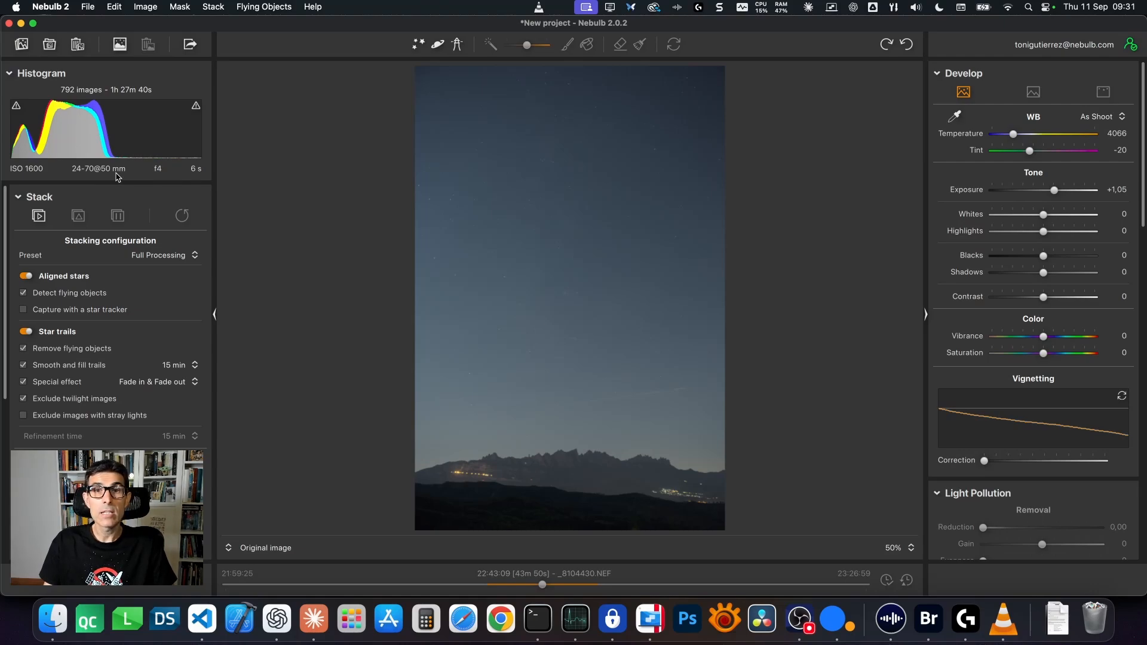
Review the stacking presets, keep Full Processing, and disable the star trails' special effect
{"action": "left_click", "coordinate": [194, 255]}
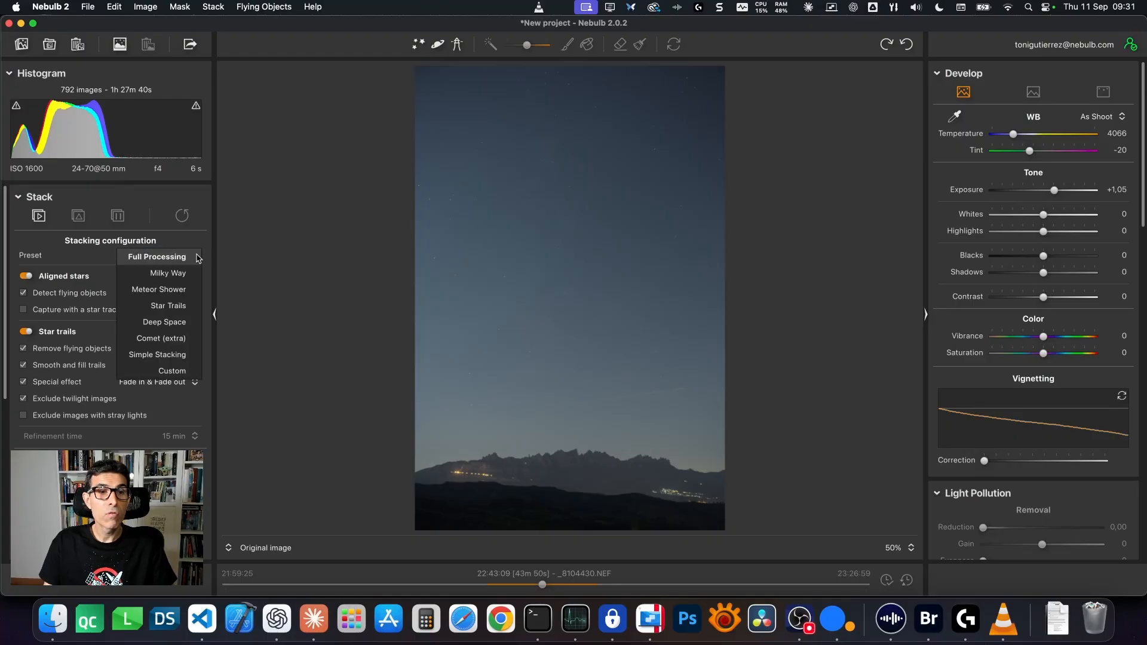
{"action": "left_click", "coordinate": [209, 251]}
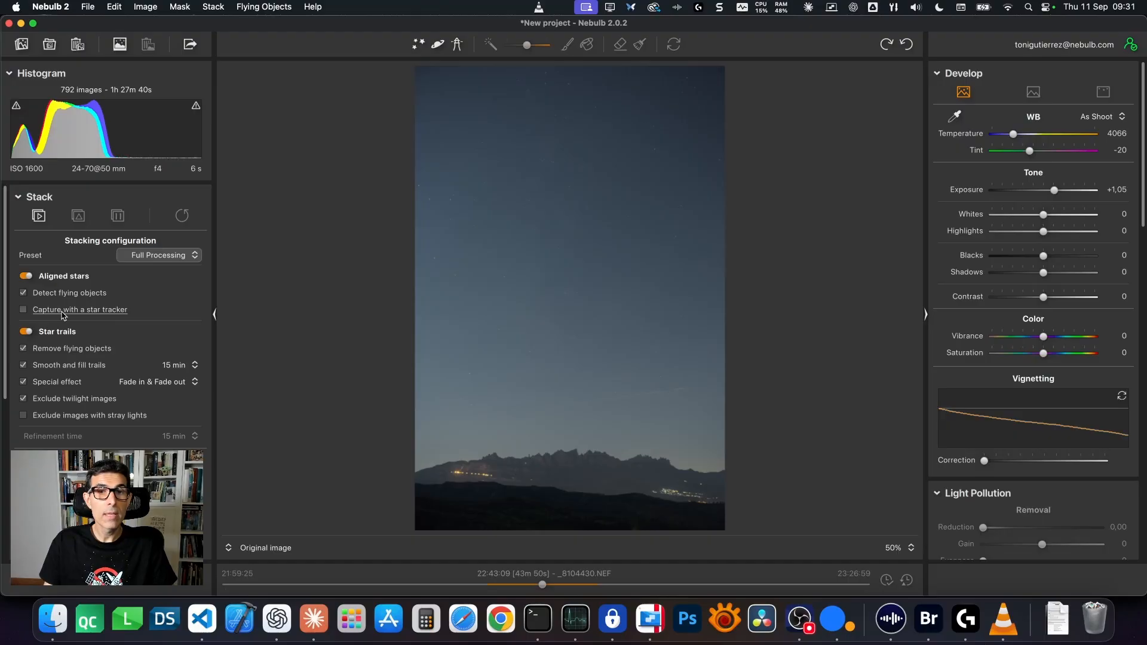
{"action": "left_click", "coordinate": [23, 382]}
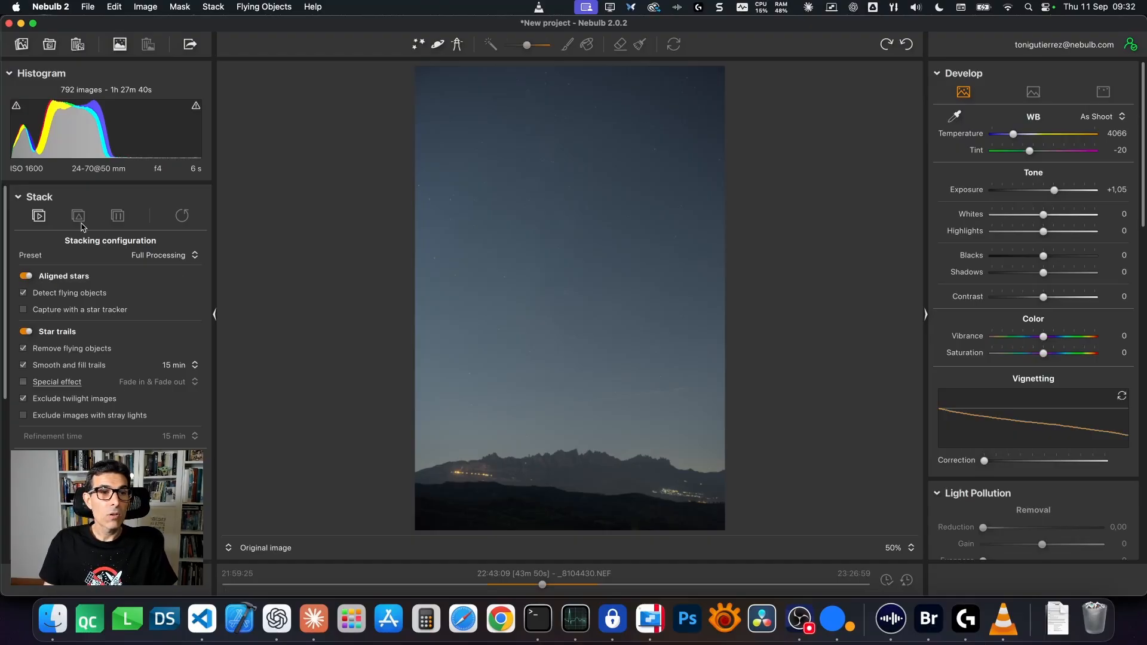
Start stacking and save the project as testing_project in the test folder
{"action": "left_click", "coordinate": [37, 216]}
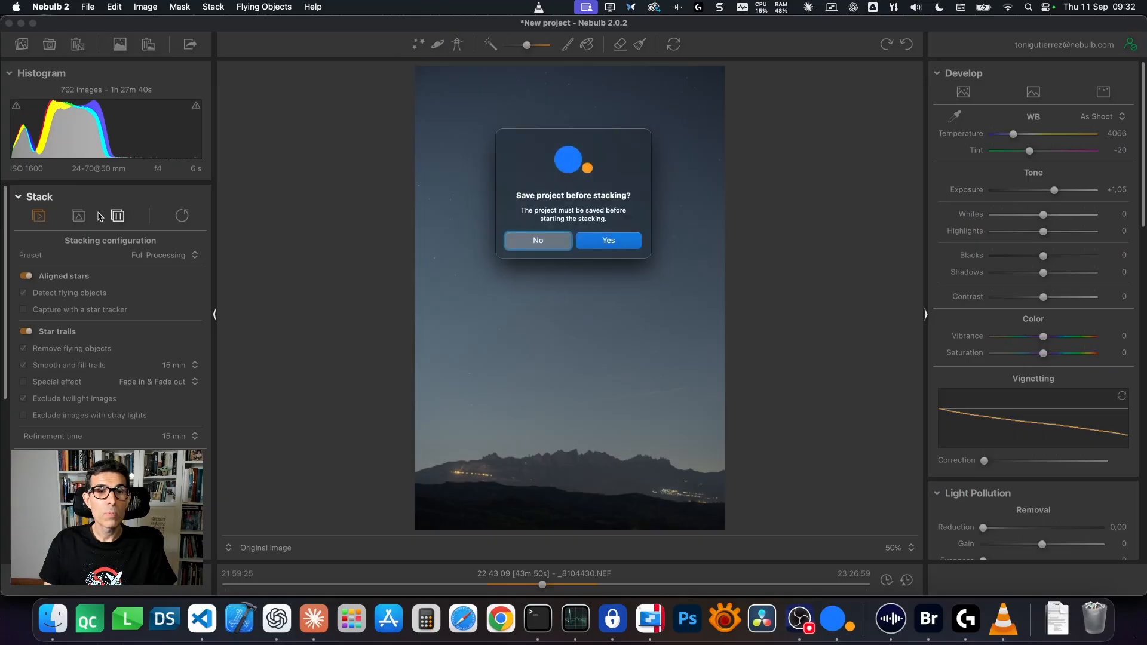
{"action": "left_click", "coordinate": [593, 241]}
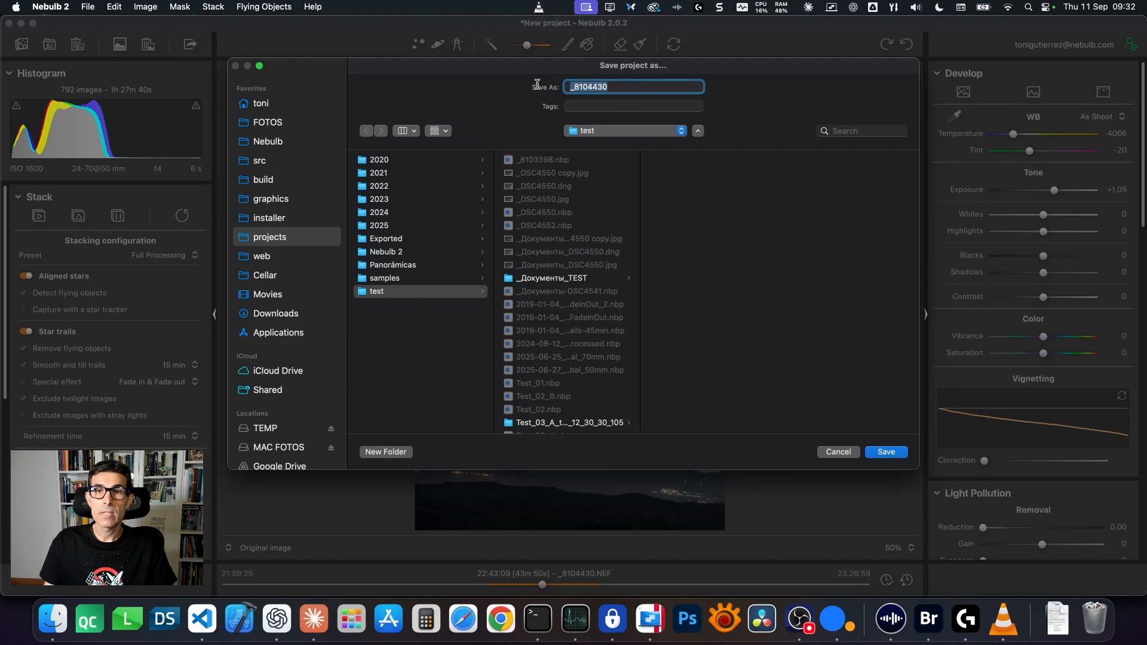
{"action": "type", "text": "testi"}
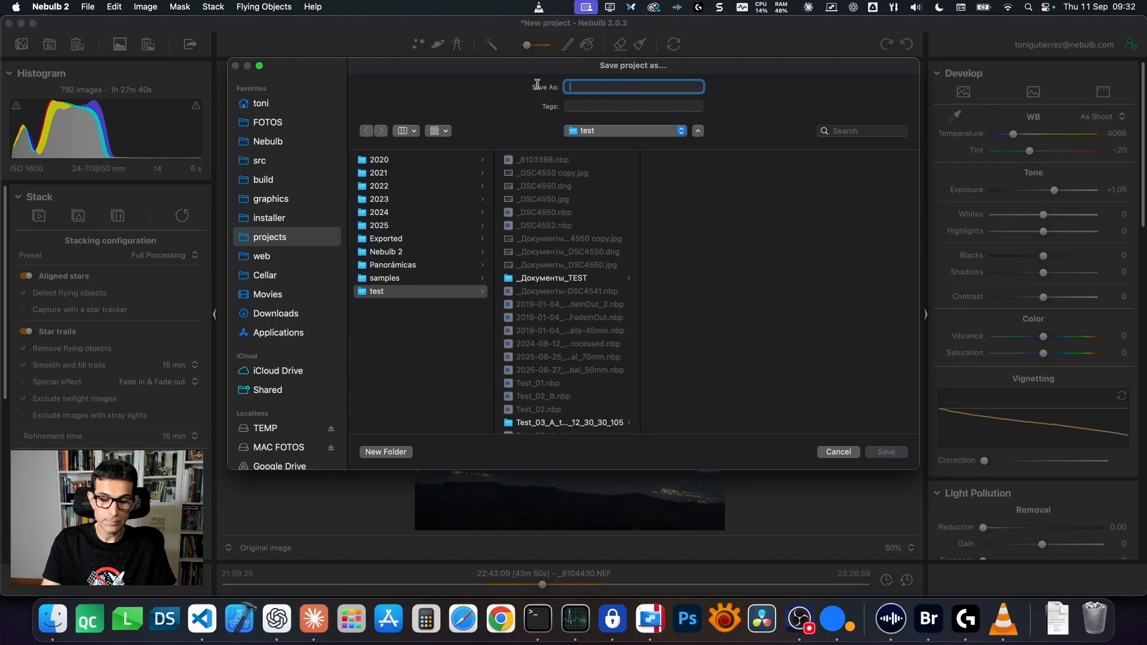
{"action": "type", "text": "ng_"}
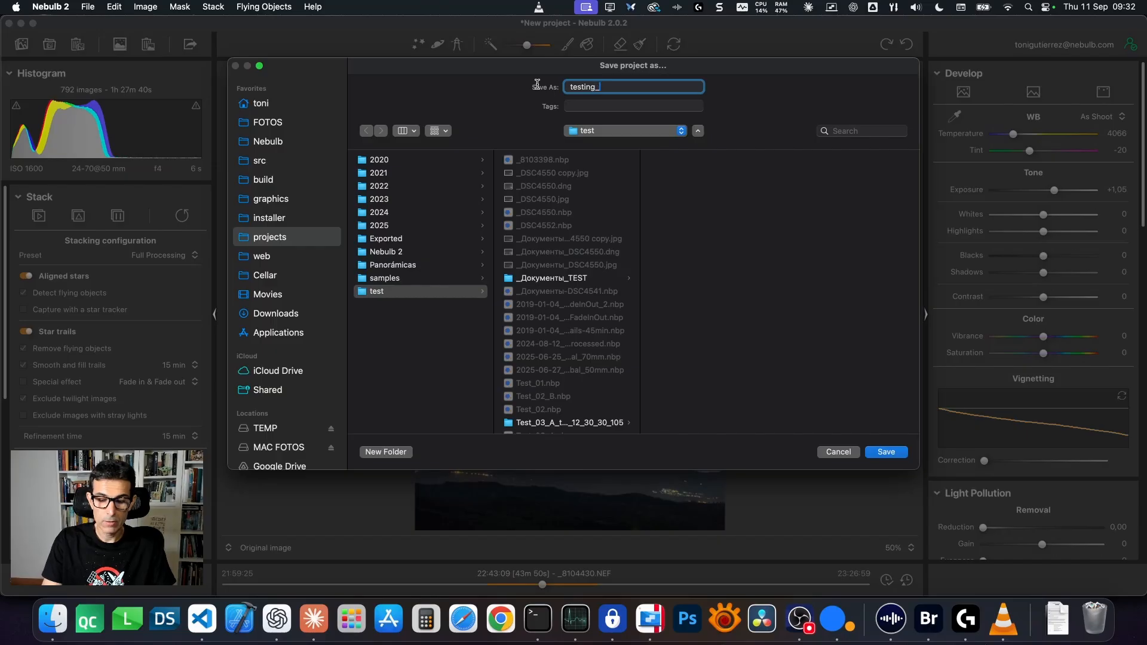
{"action": "type", "text": "project"}
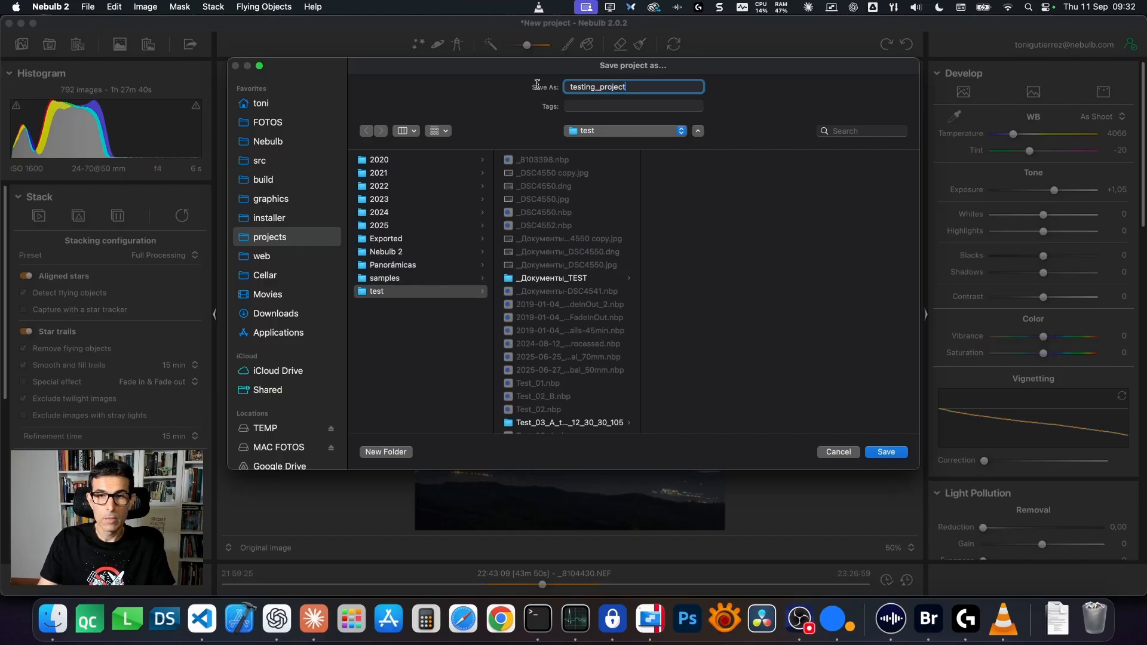
{"action": "left_click", "coordinate": [887, 452]}
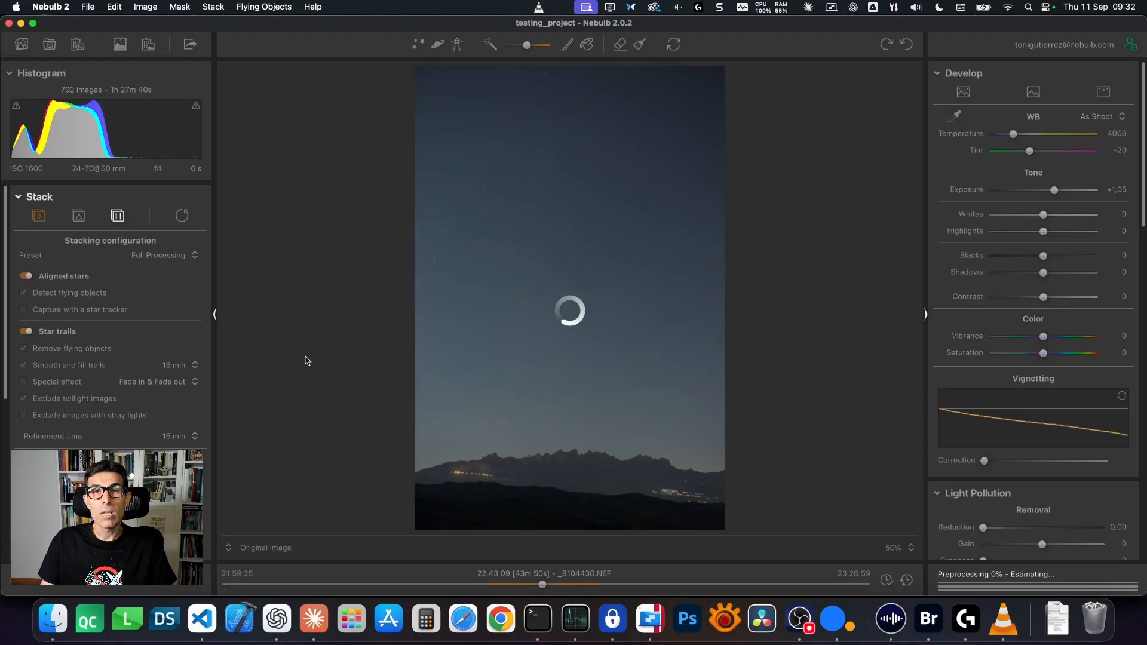
{"action": "left_click", "coordinate": [116, 217]}
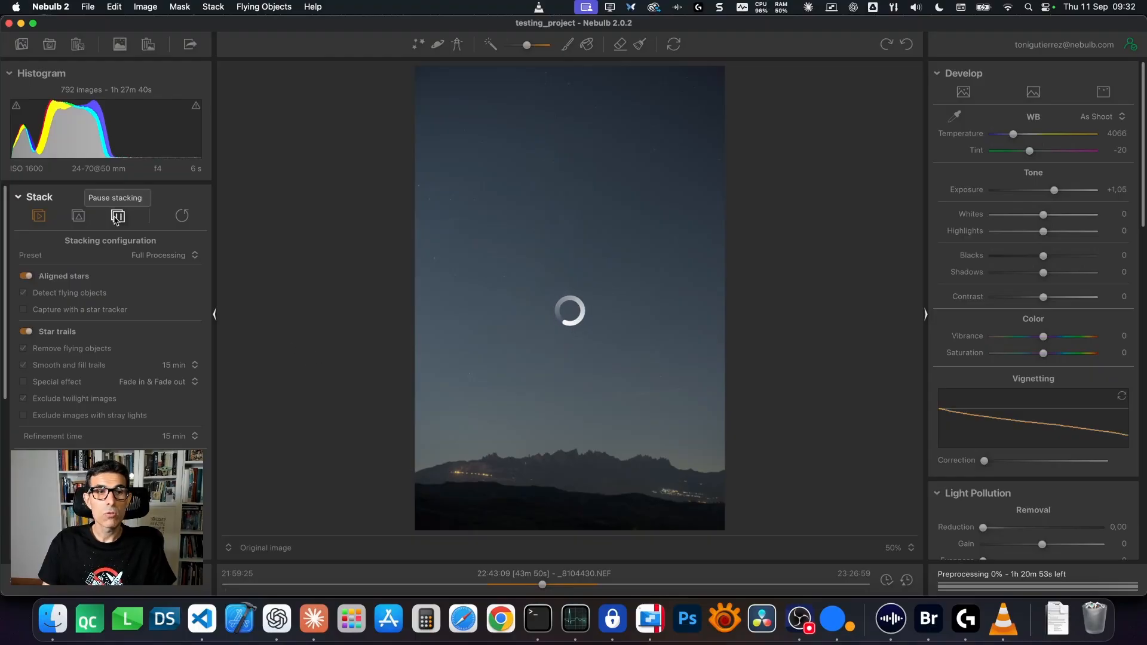
{"action": "left_click", "coordinate": [525, 235]}
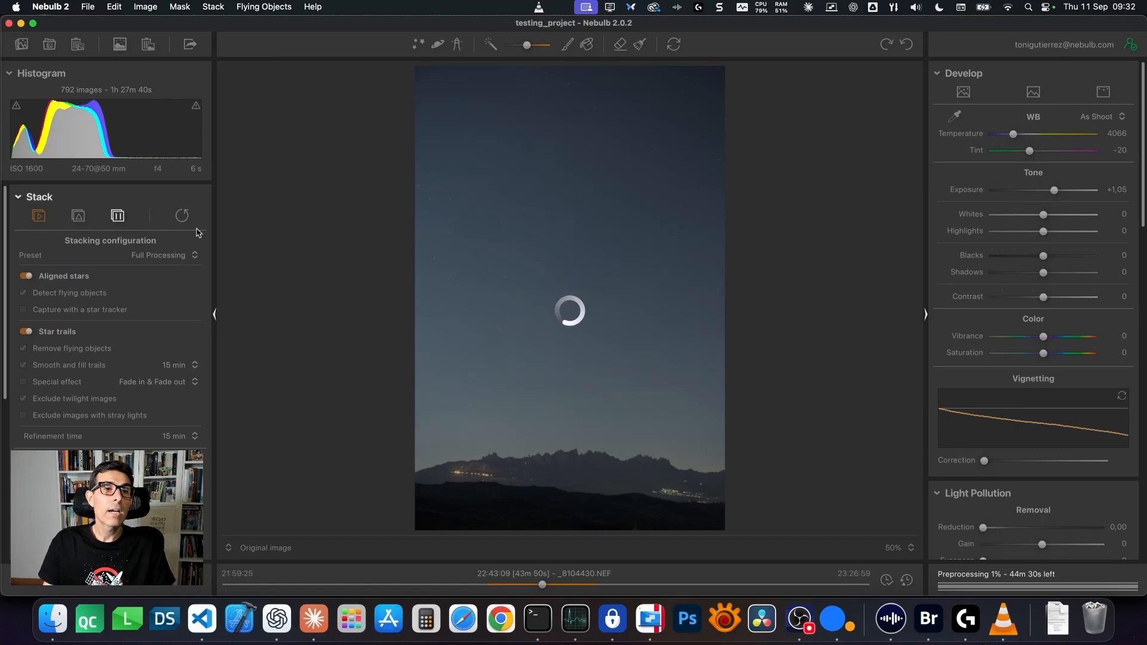
{"action": "left_click", "coordinate": [118, 218]}
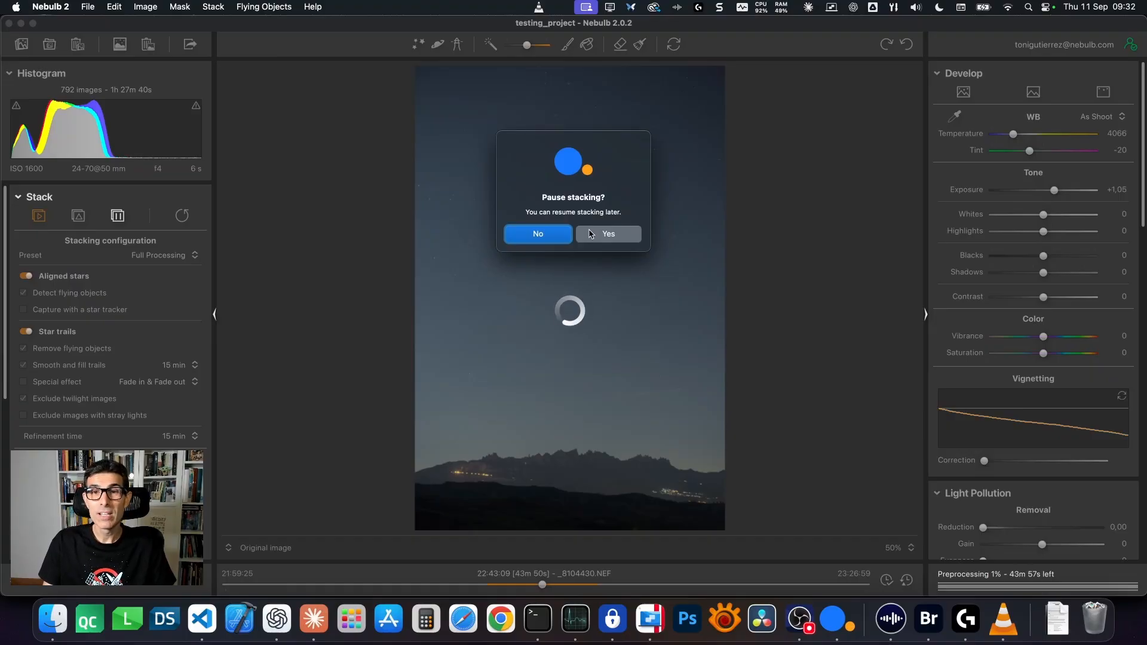
{"action": "left_click", "coordinate": [524, 238]}
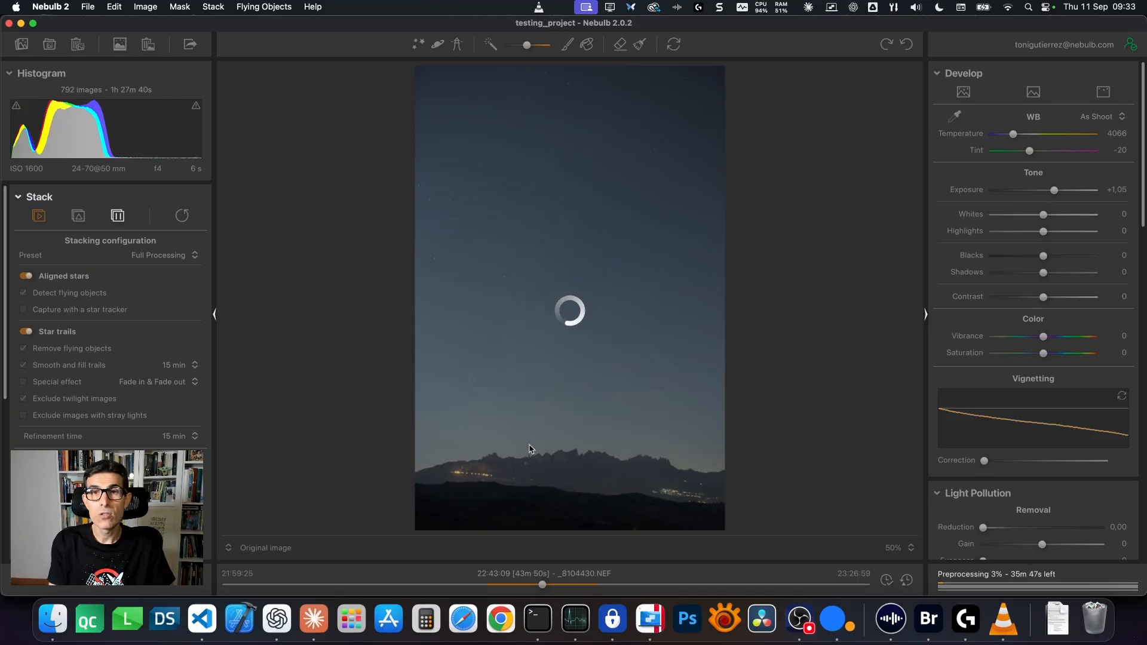
Pause the running stacking process and decline resuming it
{"action": "left_click", "coordinate": [117, 216]}
{"action": "left_click", "coordinate": [625, 233]}
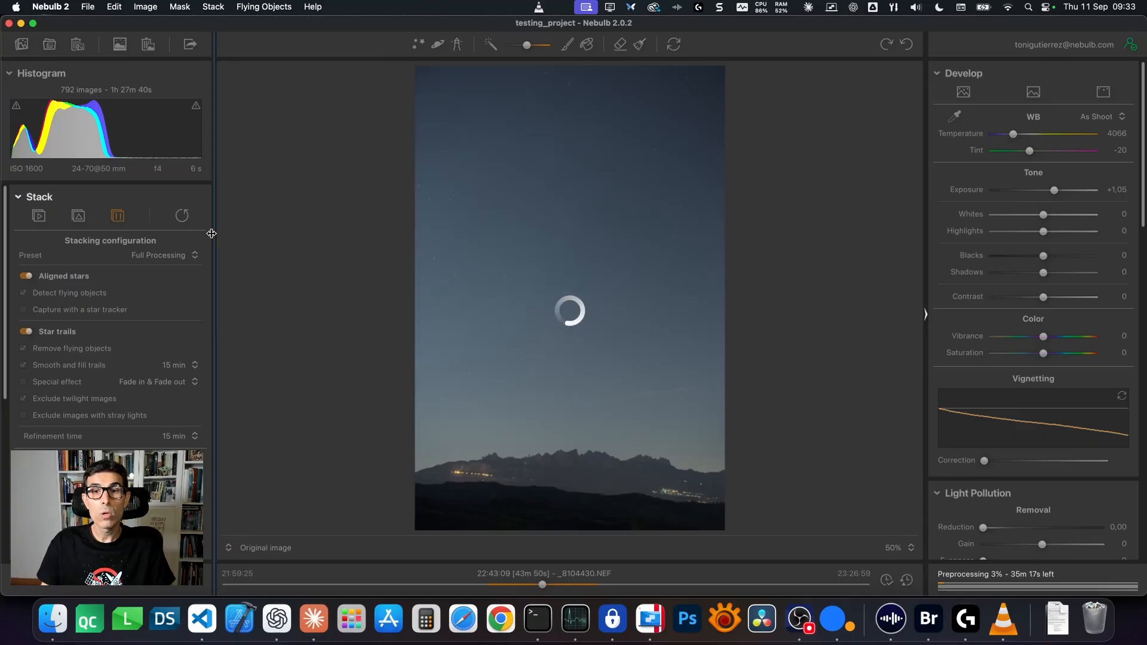
{"action": "left_click", "coordinate": [114, 223]}
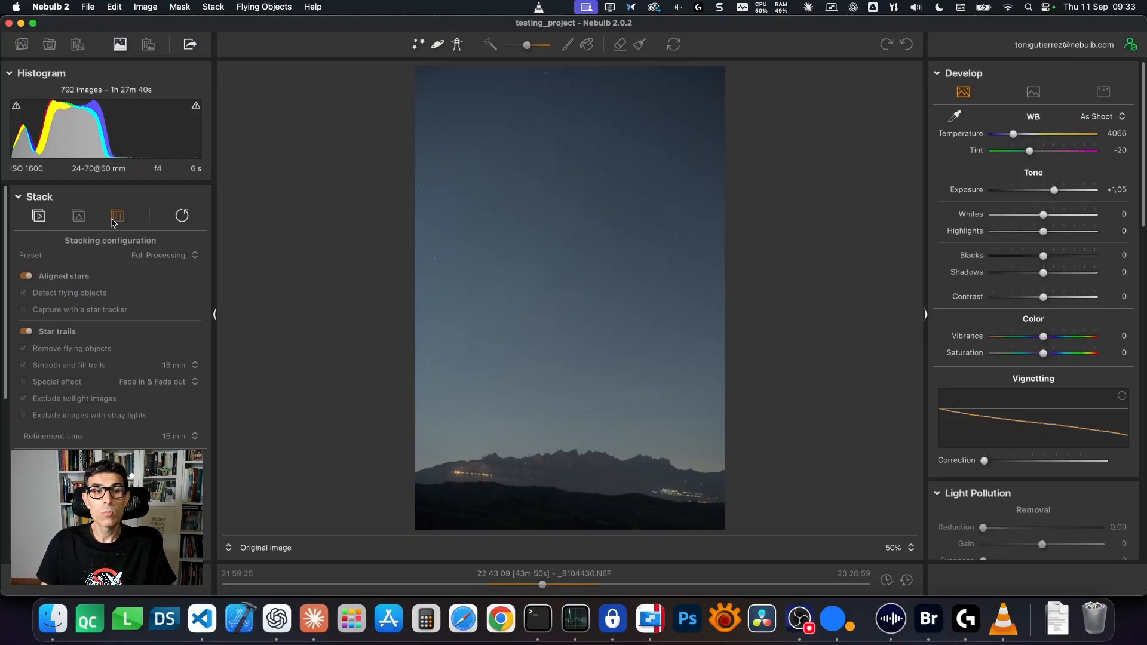
{"action": "left_click", "coordinate": [38, 216]}
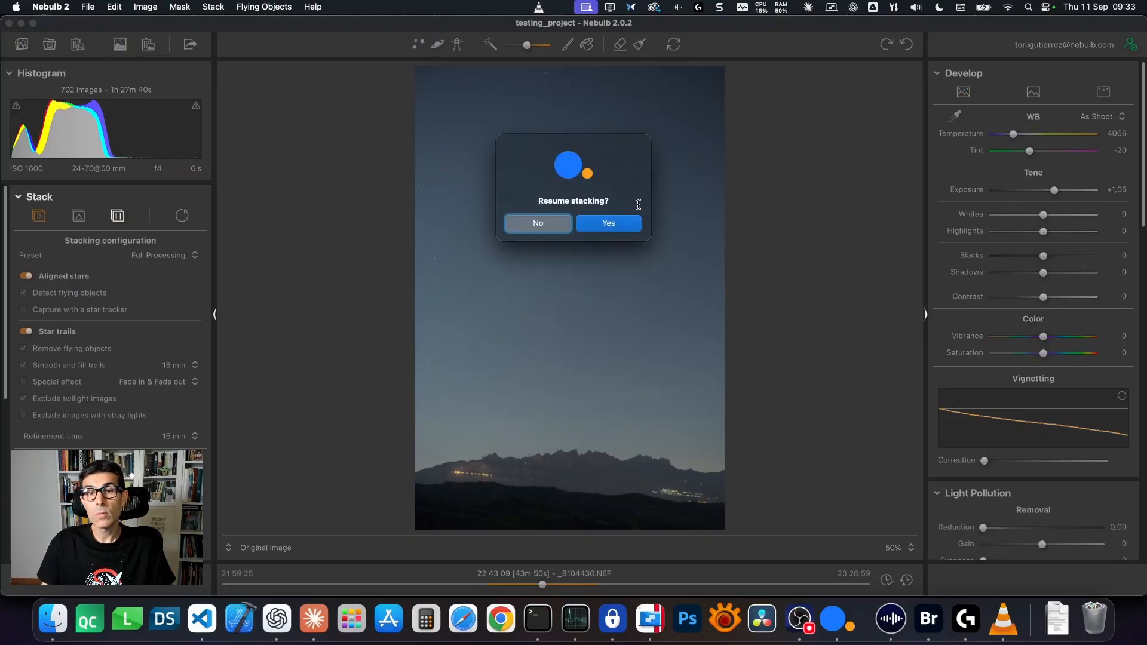
{"action": "left_click", "coordinate": [545, 227]}
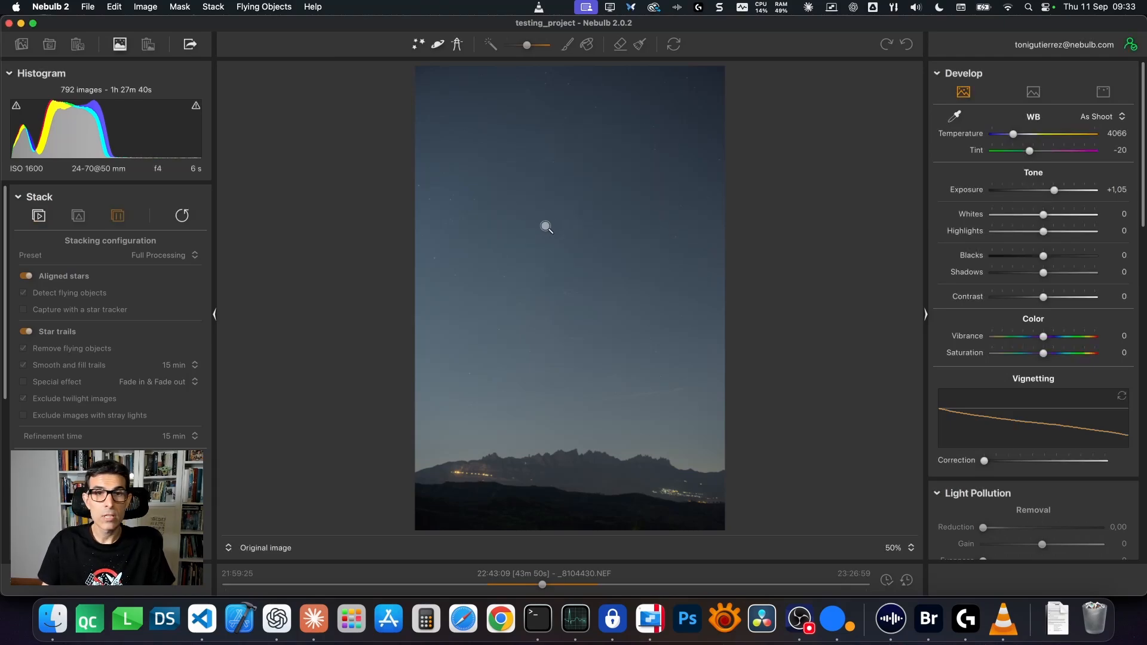
Open the recent project 2024-09-14_VÍA-LÁCTEA_Montaña-Montserrat_Luna-85%_Taller-Espinalbet_Full, agreeing to close the current project
{"action": "left_click", "coordinate": [87, 7]}
{"action": "mouse_move", "coordinate": [109, 54]}
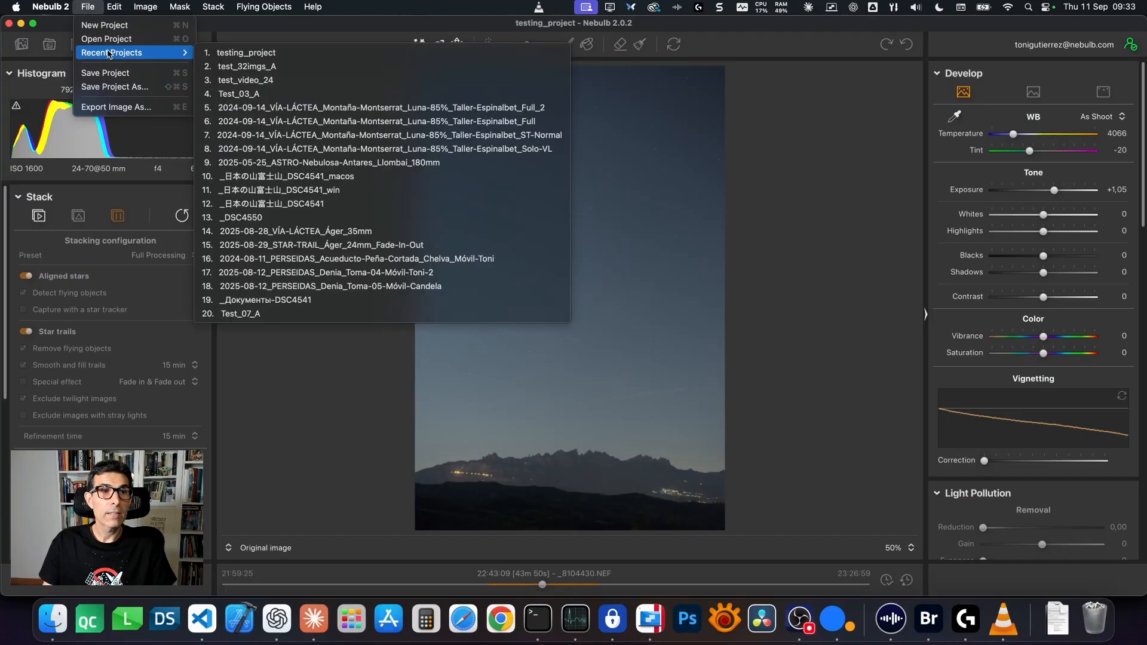
{"action": "left_click", "coordinate": [339, 122]}
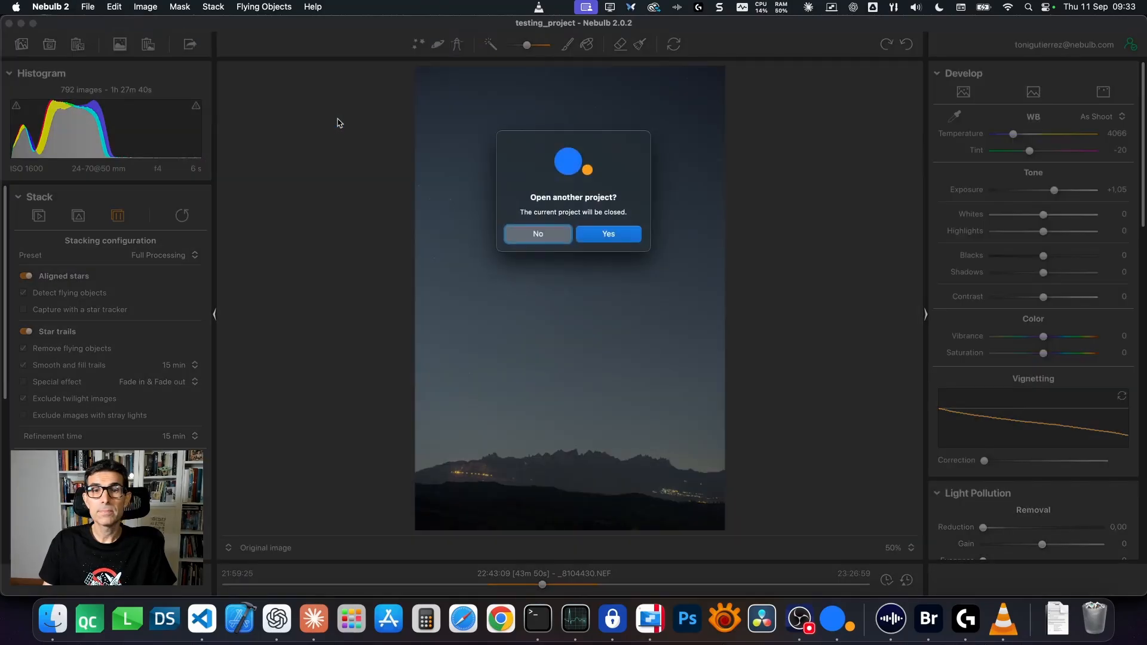
{"action": "left_click", "coordinate": [608, 237]}
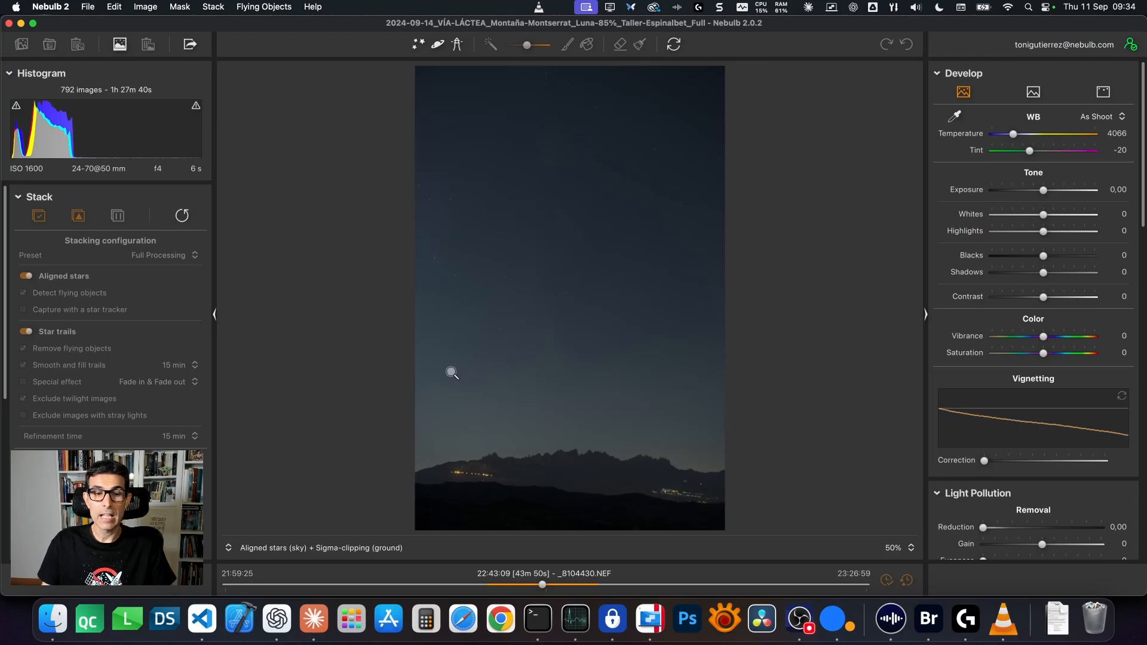
Review the available adjustments from Develop through Blend, and check the stars in the middle of the sky at close range
{"action": "scroll", "coordinate": [961, 242], "scroll_direction": "down", "scroll_amount": 5}
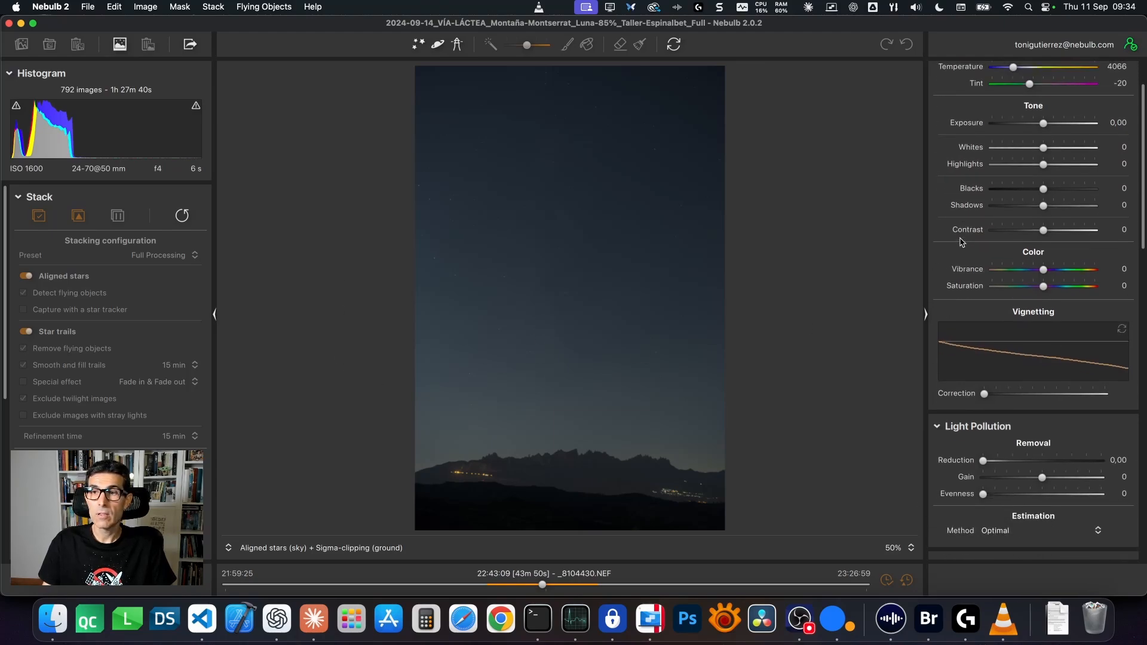
{"action": "scroll", "coordinate": [961, 242], "scroll_direction": "down", "scroll_amount": 8}
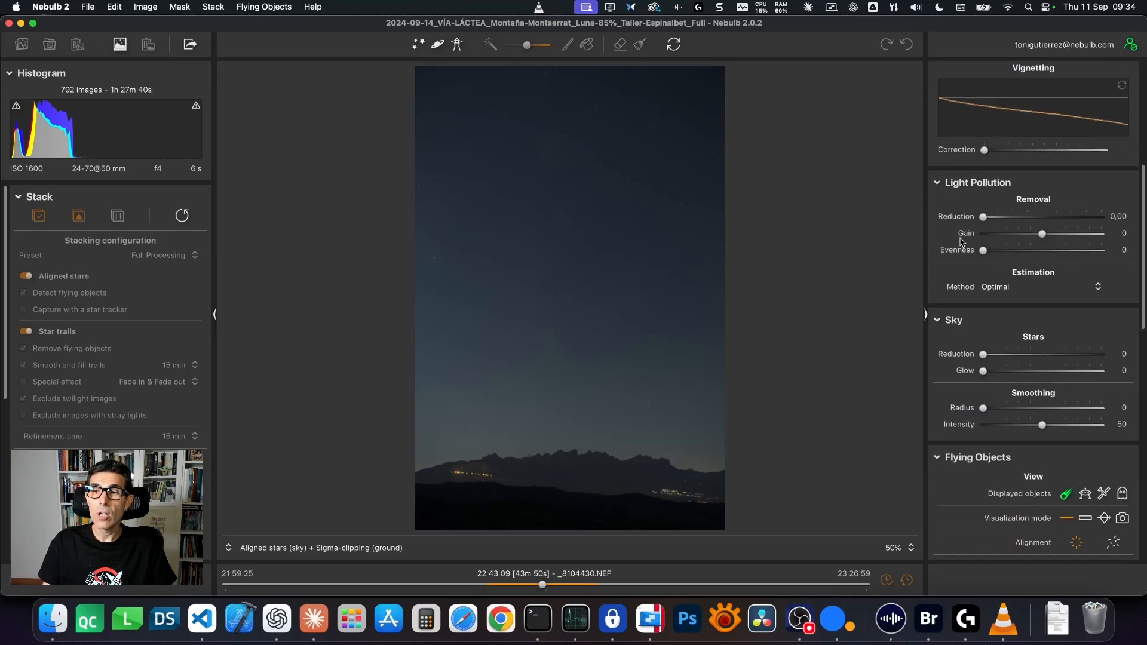
{"action": "scroll", "coordinate": [961, 241], "scroll_direction": "down", "scroll_amount": 6}
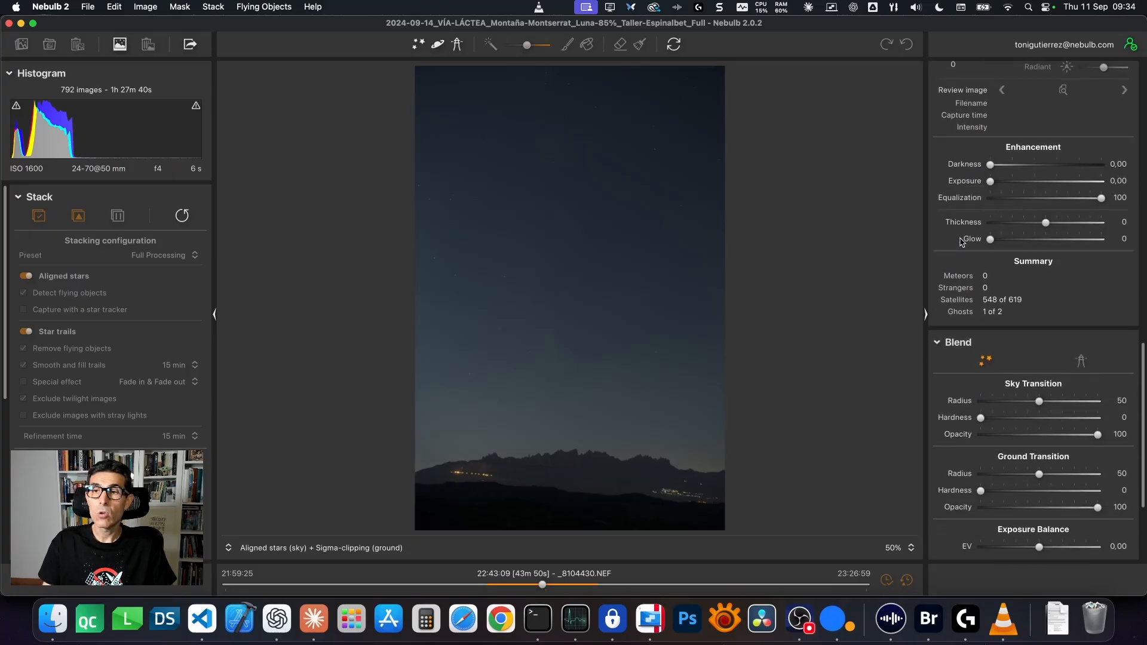
{"action": "scroll", "coordinate": [961, 241], "scroll_direction": "up", "scroll_amount": 20}
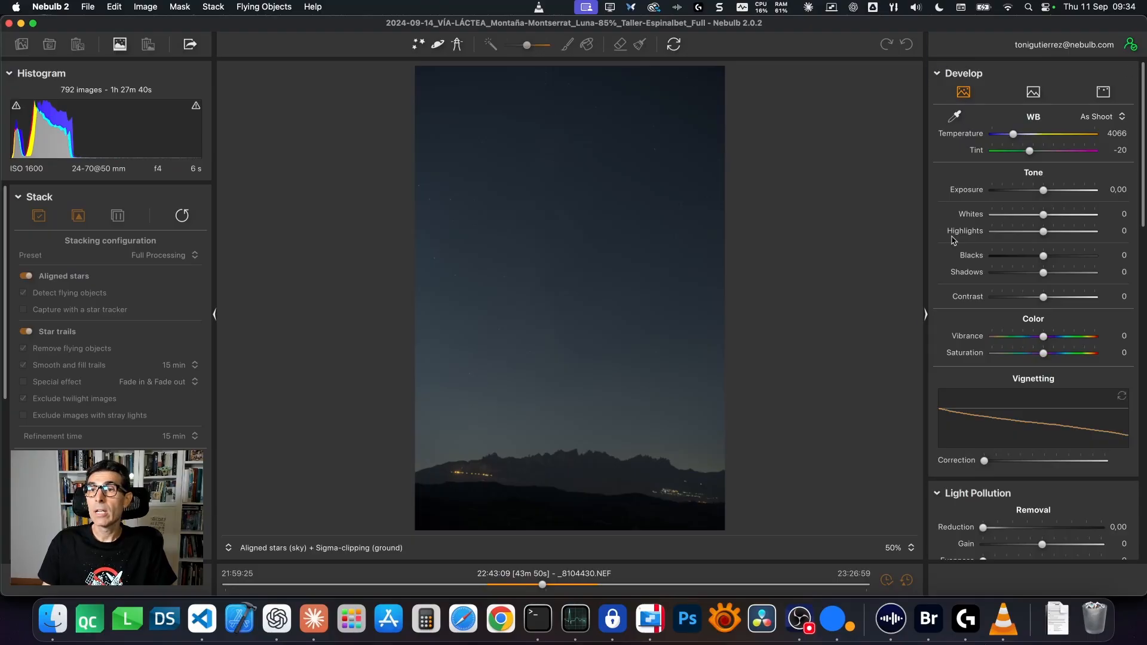
{"action": "scroll", "coordinate": [974, 372], "scroll_direction": "down", "scroll_amount": 10}
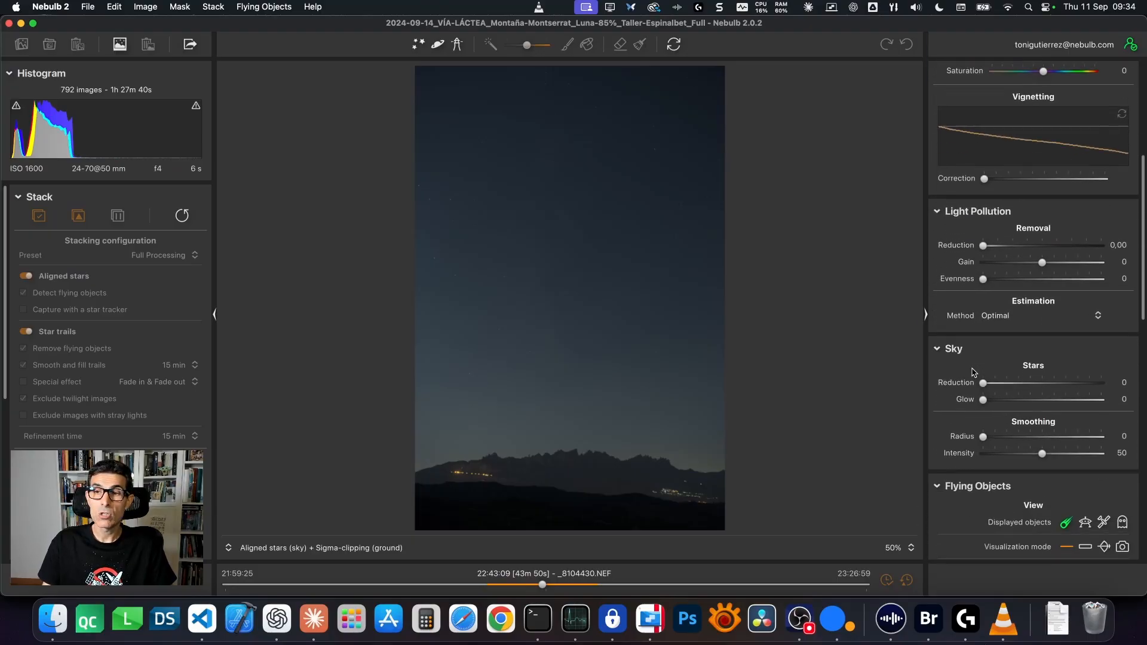
{"action": "scroll", "coordinate": [973, 372], "scroll_direction": "up", "scroll_amount": 8}
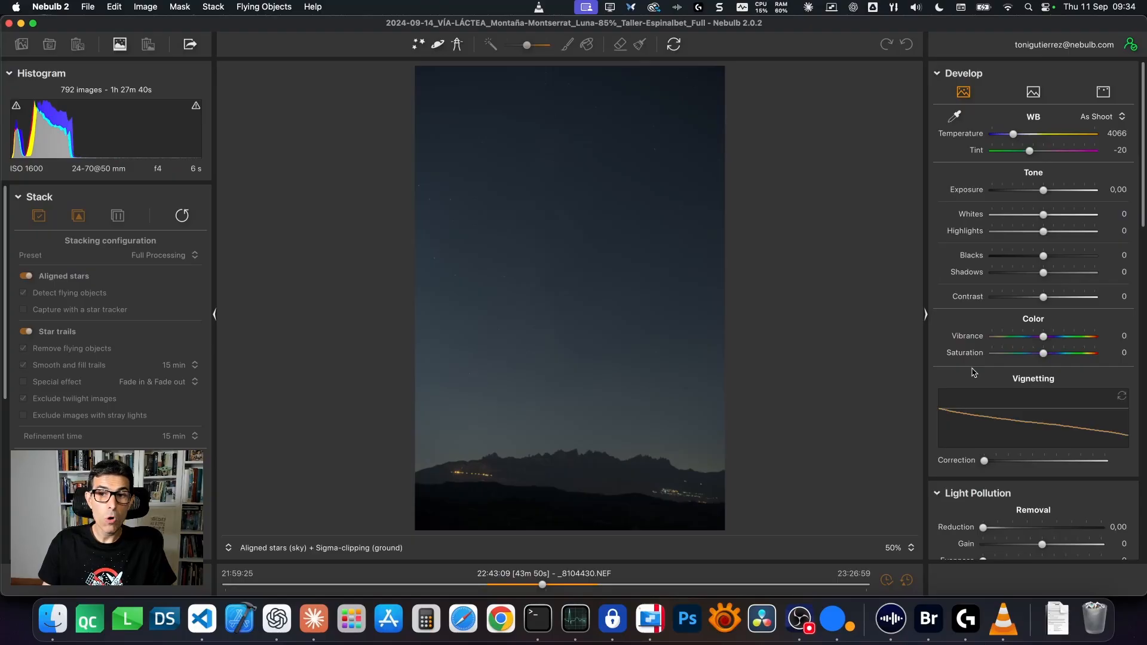
{"action": "left_click", "coordinate": [560, 294]}
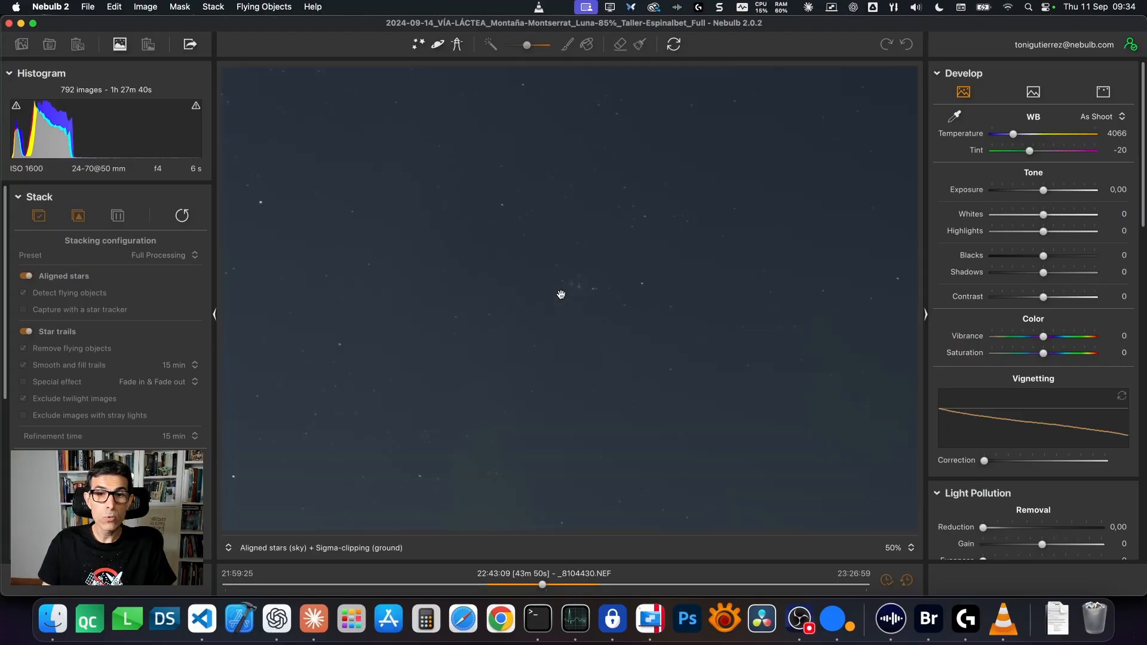
{"action": "left_click", "coordinate": [561, 294]}
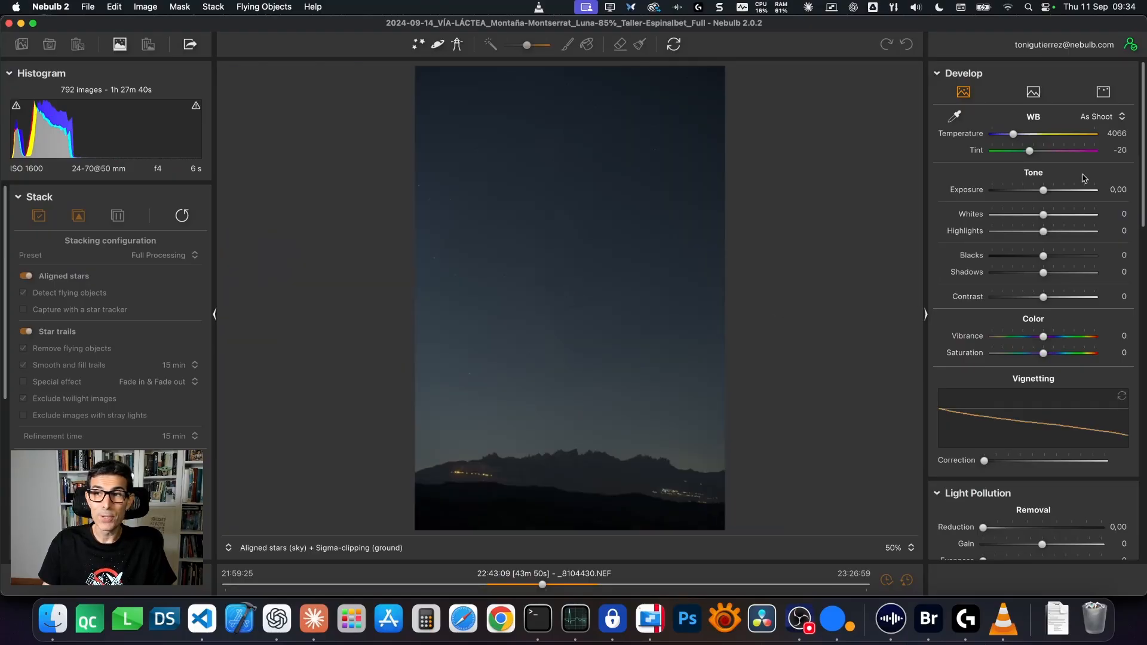
Raise the exposure to +1,35 and compare the original image with the Aligned stars (sky) + Sigma-clipping (ground) result
{"action": "left_click_drag", "start_coordinate": [1049, 190], "coordinate": [1050, 190]}
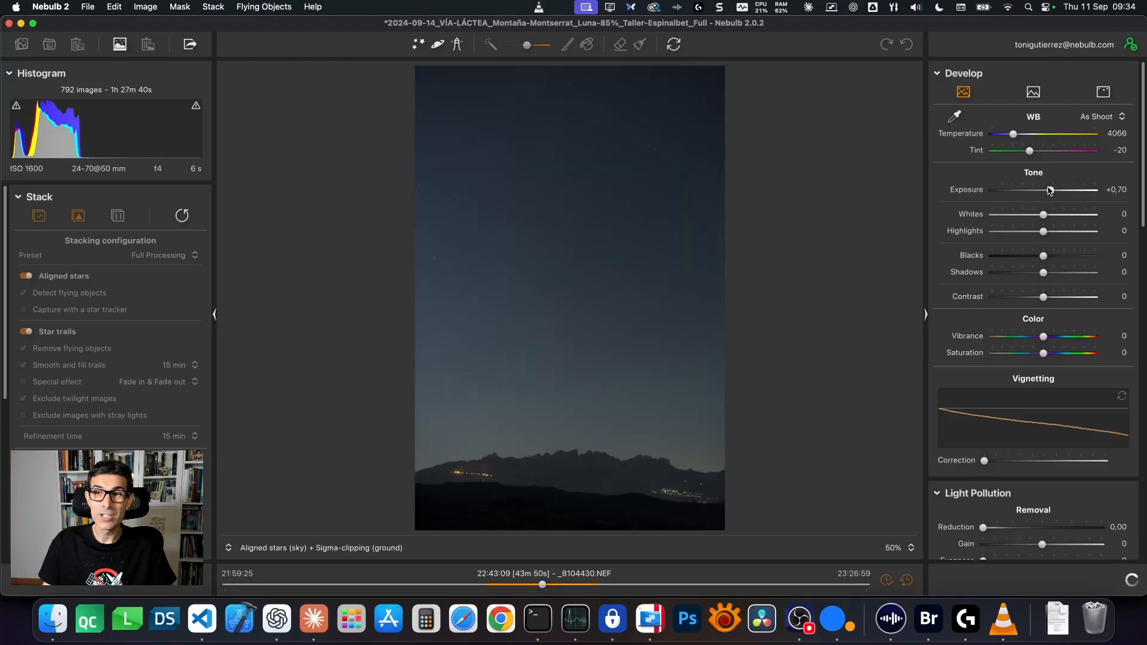
{"action": "scroll", "coordinate": [1048, 188], "scroll_direction": "up", "scroll_amount": 4}
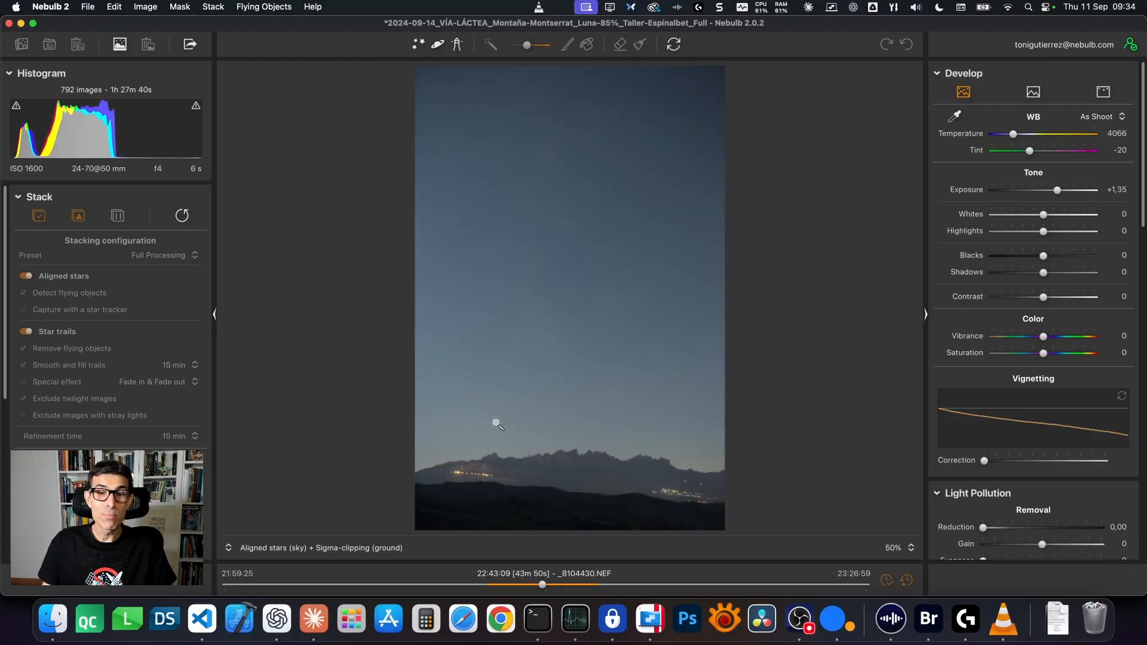
{"action": "left_click", "coordinate": [240, 550]}
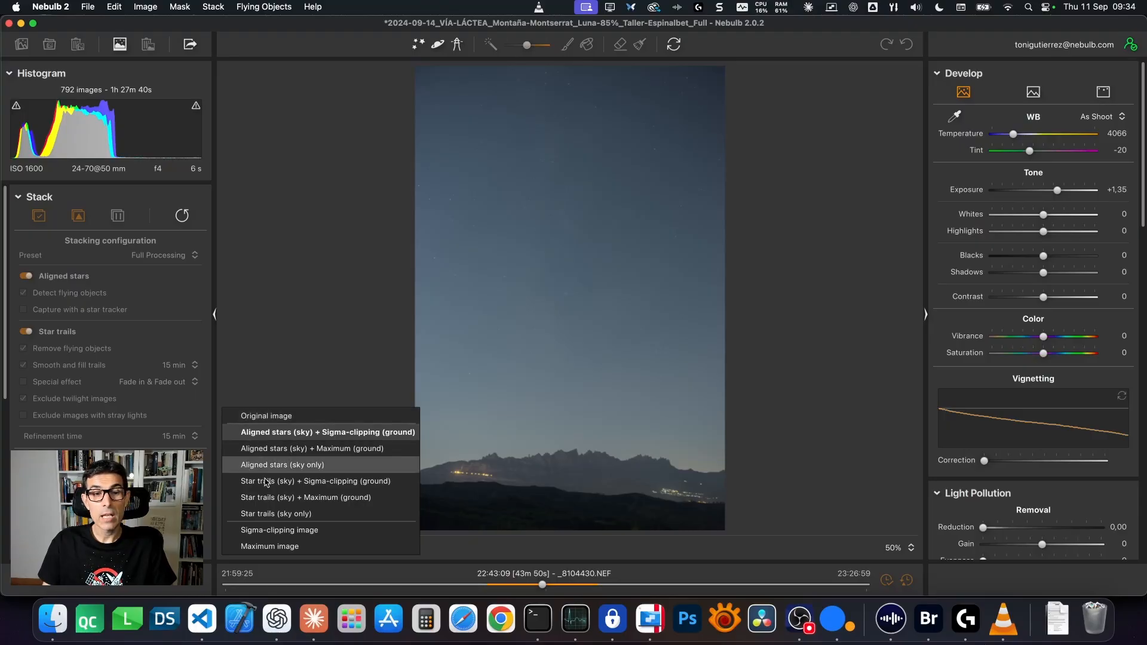
{"action": "left_click", "coordinate": [277, 415]}
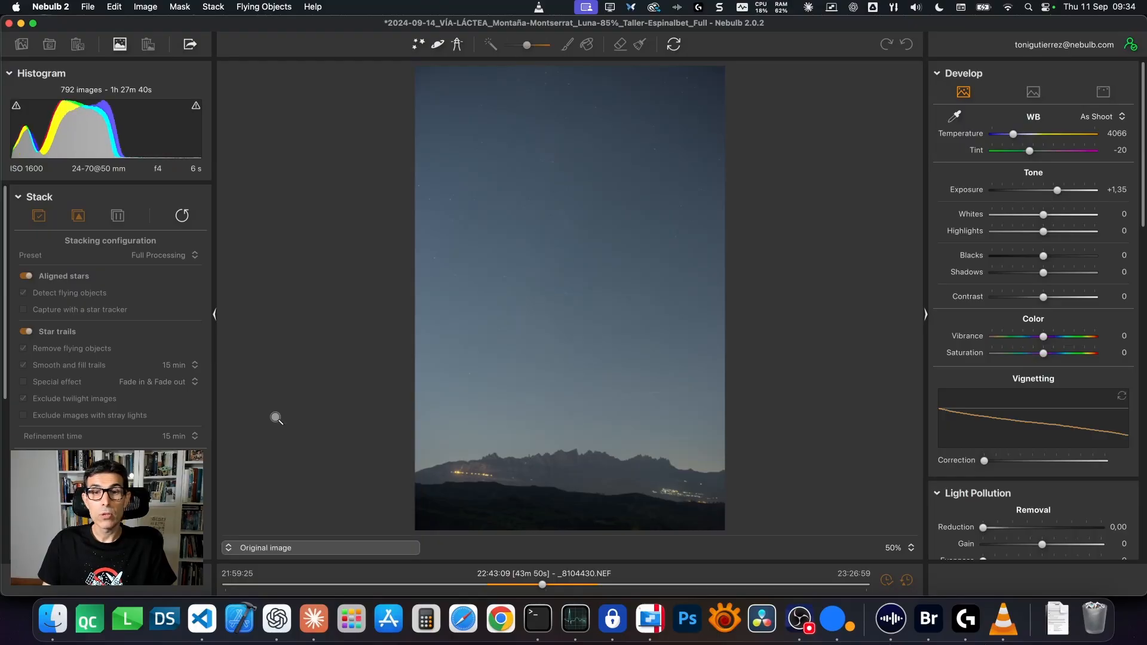
{"action": "left_click", "coordinate": [263, 547]}
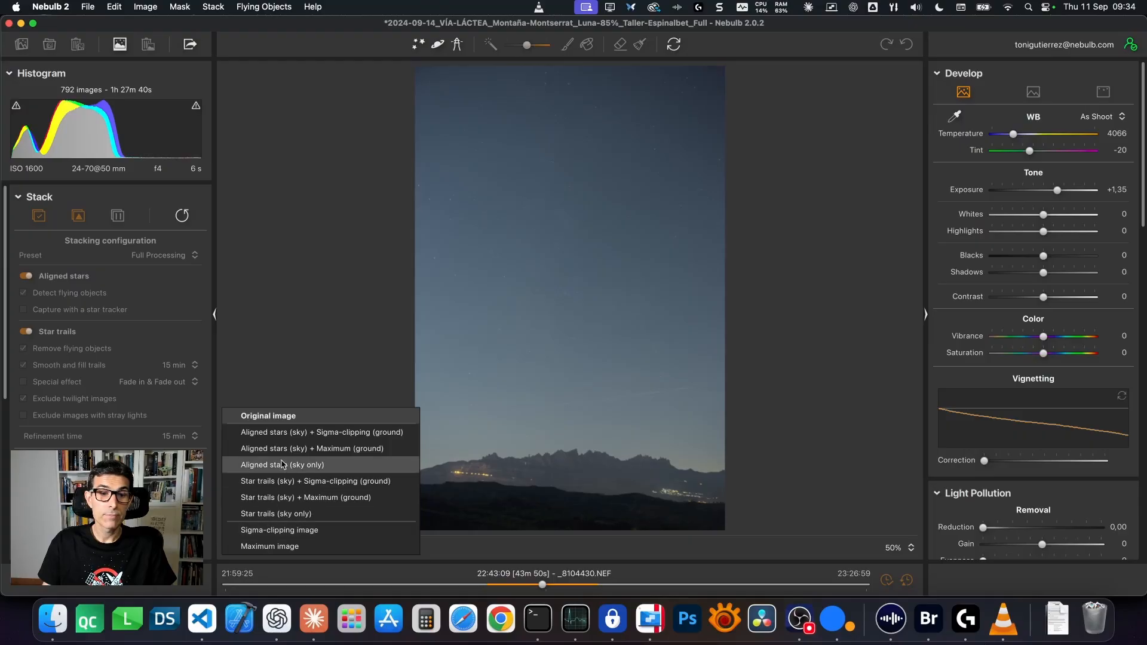
{"action": "left_click", "coordinate": [276, 434]}
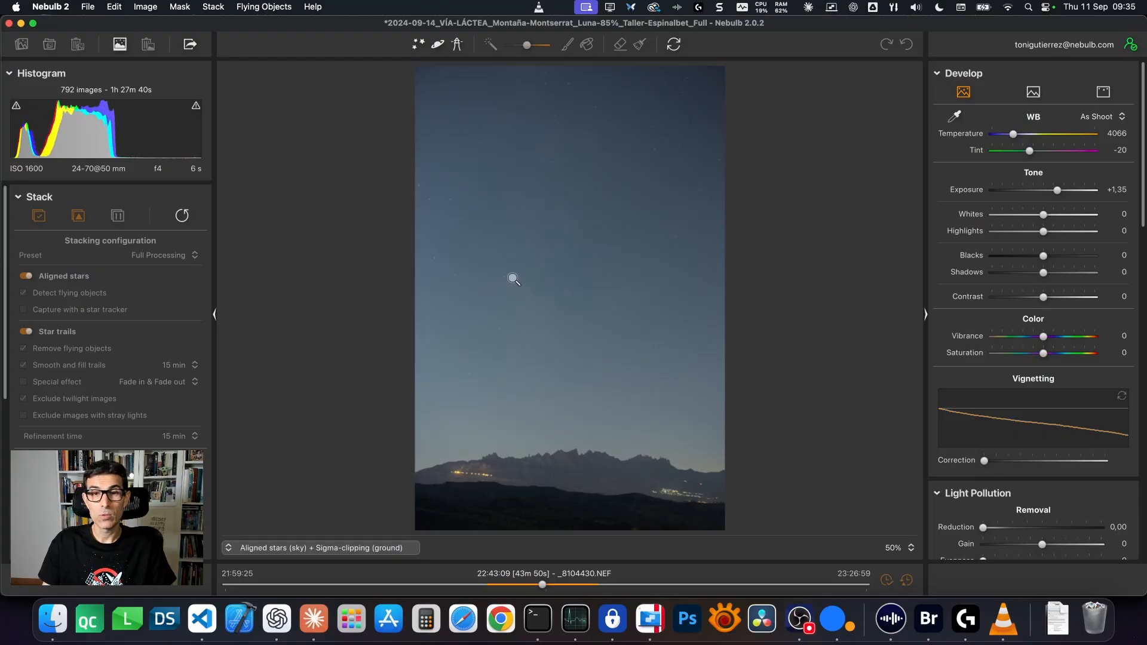
Compare the sky noise at 100% zoom between the original image and the Aligned stars (sky) + Sigma-clipping (ground) result
{"action": "left_click", "coordinate": [578, 290]}
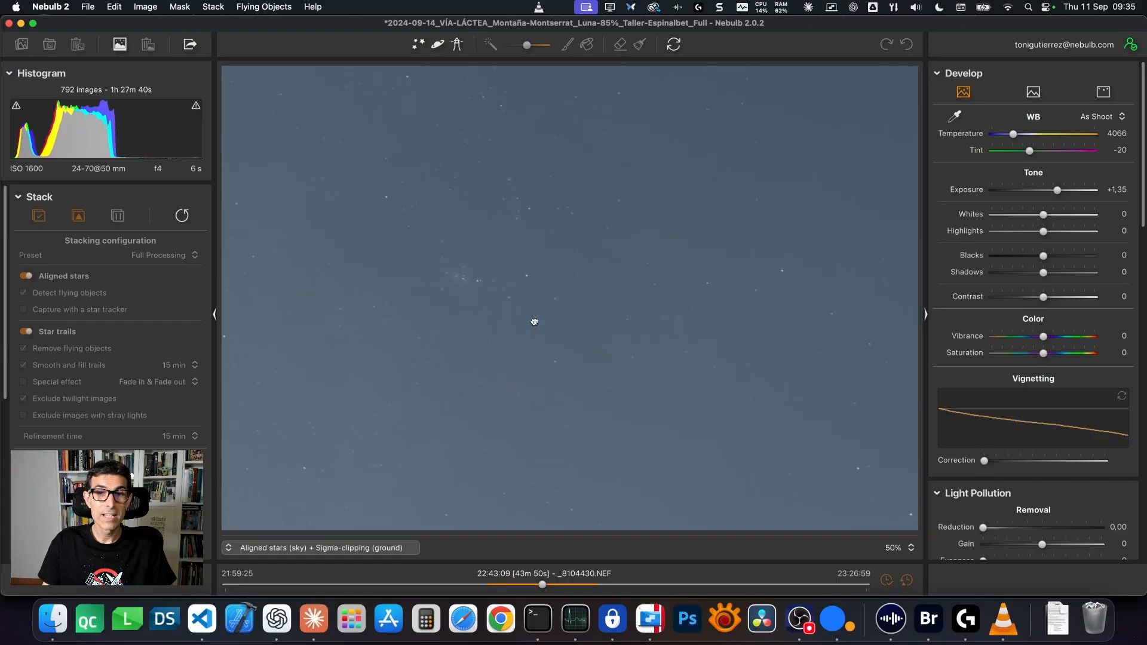
{"action": "left_click", "coordinate": [905, 549]}
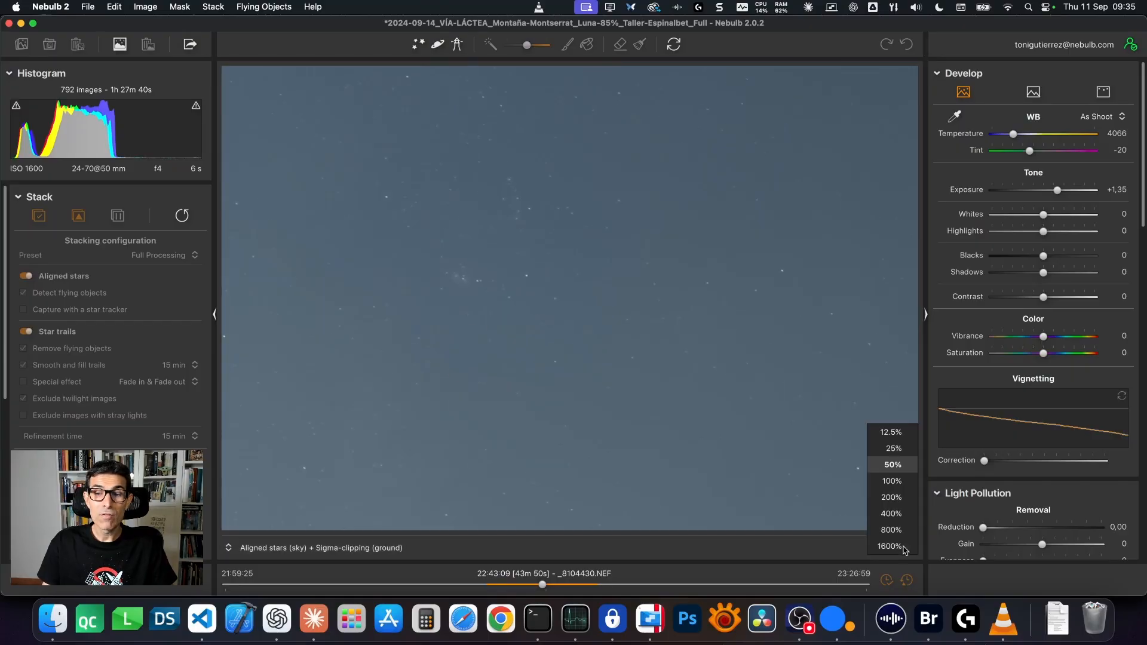
{"action": "left_click", "coordinate": [887, 480]}
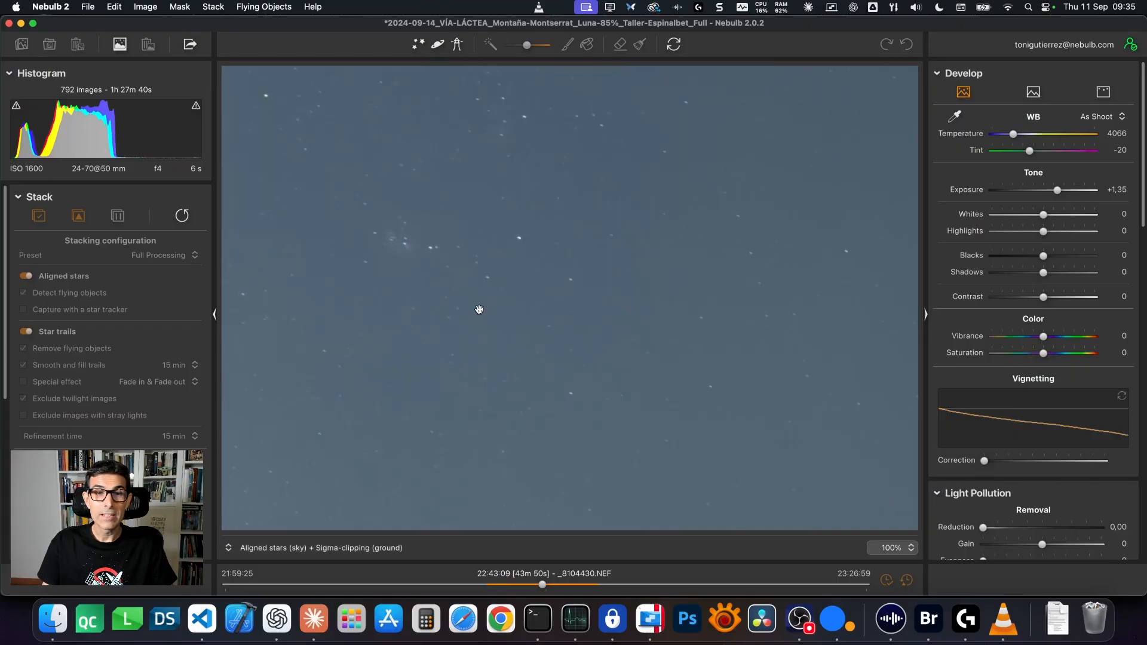
{"action": "left_click", "coordinate": [287, 547]}
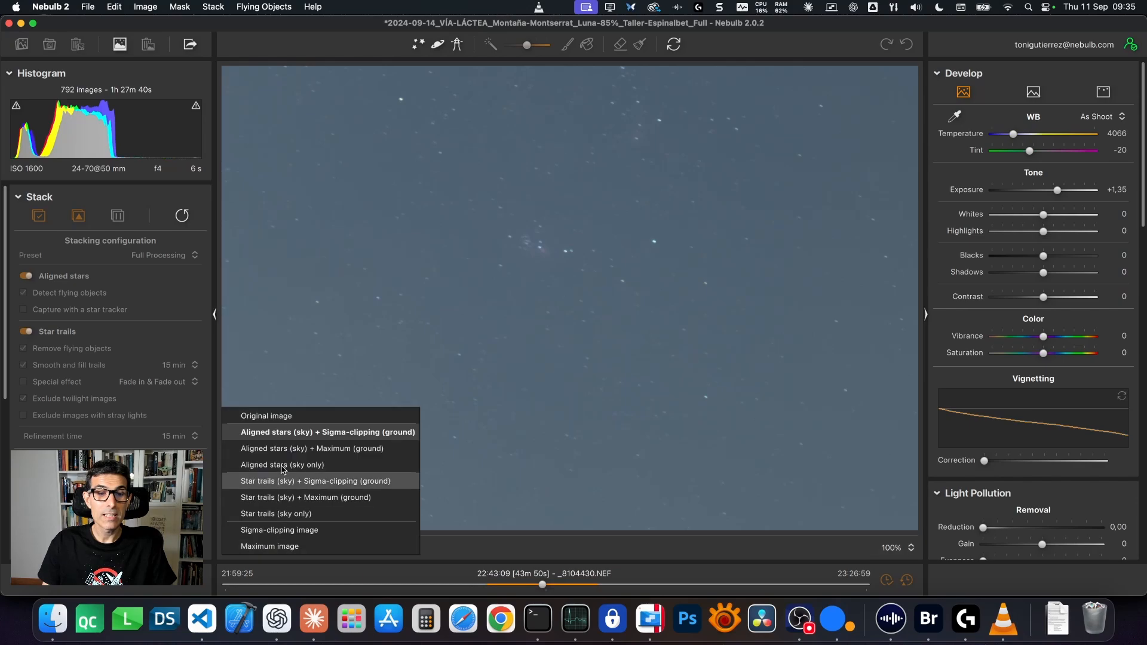
{"action": "left_click", "coordinate": [268, 417]}
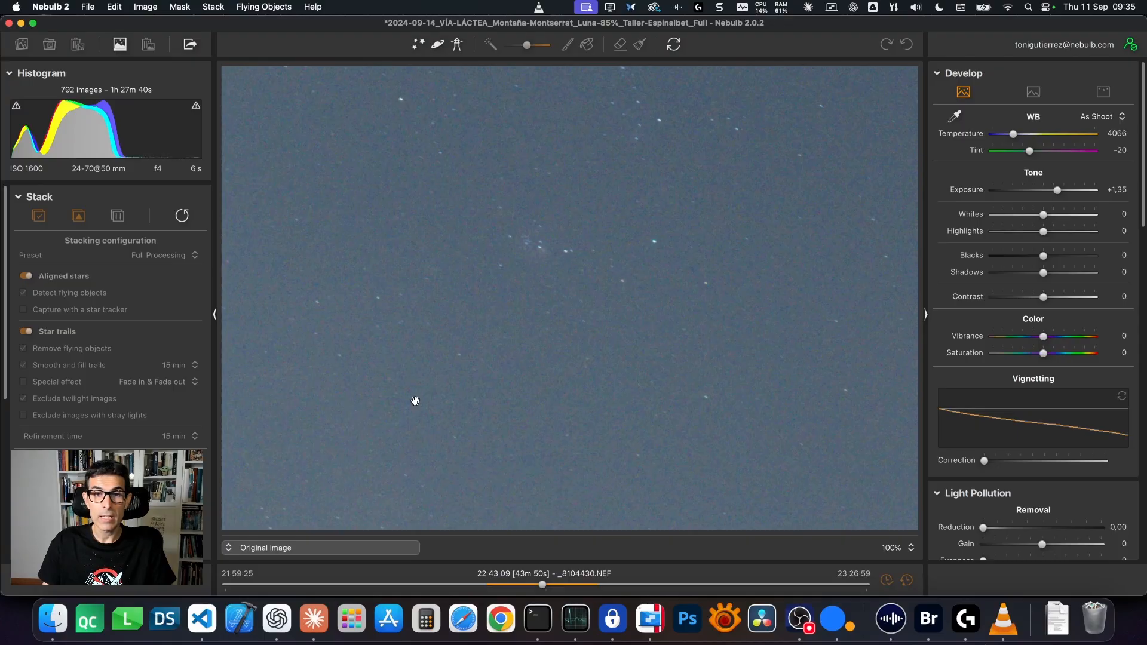
{"action": "left_click", "coordinate": [255, 549]}
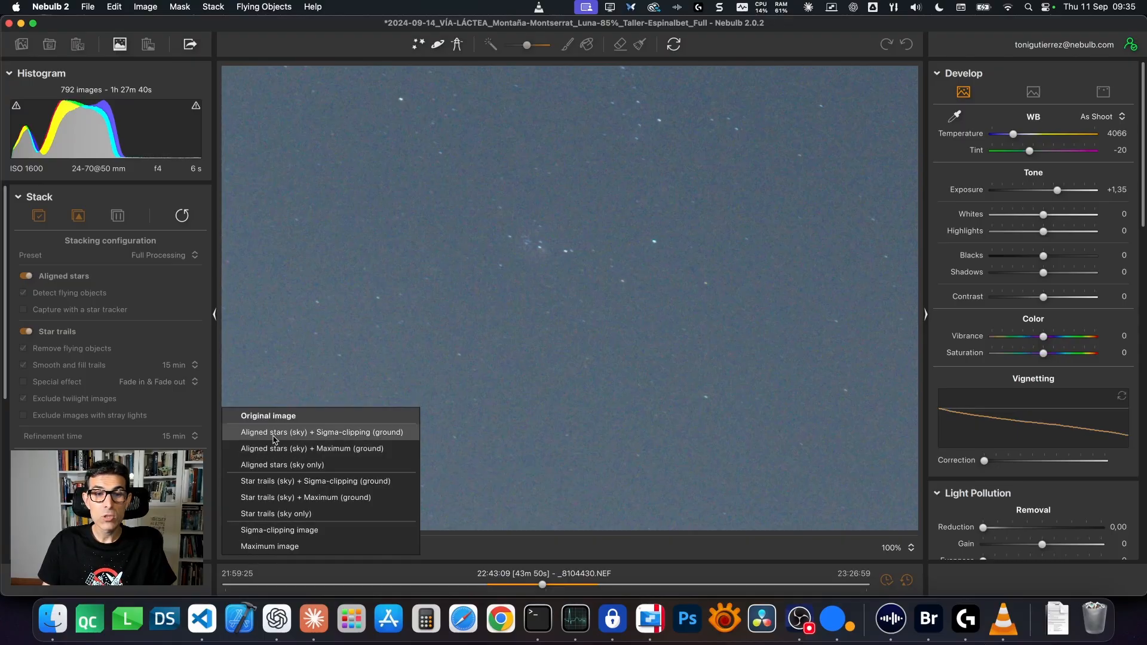
{"action": "left_click", "coordinate": [274, 432]}
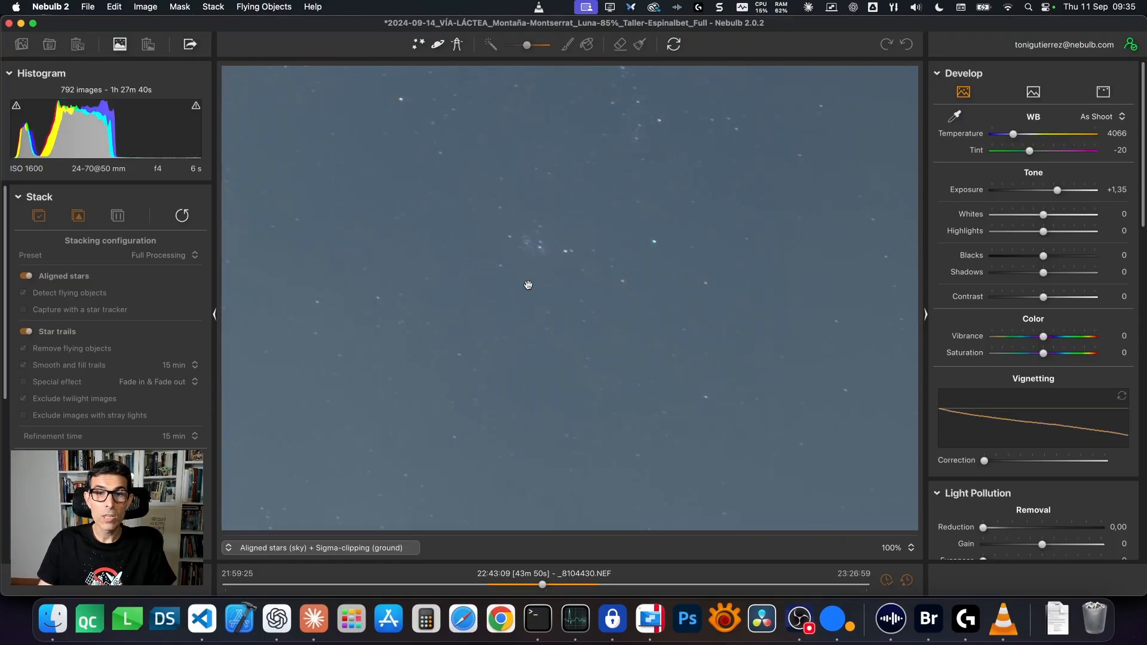
Examine the stacked result at 100% from the starry sky down to the illuminated mountain and the dark ground
{"action": "left_click_drag", "start_coordinate": [482, 428], "coordinate": [507, 256]}
{"action": "left_click_drag", "start_coordinate": [480, 394], "coordinate": [526, 211]}
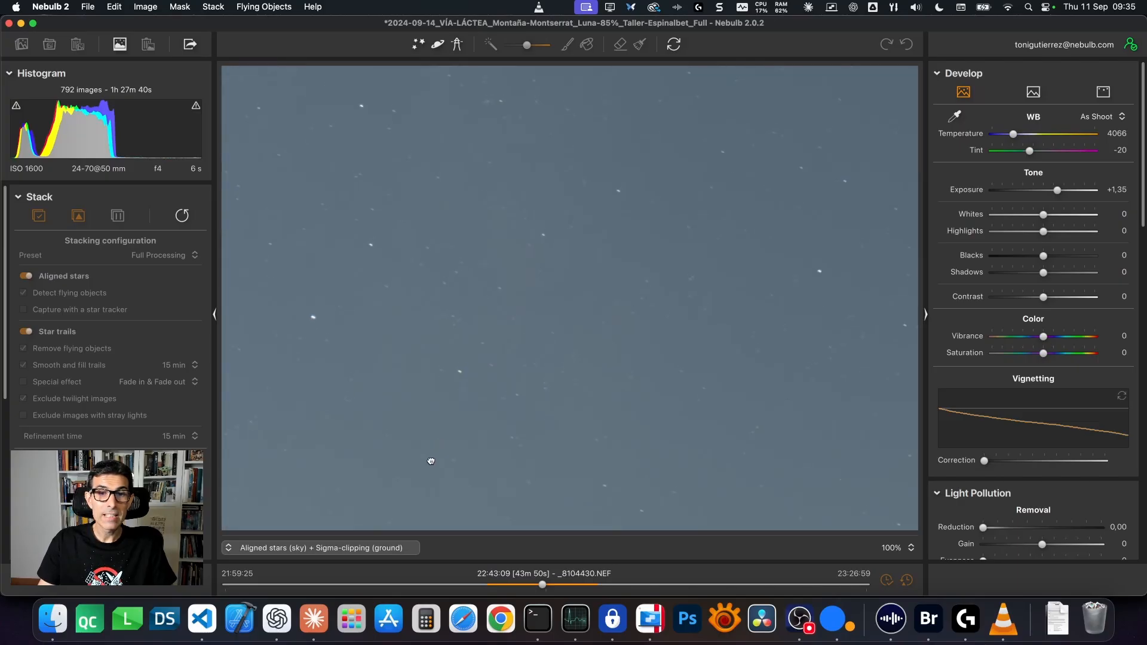
{"action": "left_click_drag", "start_coordinate": [431, 462], "coordinate": [539, 194]}
{"action": "left_click_drag", "start_coordinate": [409, 429], "coordinate": [525, 213]}
{"action": "left_click_drag", "start_coordinate": [514, 418], "coordinate": [522, 153]}
{"action": "left_click_drag", "start_coordinate": [538, 274], "coordinate": [553, 171]}
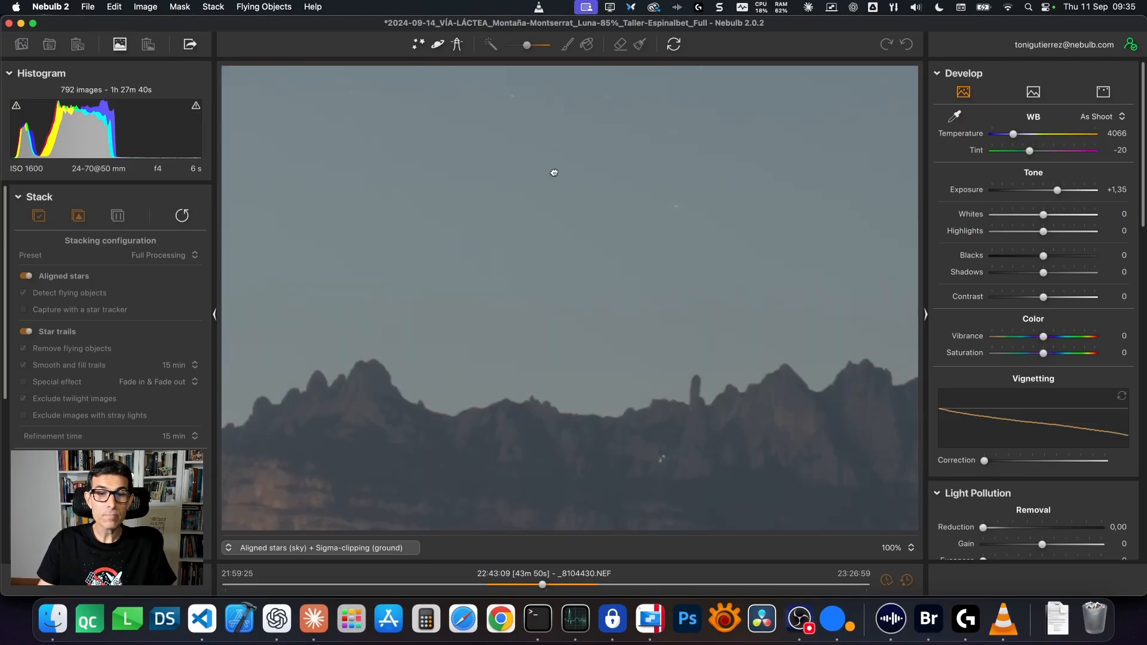
{"action": "left_click_drag", "start_coordinate": [496, 496], "coordinate": [553, 259]}
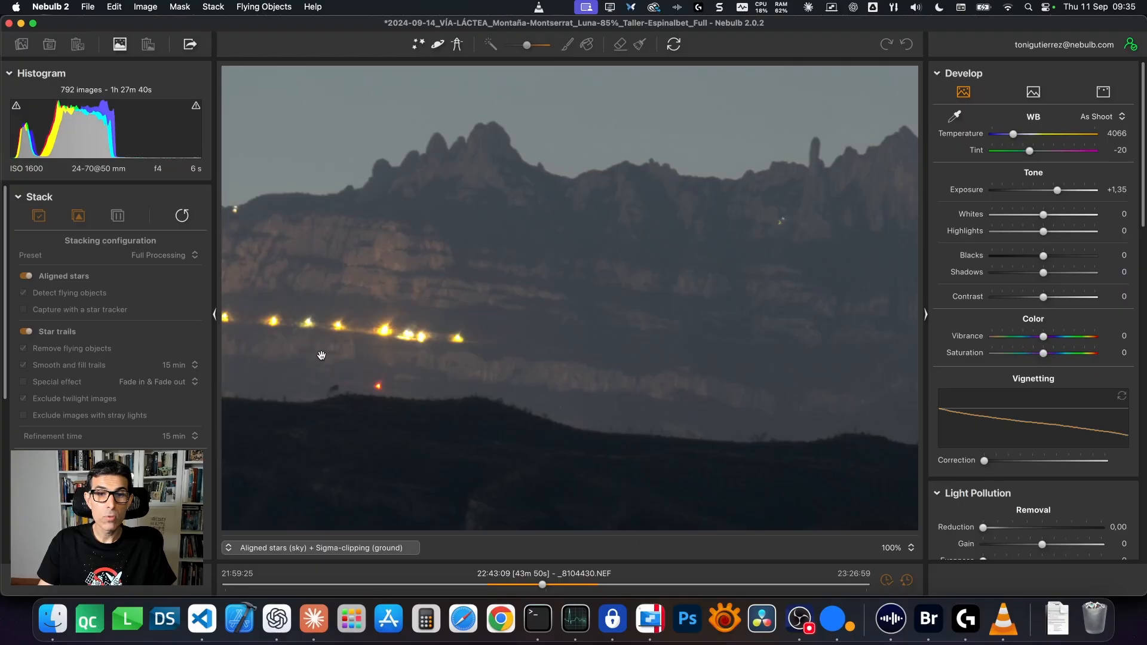
{"action": "left_click_drag", "start_coordinate": [454, 391], "coordinate": [503, 316]}
{"action": "left_click_drag", "start_coordinate": [515, 279], "coordinate": [482, 331]}
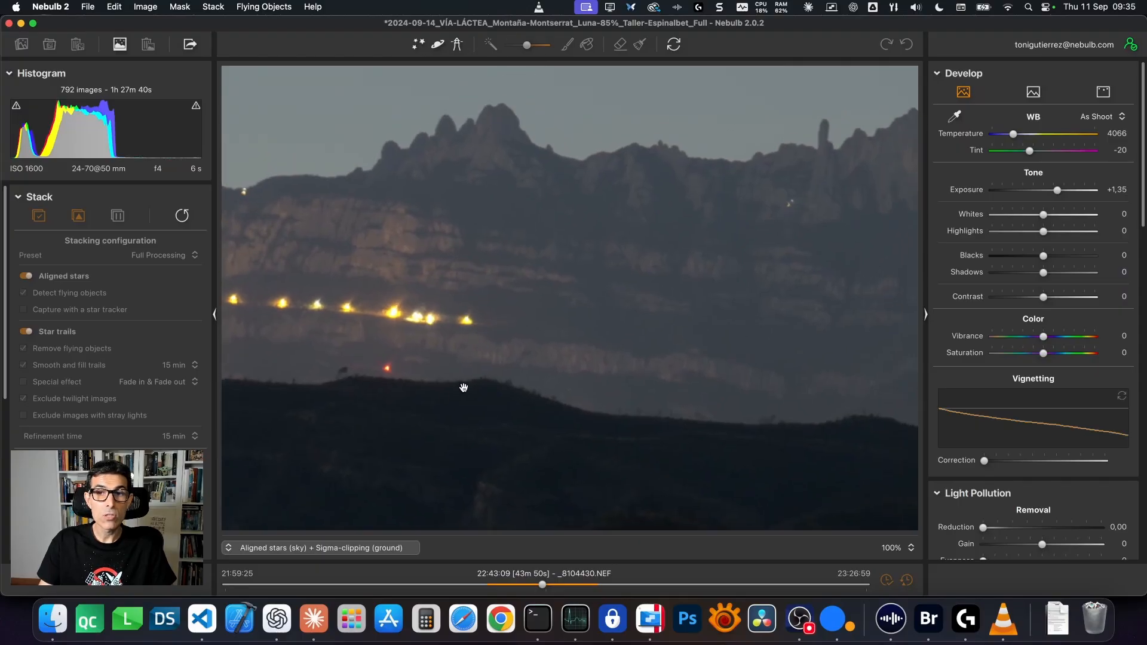
Show the original image and raise the exposure to +2,95 to examine the noise in the foreground hills
{"action": "left_click", "coordinate": [286, 545]}
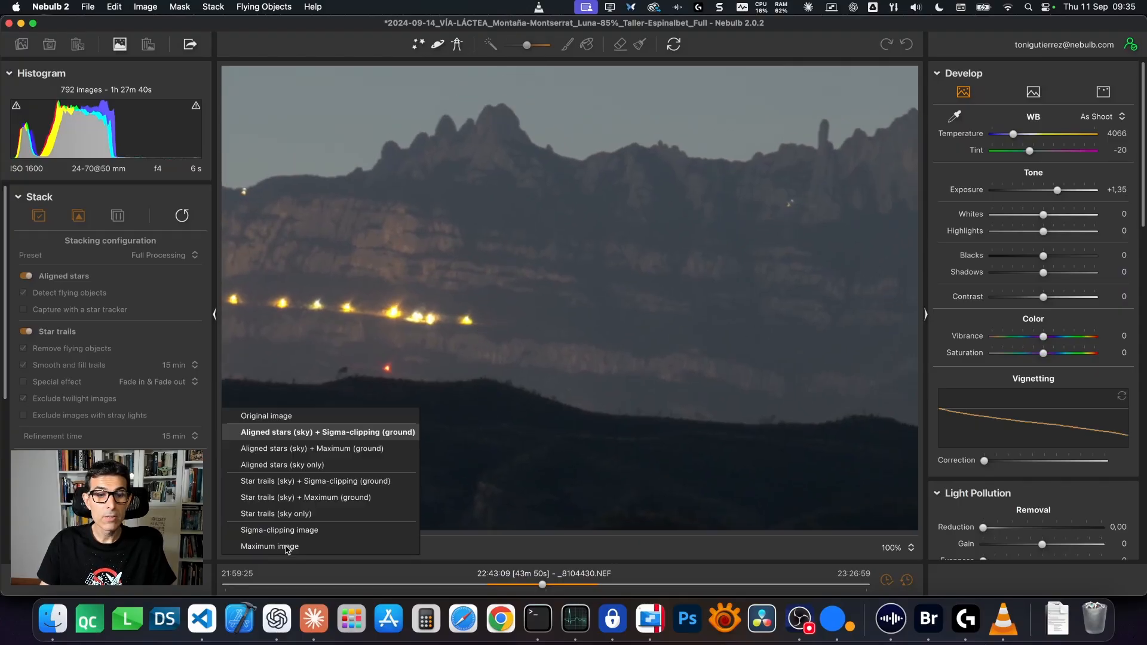
{"action": "left_click", "coordinate": [288, 418]}
{"action": "left_click_drag", "start_coordinate": [615, 430], "coordinate": [534, 296]}
{"action": "left_click_drag", "start_coordinate": [1056, 190], "coordinate": [1074, 192]}
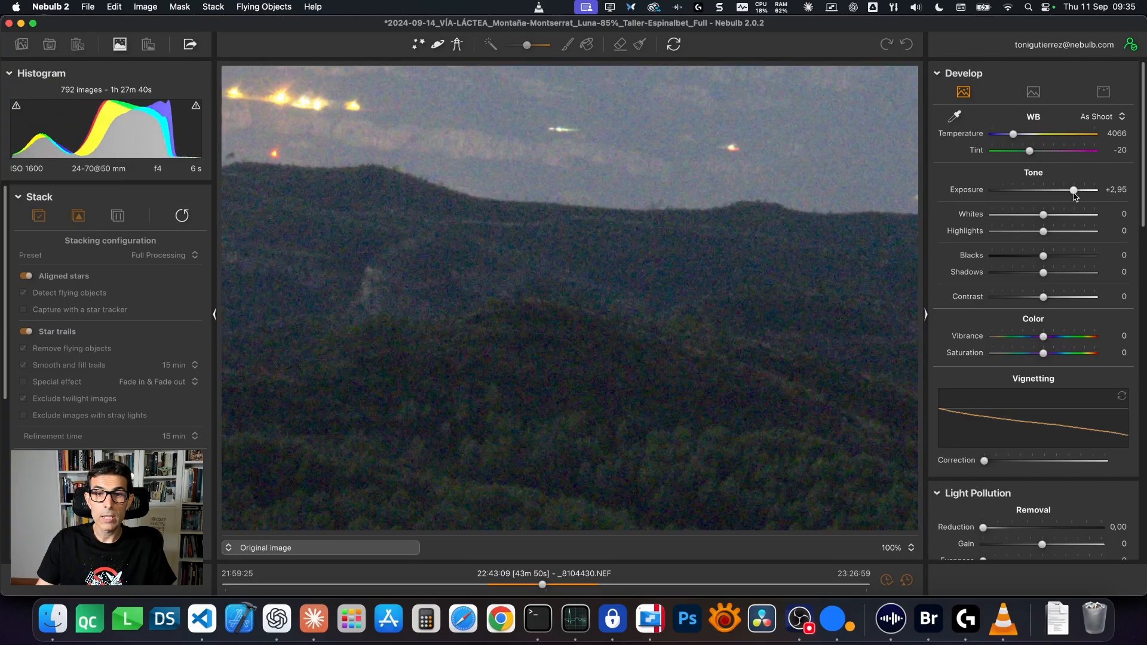
{"action": "left_click_drag", "start_coordinate": [780, 335], "coordinate": [315, 320]}
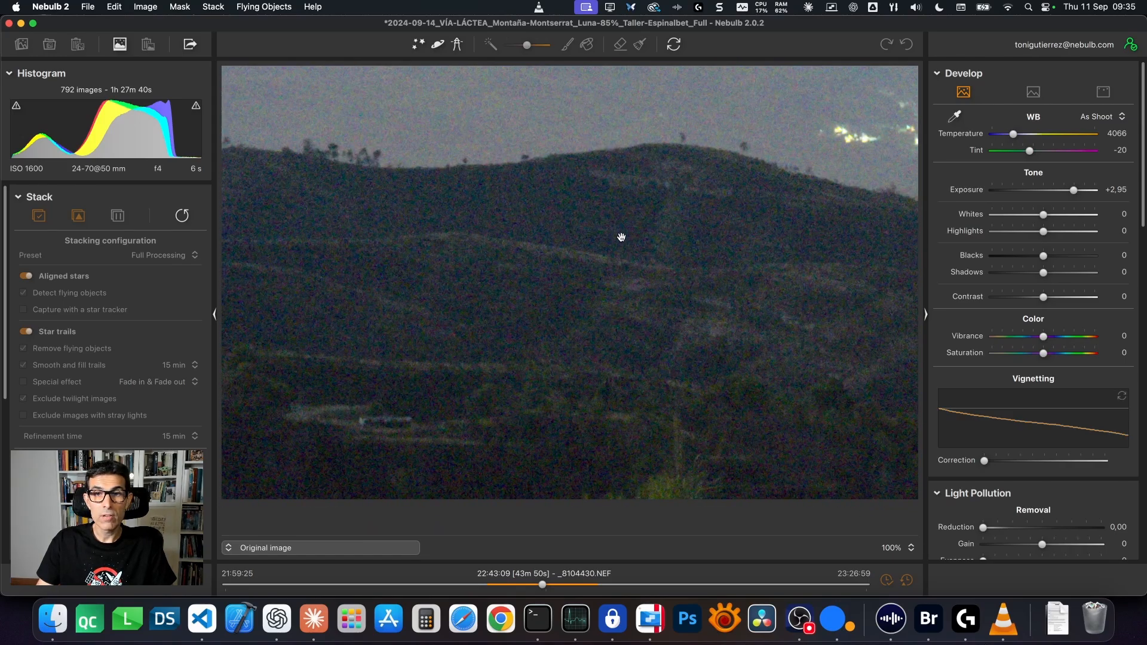
Display the Aligned stars (sky) + Sigma-clipping (ground) result for the foreground hills and raise the exposure to +3,85
{"action": "left_click", "coordinate": [285, 550]}
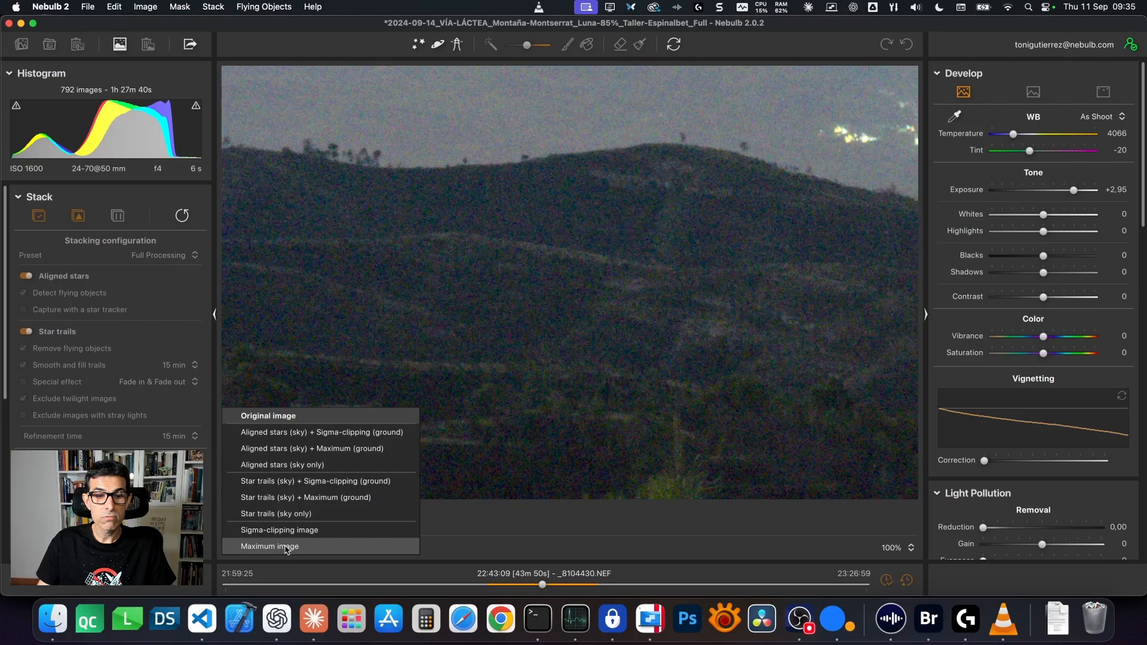
{"action": "left_click", "coordinate": [284, 433]}
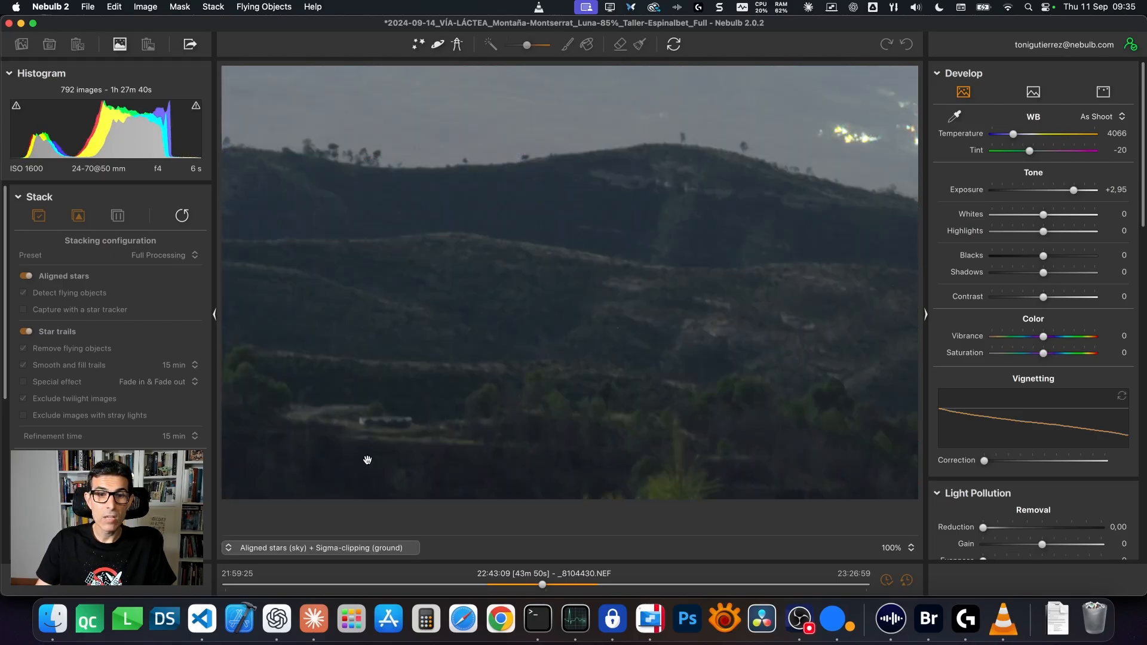
{"action": "left_click_drag", "start_coordinate": [680, 178], "coordinate": [641, 199]}
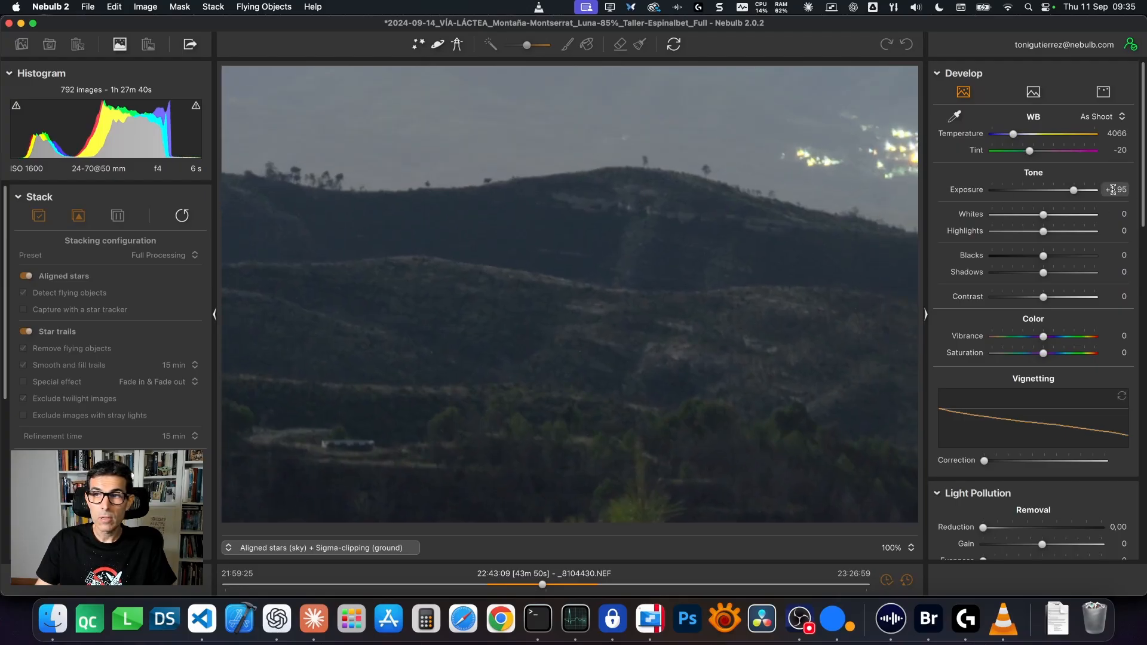
{"action": "left_click_drag", "start_coordinate": [1073, 190], "coordinate": [1084, 192]}
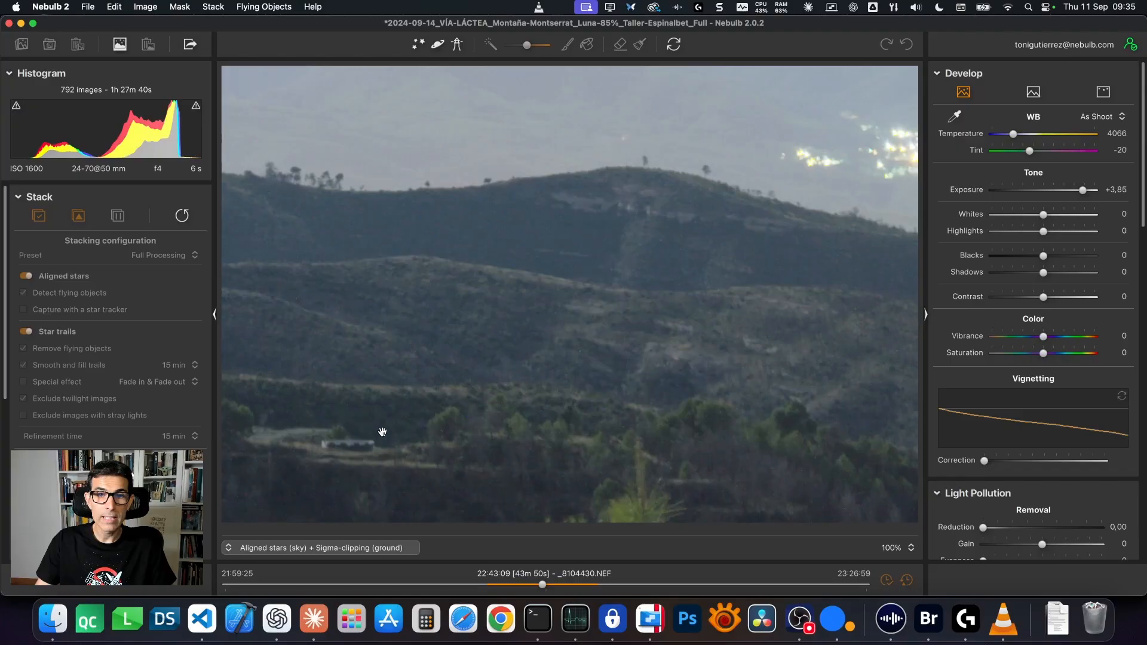
Compare the foreground hills' noise between the original image and the Aligned stars (sky) + Sigma-clipping (ground) result
{"action": "left_click", "coordinate": [301, 548]}
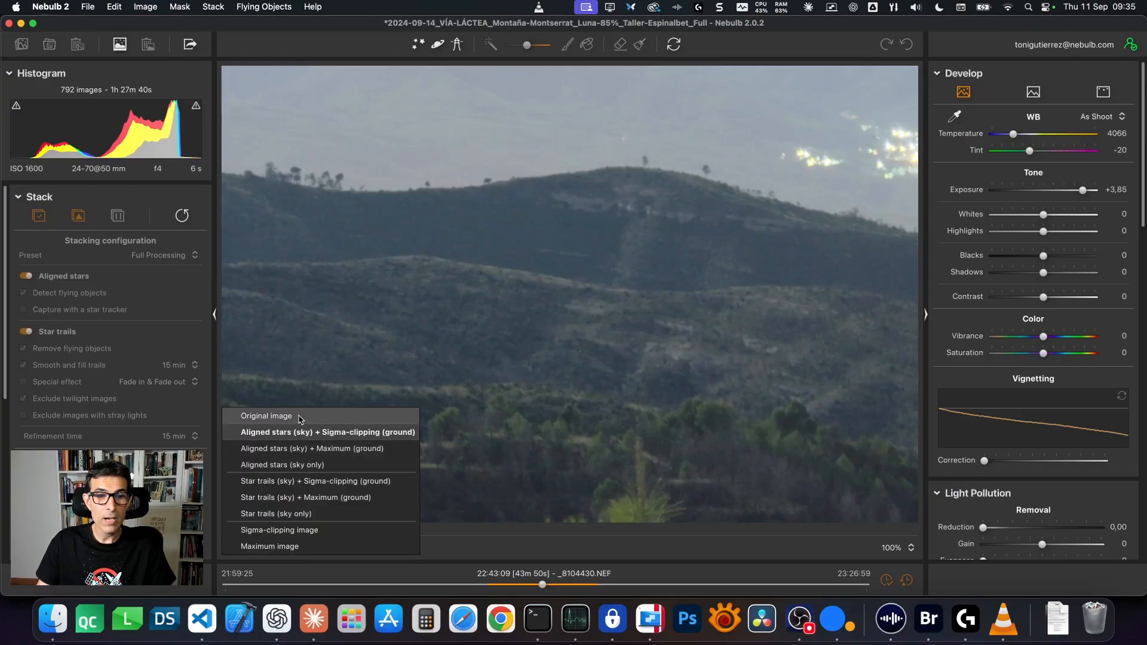
{"action": "left_click", "coordinate": [299, 416]}
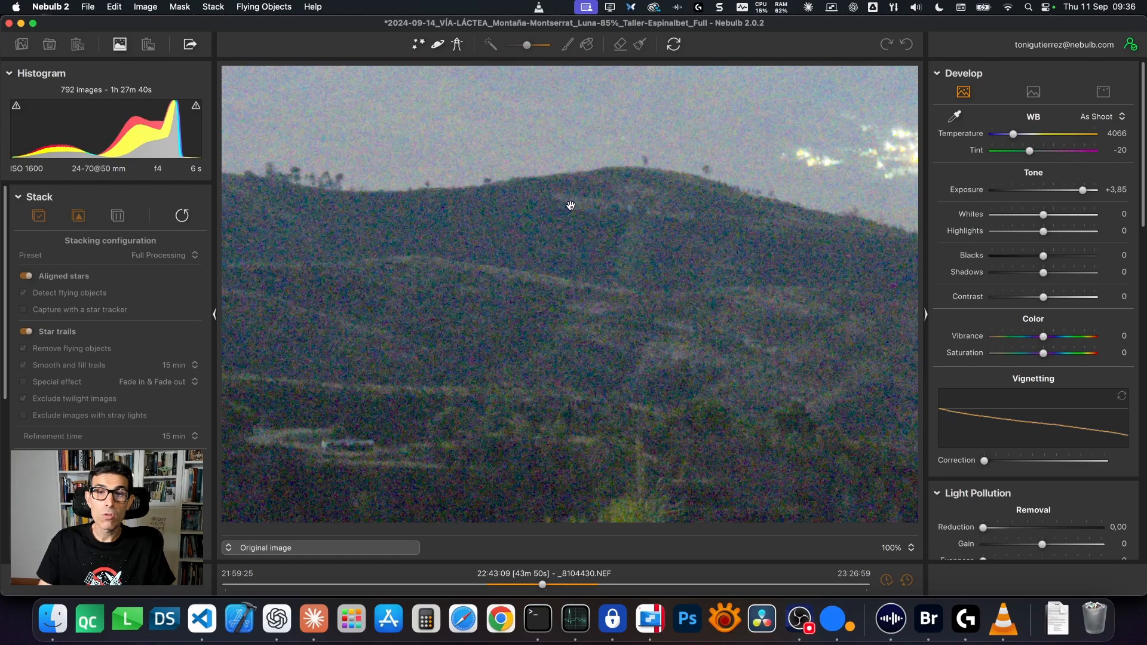
{"action": "left_click", "coordinate": [309, 548]}
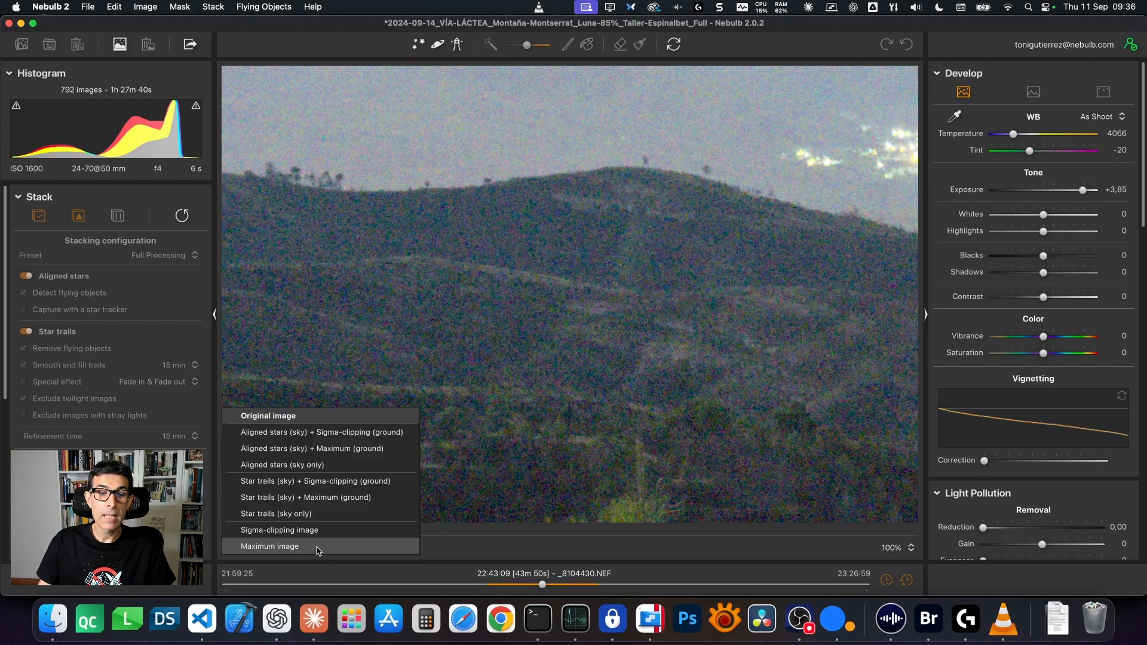
{"action": "left_click", "coordinate": [291, 432]}
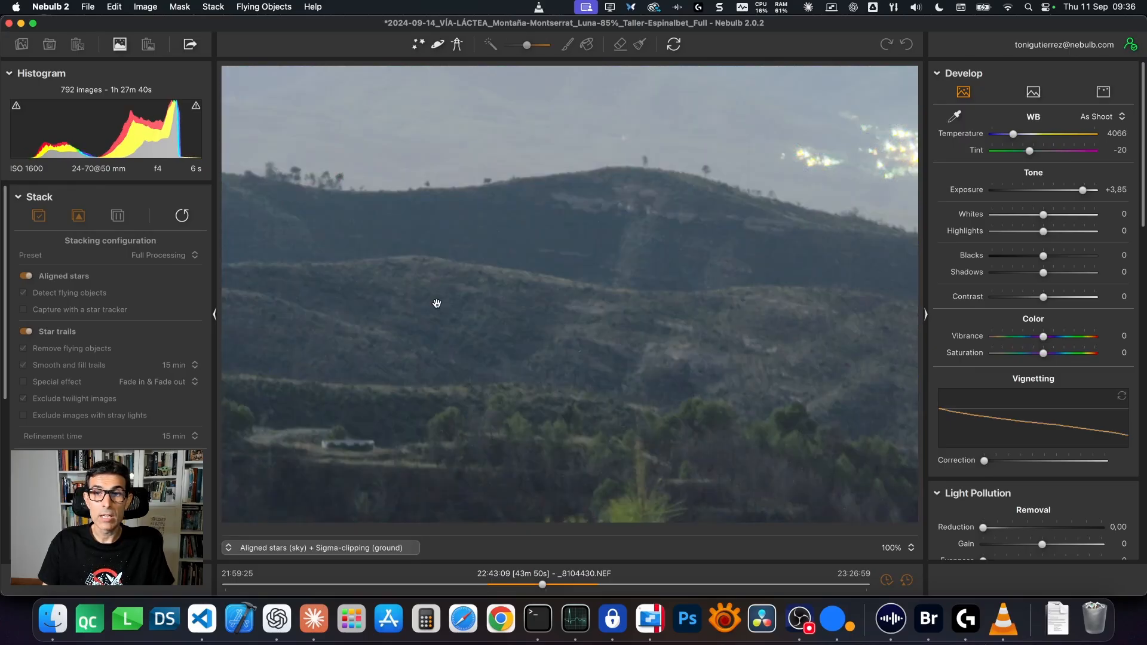
Examine the stacked result at 100% around the dark hills, the town lights, the mountain base and the trees
{"action": "left_click_drag", "start_coordinate": [637, 246], "coordinate": [585, 284]}
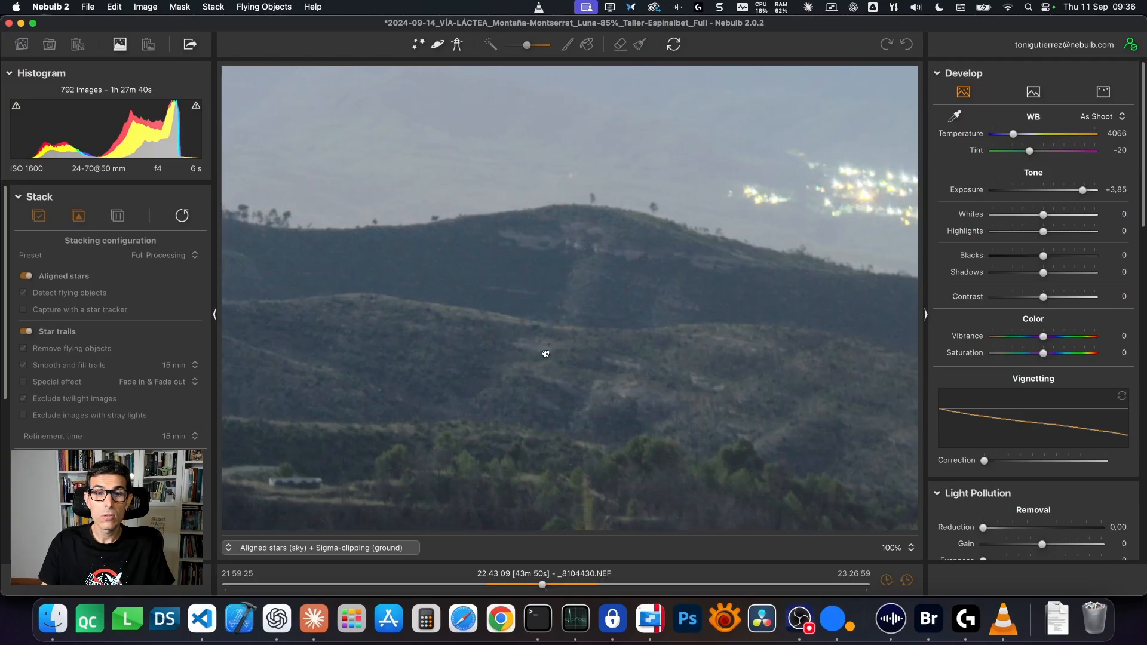
{"action": "left_click_drag", "start_coordinate": [545, 346], "coordinate": [615, 321]}
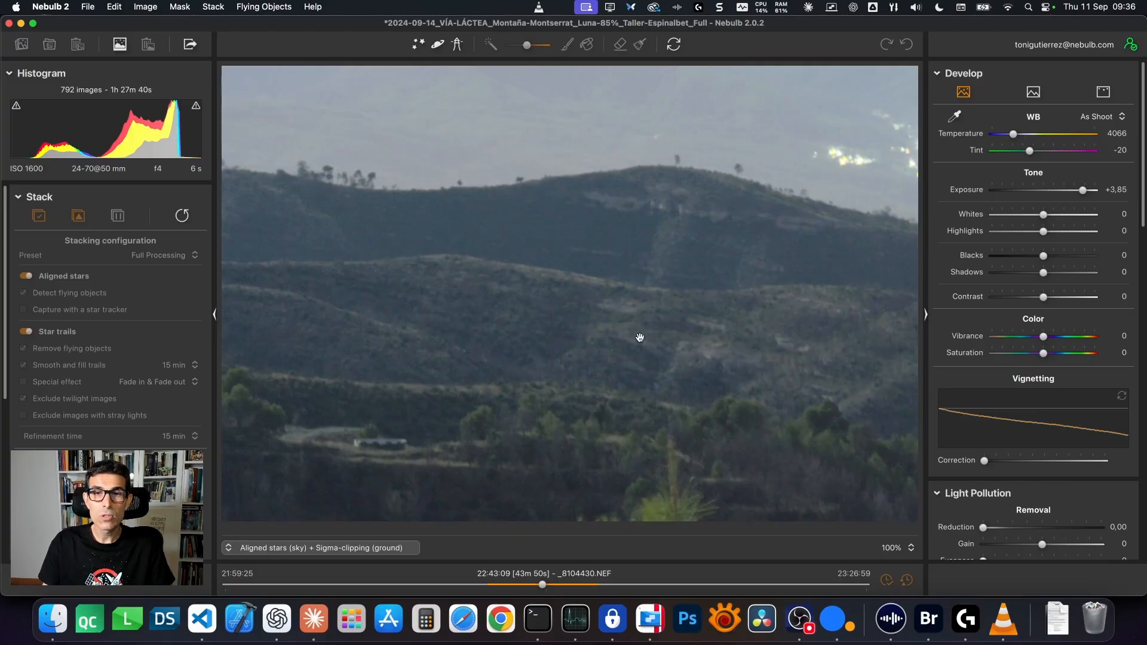
{"action": "left_click_drag", "start_coordinate": [640, 339], "coordinate": [443, 328]}
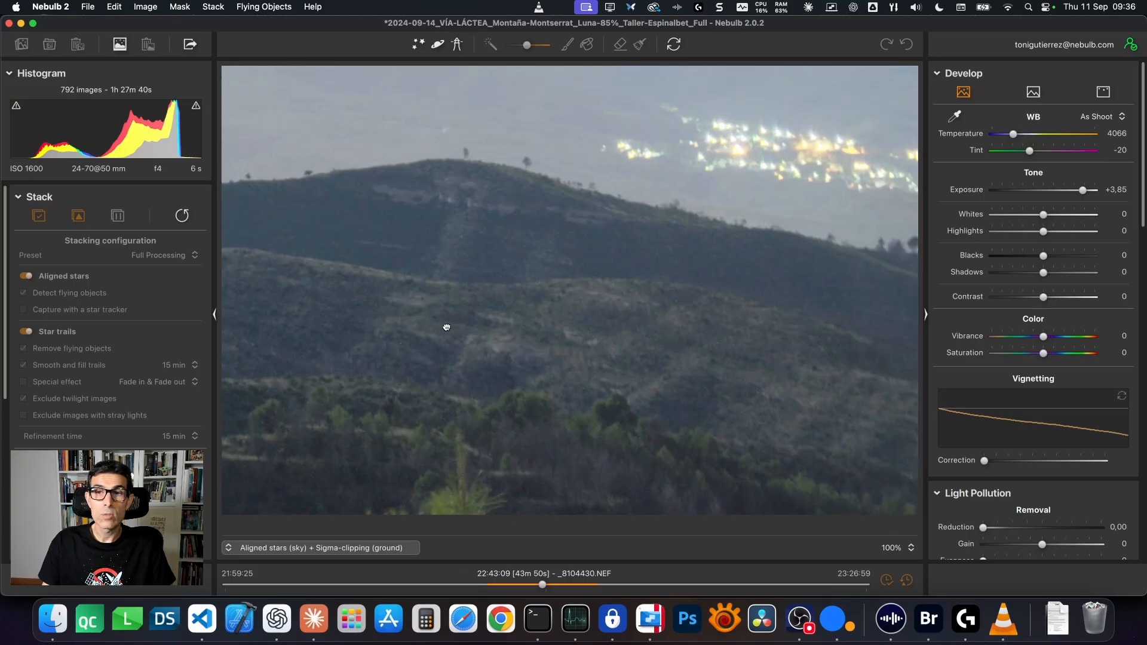
{"action": "left_click_drag", "start_coordinate": [525, 275], "coordinate": [755, 352]}
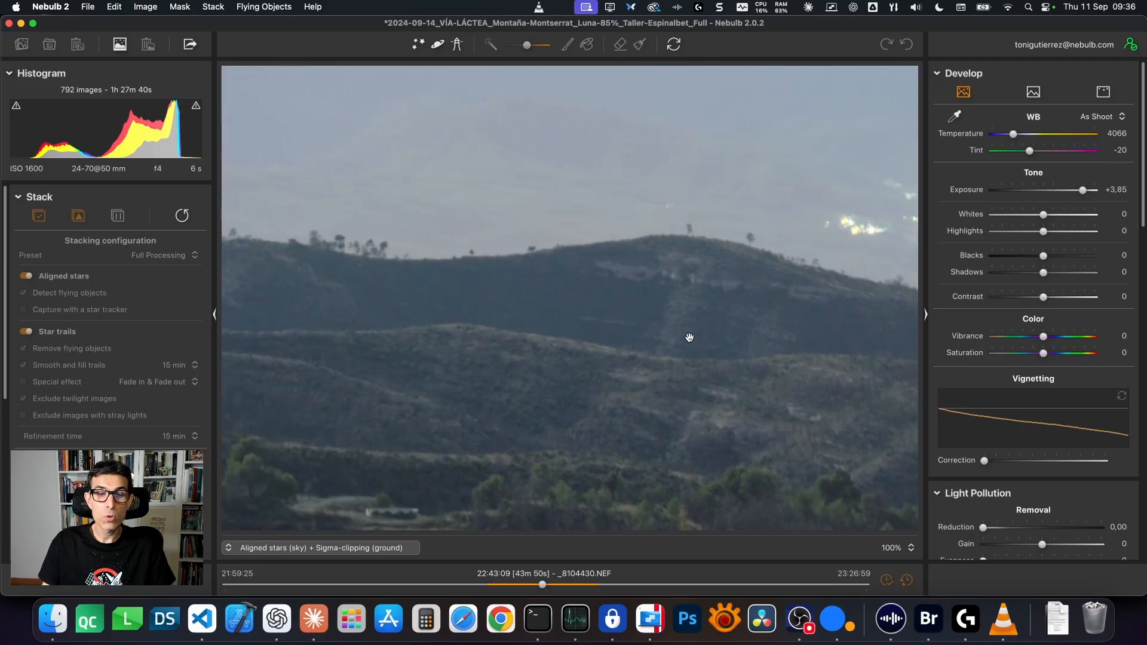
{"action": "left_click_drag", "start_coordinate": [608, 236], "coordinate": [589, 293]}
{"action": "left_click_drag", "start_coordinate": [654, 216], "coordinate": [617, 323]}
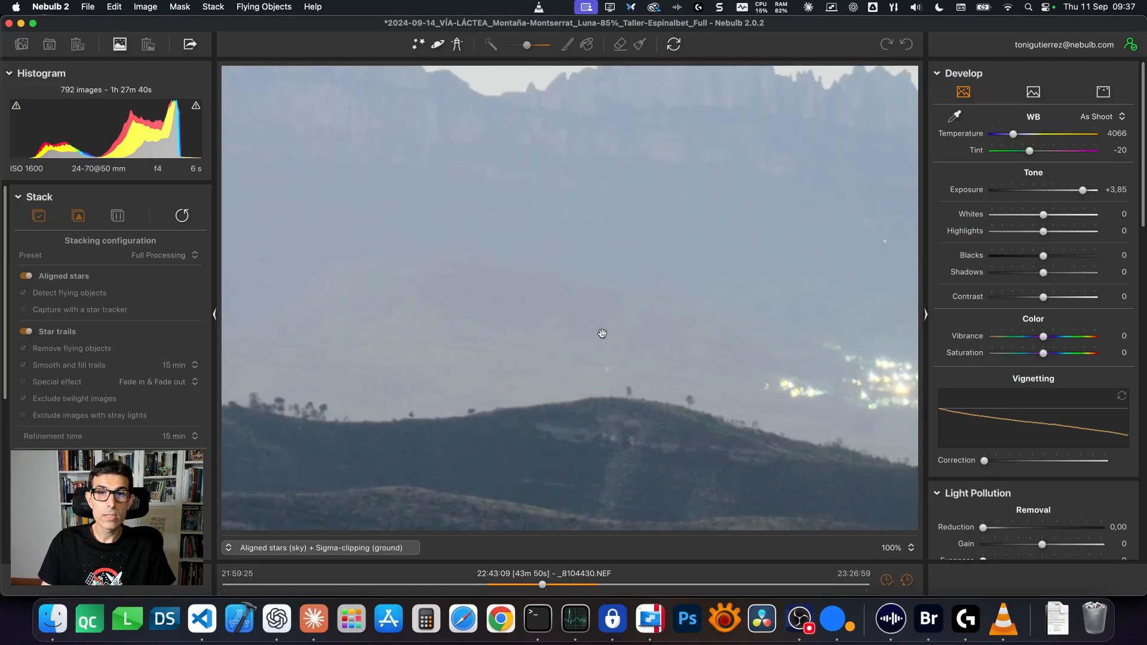
{"action": "left_click_drag", "start_coordinate": [586, 378], "coordinate": [672, 267]}
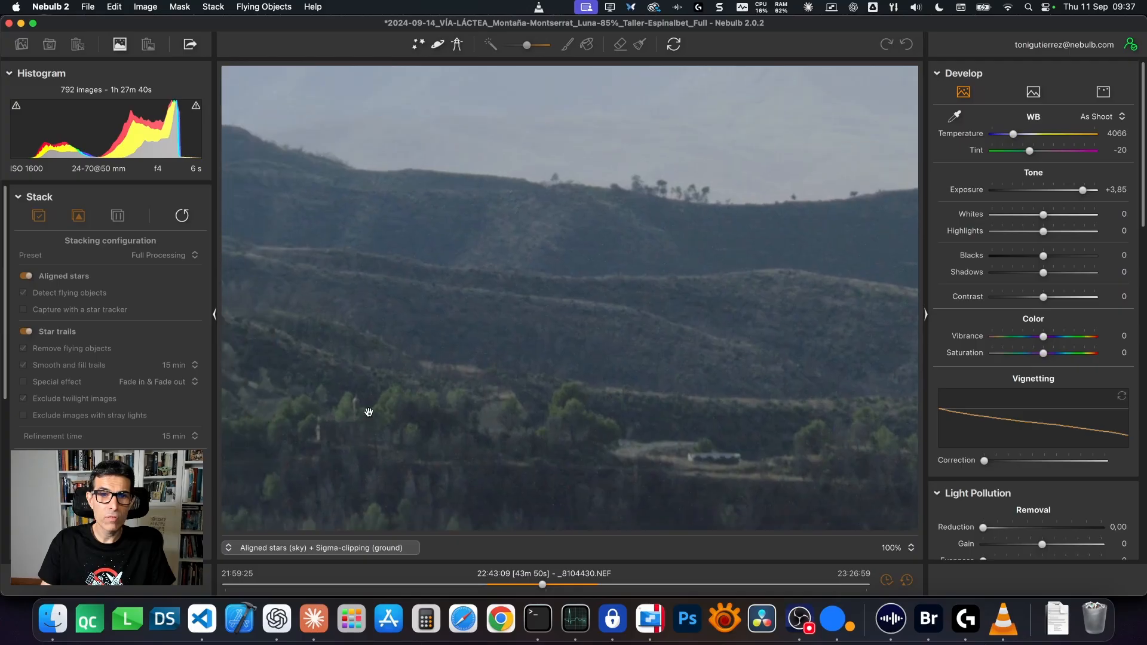
Lower the exposure to +2,50 on the original image and display the full Aligned stars (sky) + Sigma-clipping (ground) result
{"action": "left_click", "coordinate": [254, 548]}
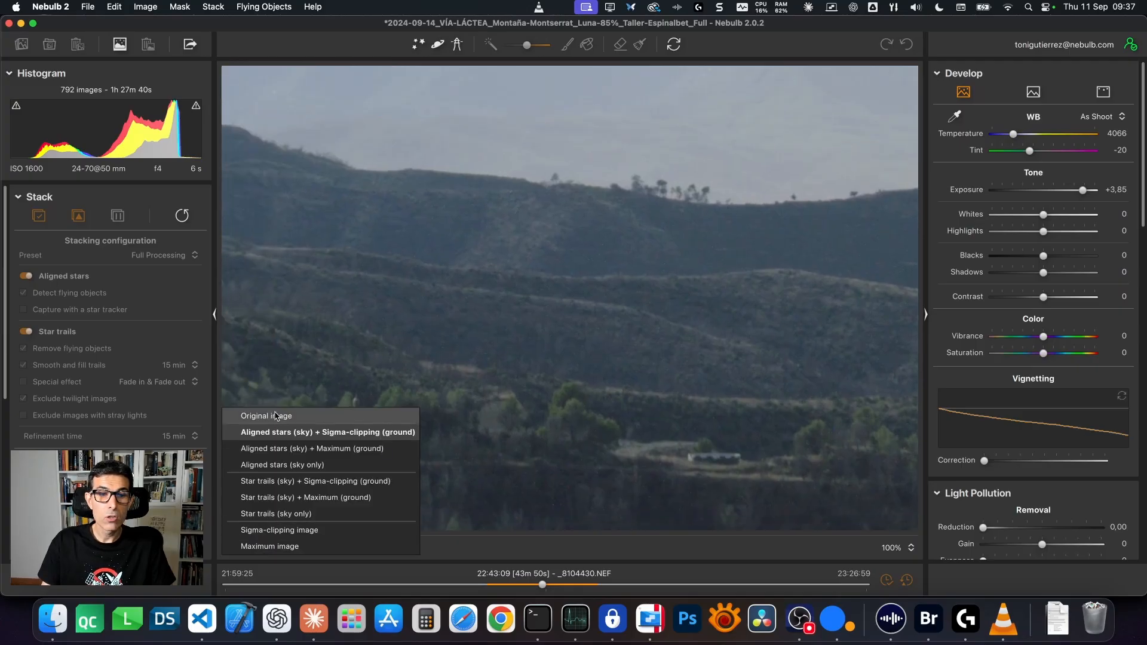
{"action": "left_click", "coordinate": [275, 416]}
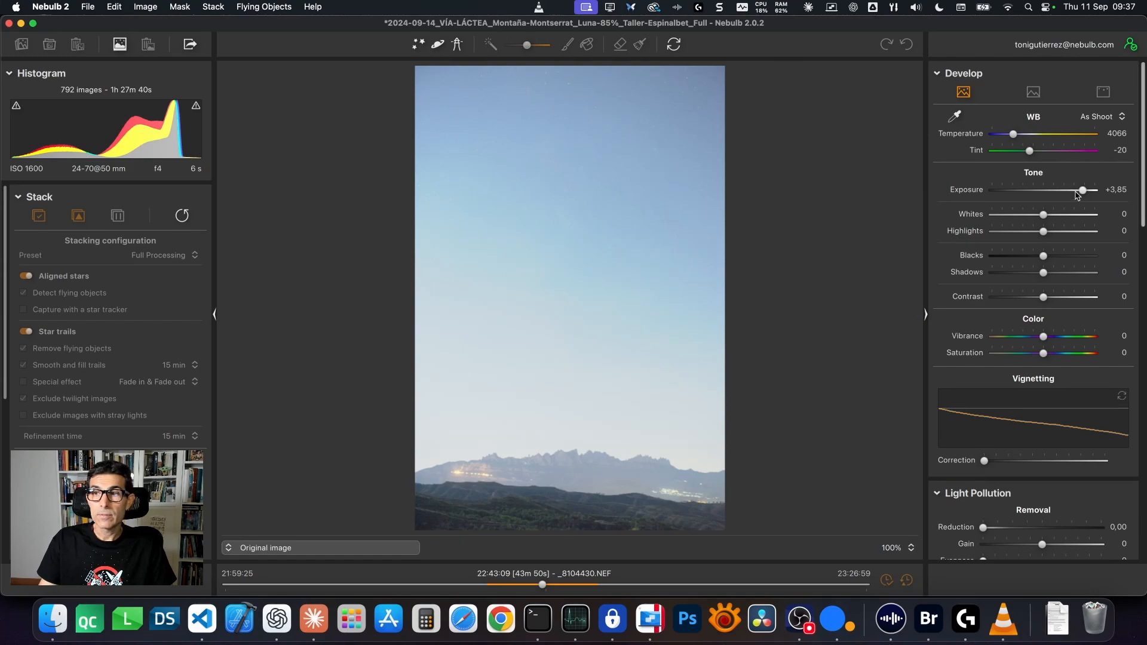
{"action": "left_click_drag", "start_coordinate": [1084, 193], "coordinate": [1069, 193]}
{"action": "left_click", "coordinate": [266, 548]}
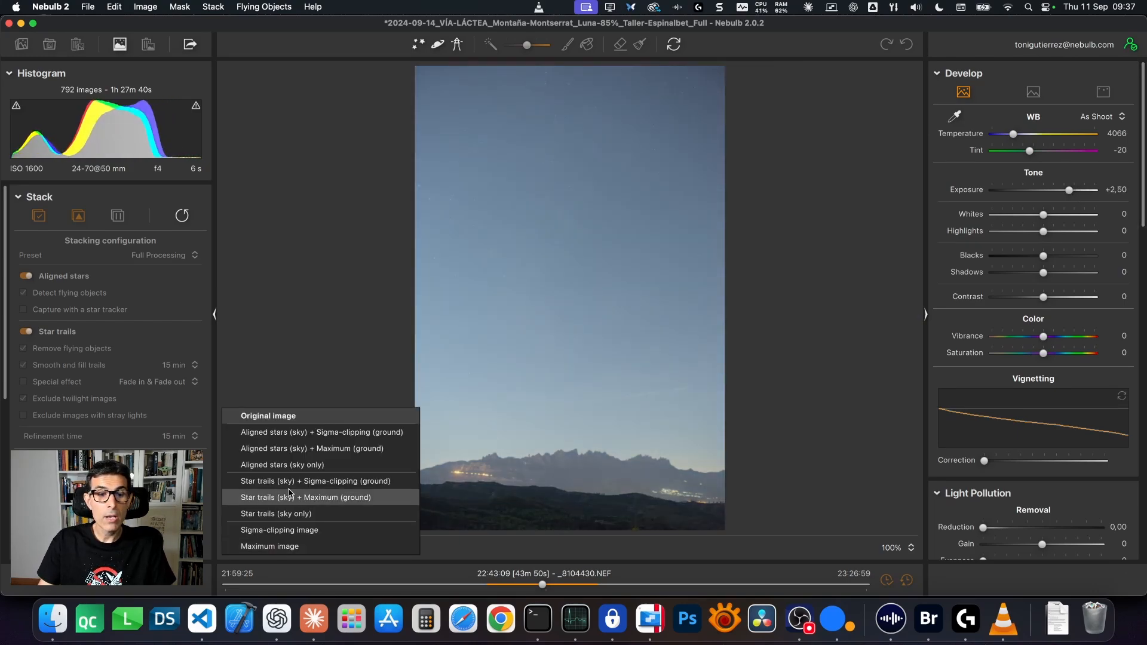
{"action": "left_click", "coordinate": [287, 438]}
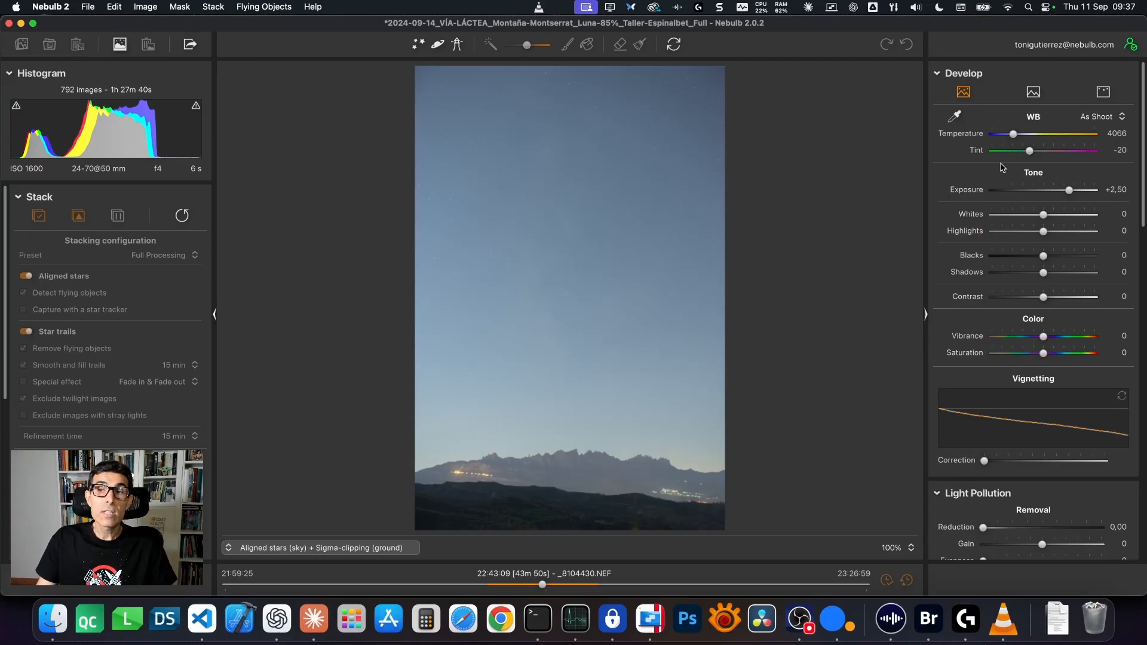
Raise the light pollution removal's reduction gradually to 6,19 on the stacked image
{"action": "scroll", "coordinate": [985, 215], "scroll_direction": "down", "scroll_amount": 2}
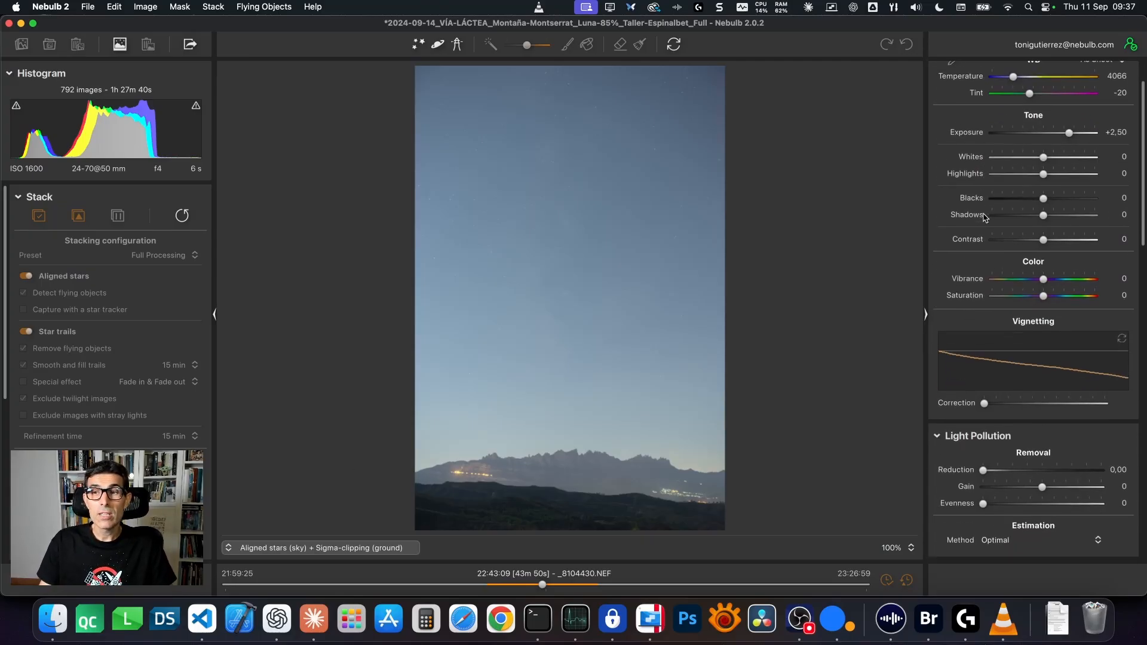
{"action": "scroll", "coordinate": [985, 217], "scroll_direction": "down", "scroll_amount": 3}
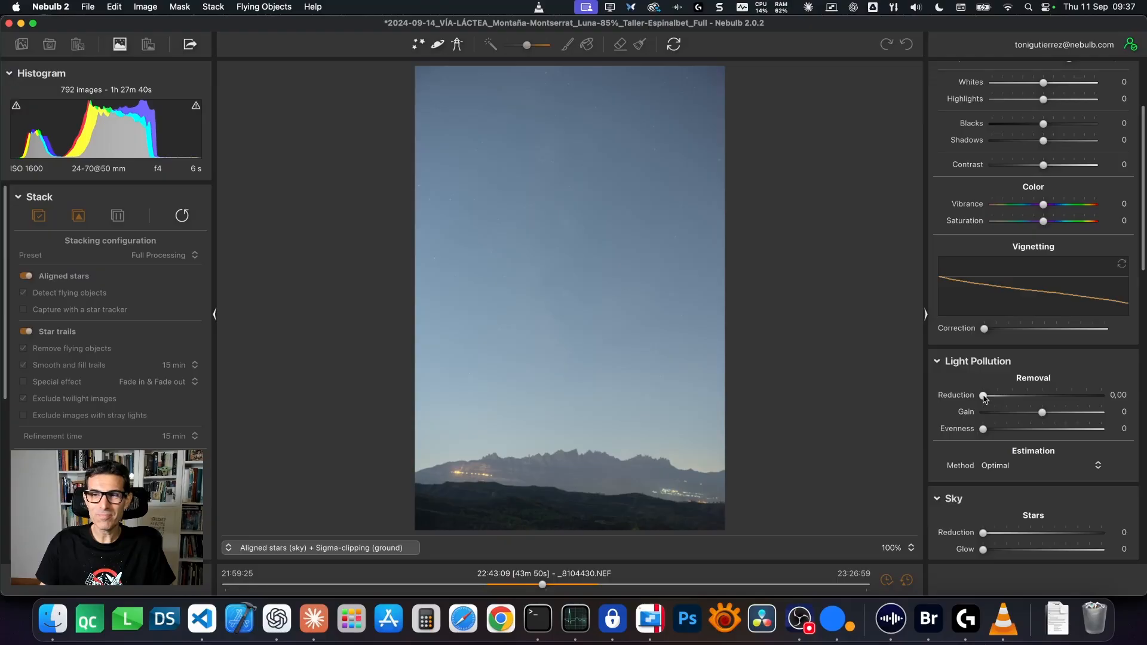
{"action": "left_click_drag", "start_coordinate": [983, 397], "coordinate": [985, 400]}
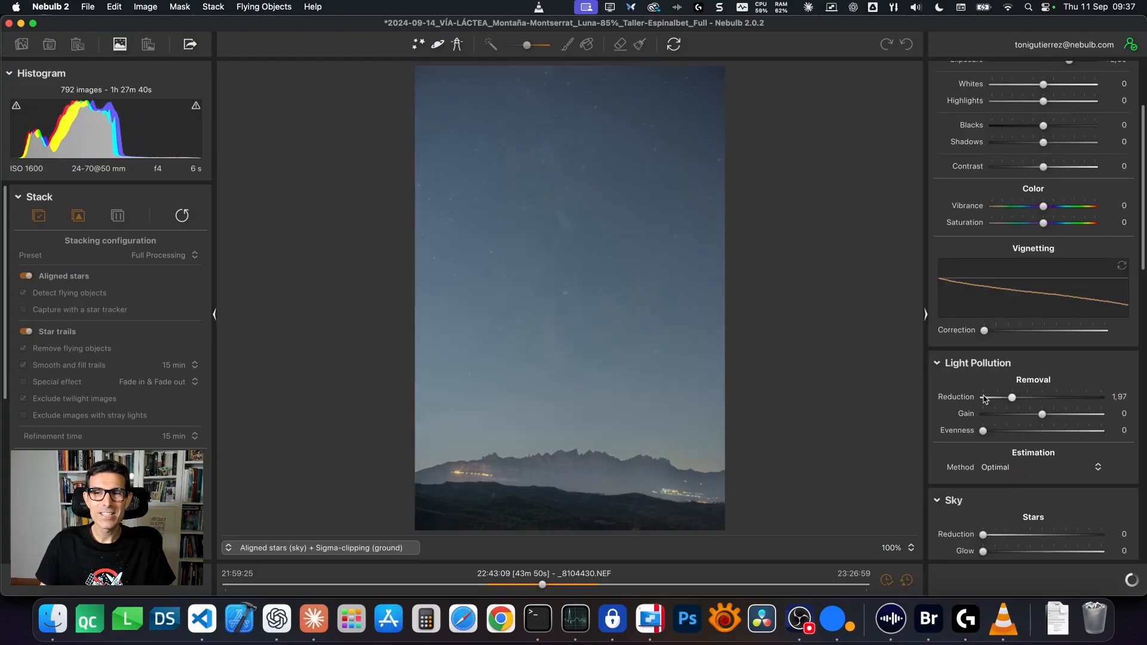
{"action": "scroll", "coordinate": [985, 399], "scroll_direction": "up", "scroll_amount": 5}
{"action": "scroll", "coordinate": [985, 399], "scroll_direction": "up", "scroll_amount": 5}
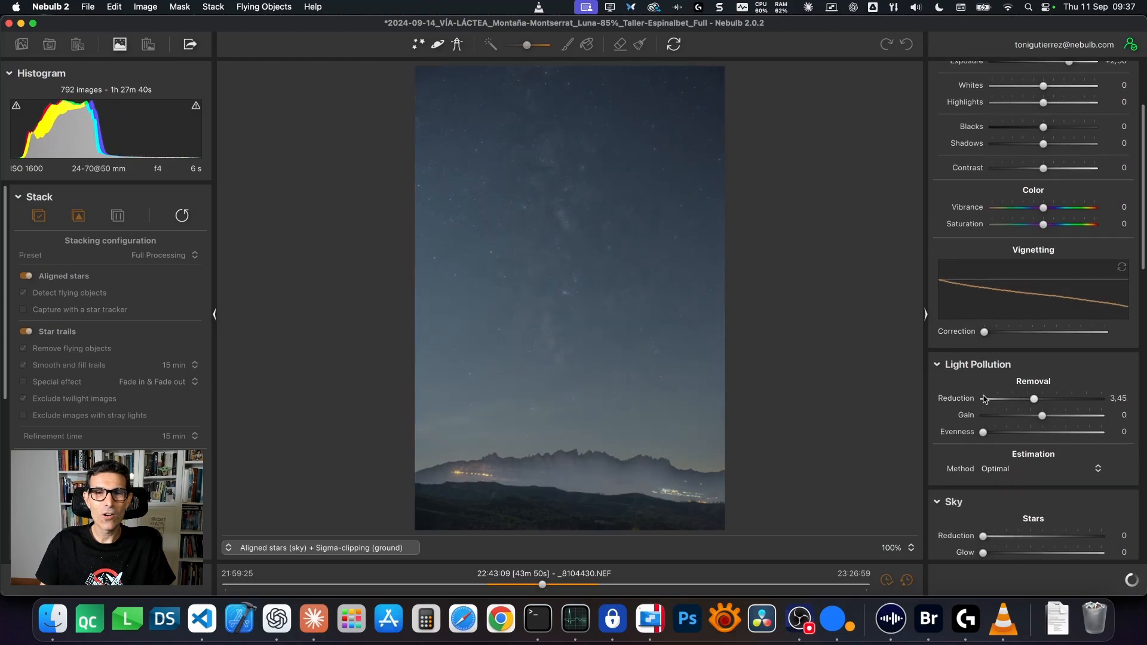
{"action": "scroll", "coordinate": [985, 399], "scroll_direction": "up", "scroll_amount": 5}
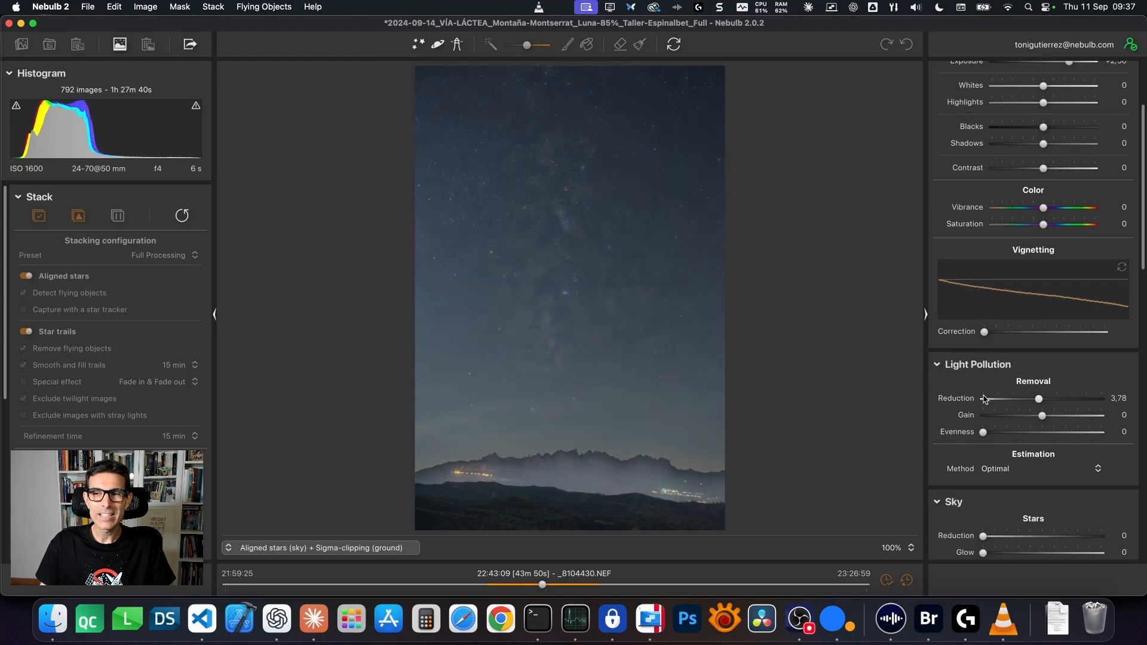
{"action": "scroll", "coordinate": [985, 399], "scroll_direction": "up", "scroll_amount": 3}
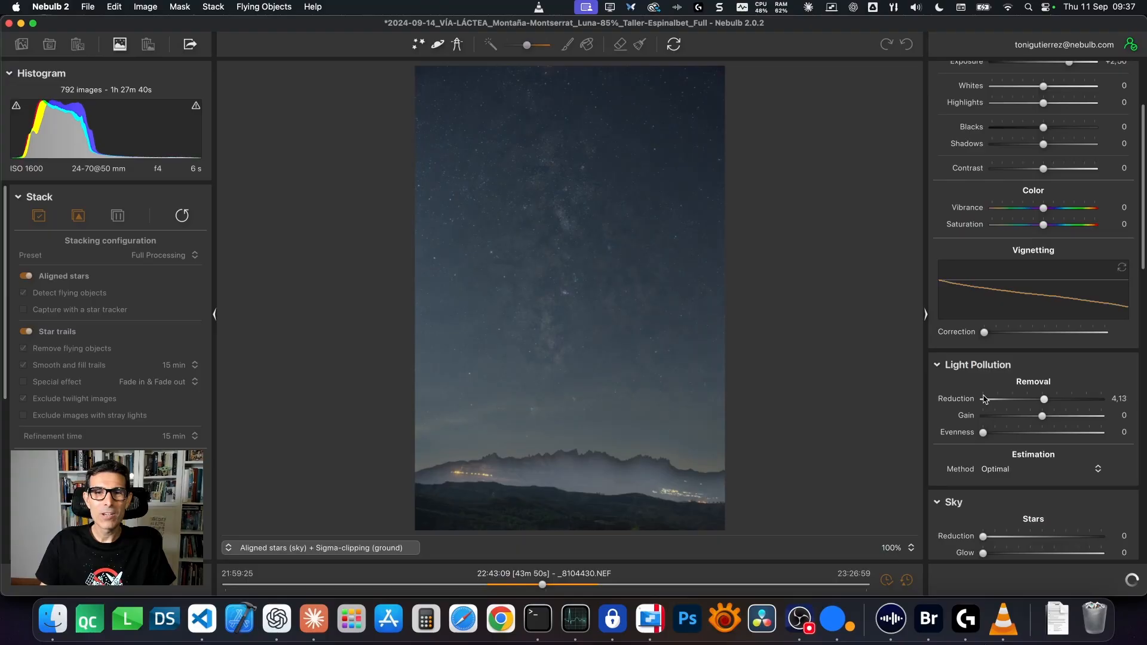
{"action": "scroll", "coordinate": [985, 400], "scroll_direction": "up", "scroll_amount": 9}
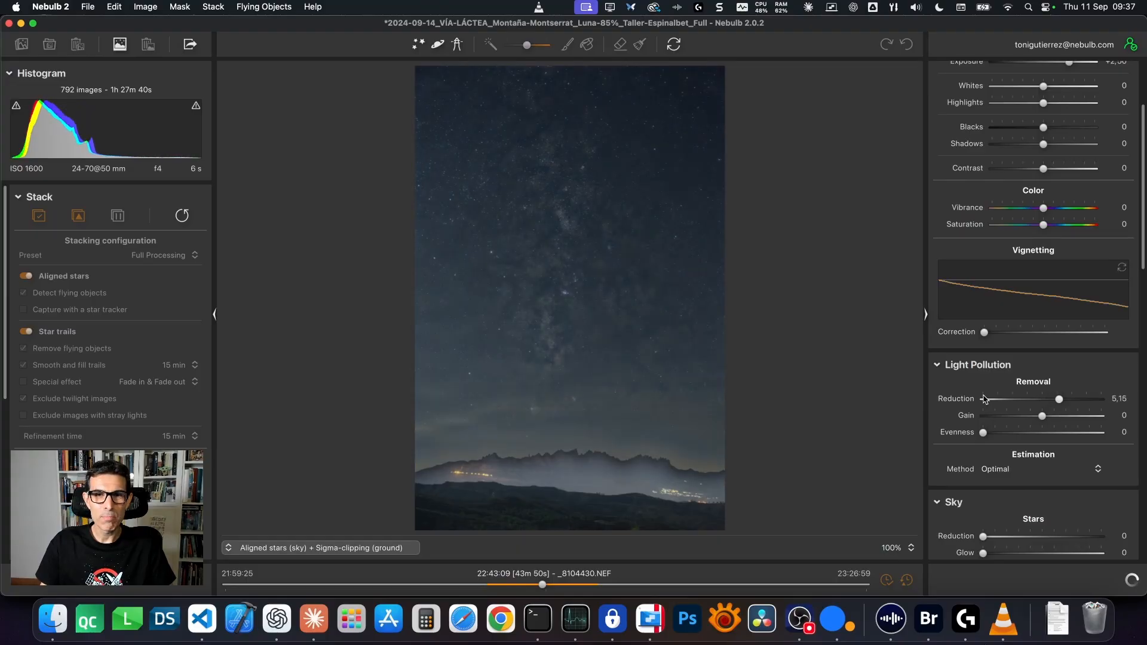
{"action": "scroll", "coordinate": [985, 400], "scroll_direction": "up", "scroll_amount": 2}
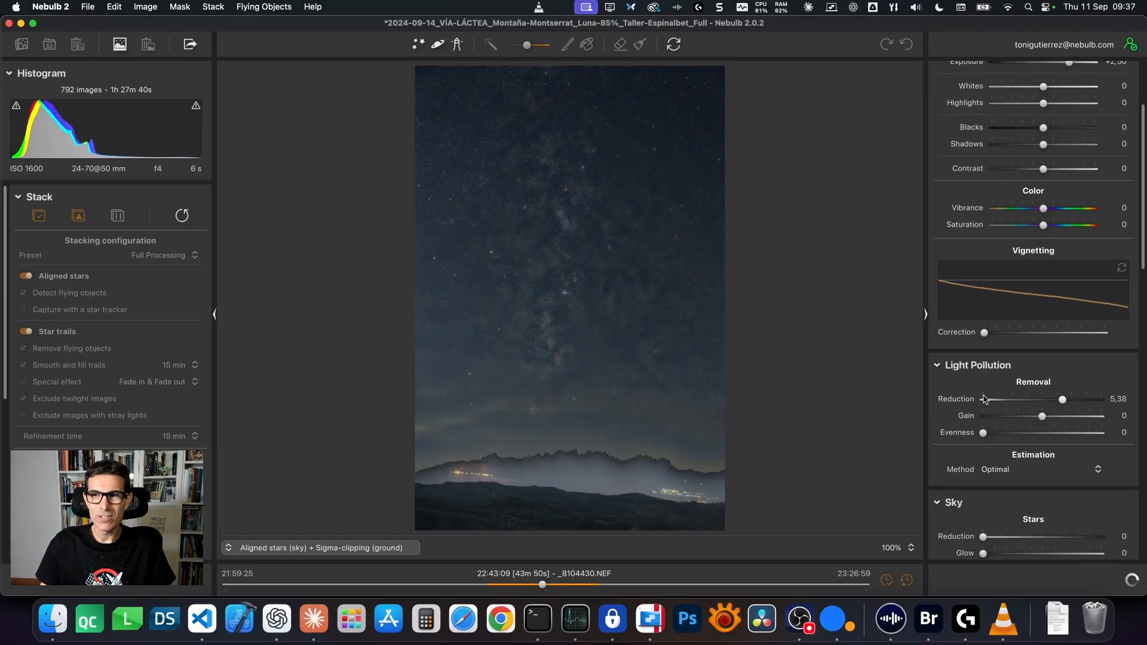
{"action": "scroll", "coordinate": [985, 400], "scroll_direction": "up", "scroll_amount": 5}
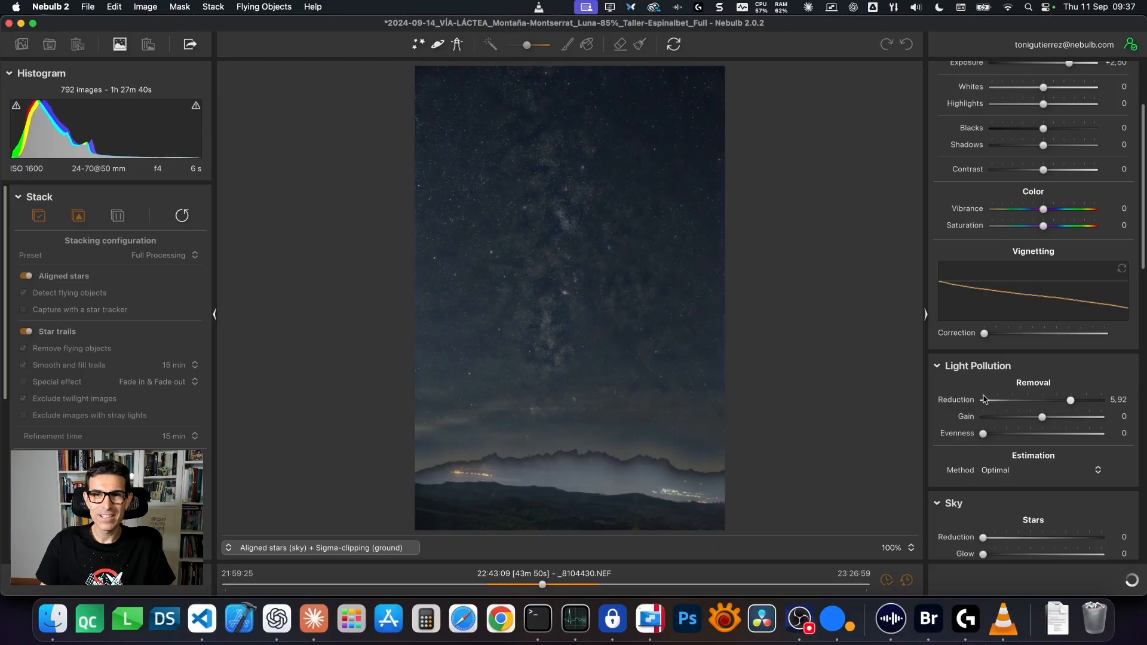
{"action": "scroll", "coordinate": [985, 399], "scroll_direction": "up", "scroll_amount": 2}
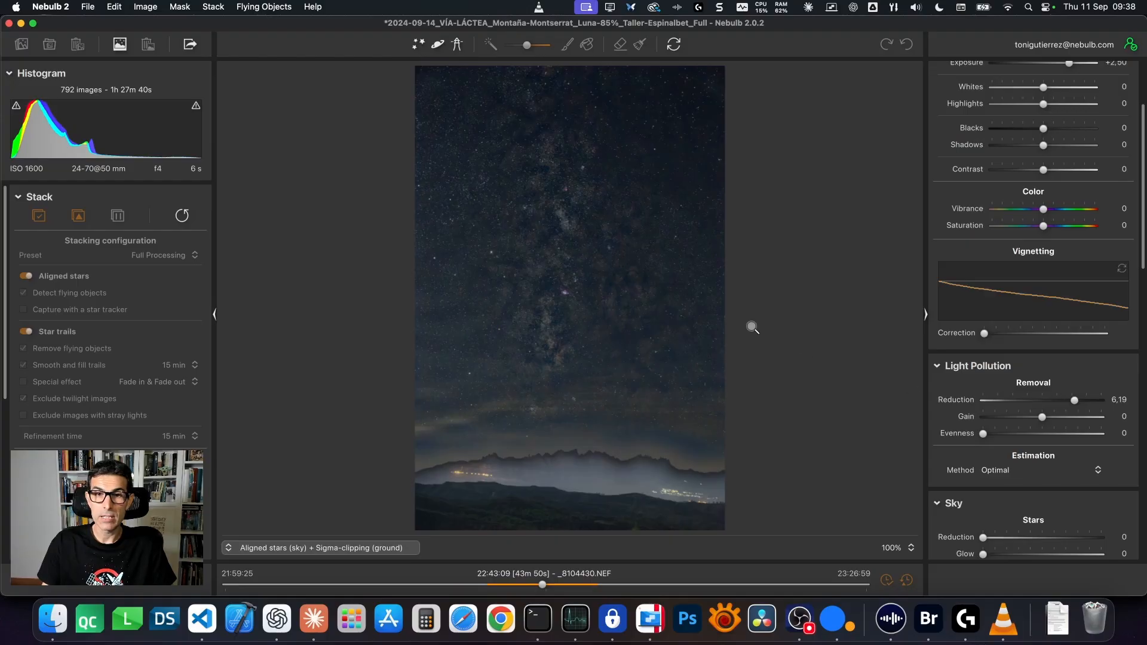
Examine the stars and nebulae of the Milky Way at 100% and set the zoom level to 50%
{"action": "left_click", "coordinate": [553, 289]}
{"action": "left_click_drag", "start_coordinate": [661, 345], "coordinate": [662, 266]}
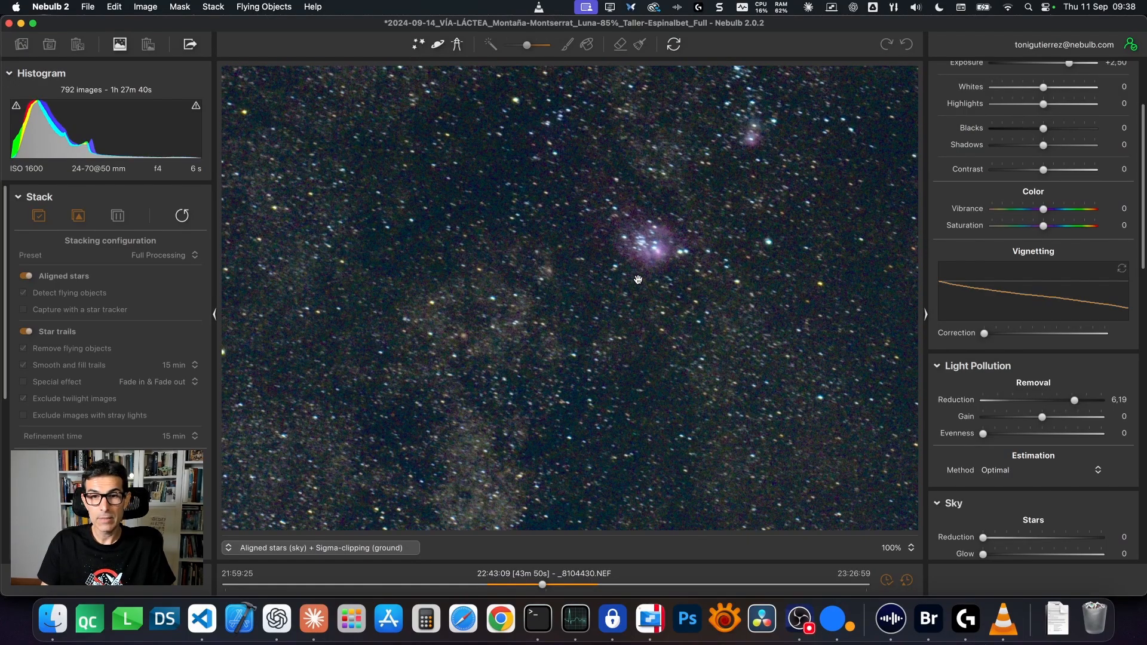
{"action": "left_click_drag", "start_coordinate": [504, 253], "coordinate": [572, 245]}
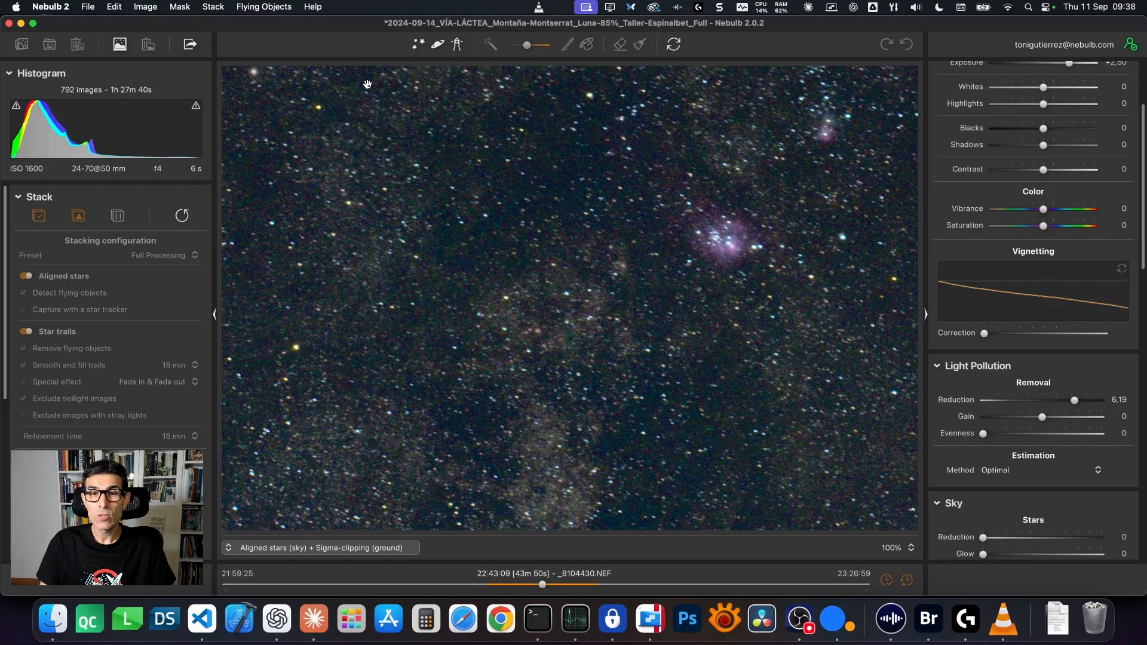
{"action": "left_click", "coordinate": [903, 548]}
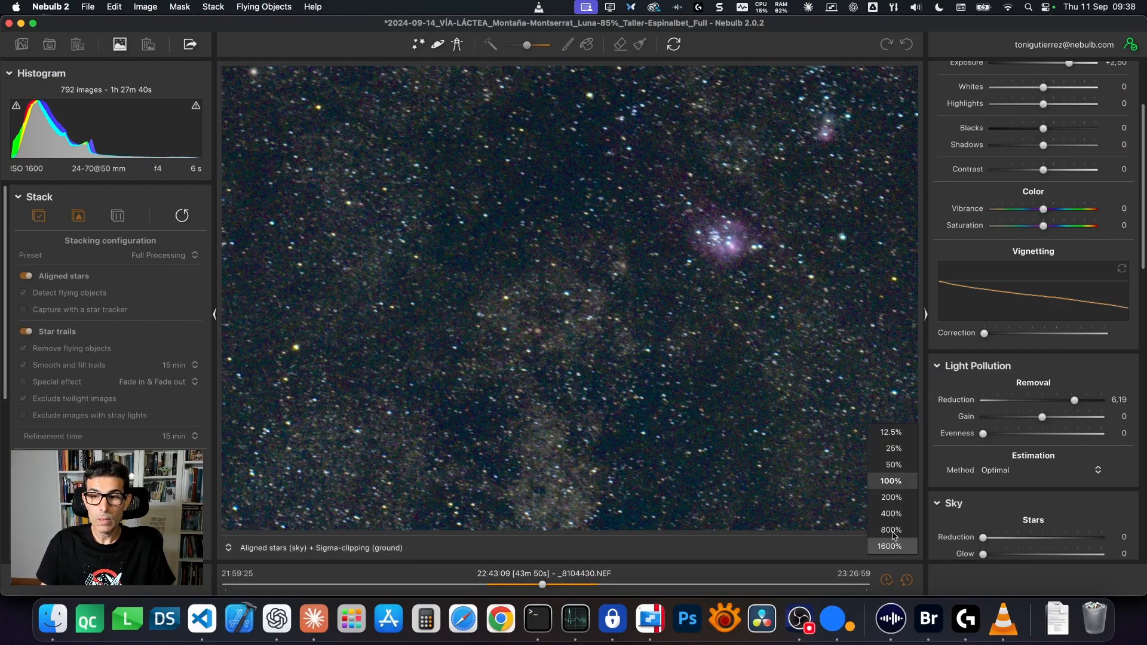
{"action": "left_click", "coordinate": [891, 467]}
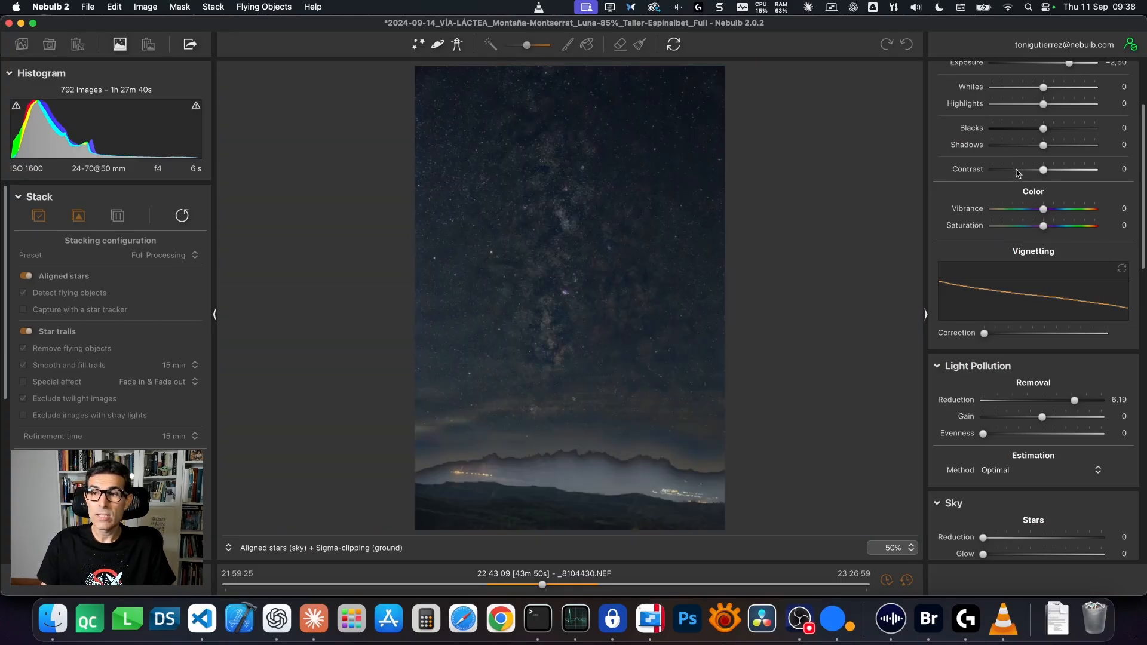
Switch the develop adjustments to the sky only and raise its exposure to +0,65
{"action": "scroll", "coordinate": [1019, 173], "scroll_direction": "up", "scroll_amount": 5}
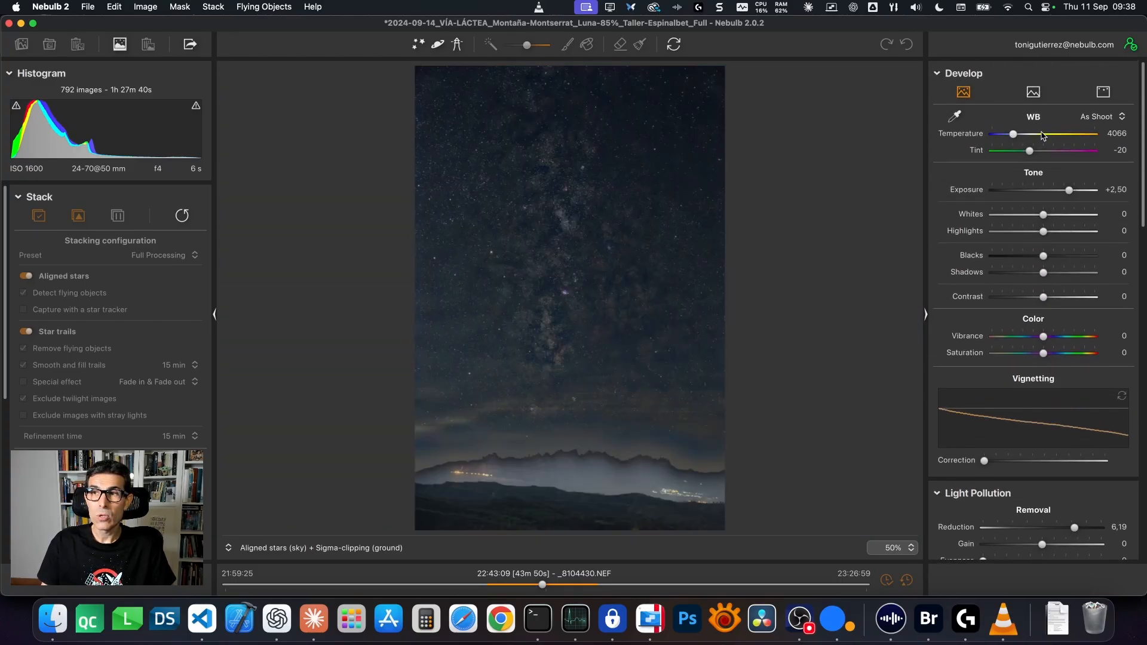
{"action": "left_click", "coordinate": [1103, 92]}
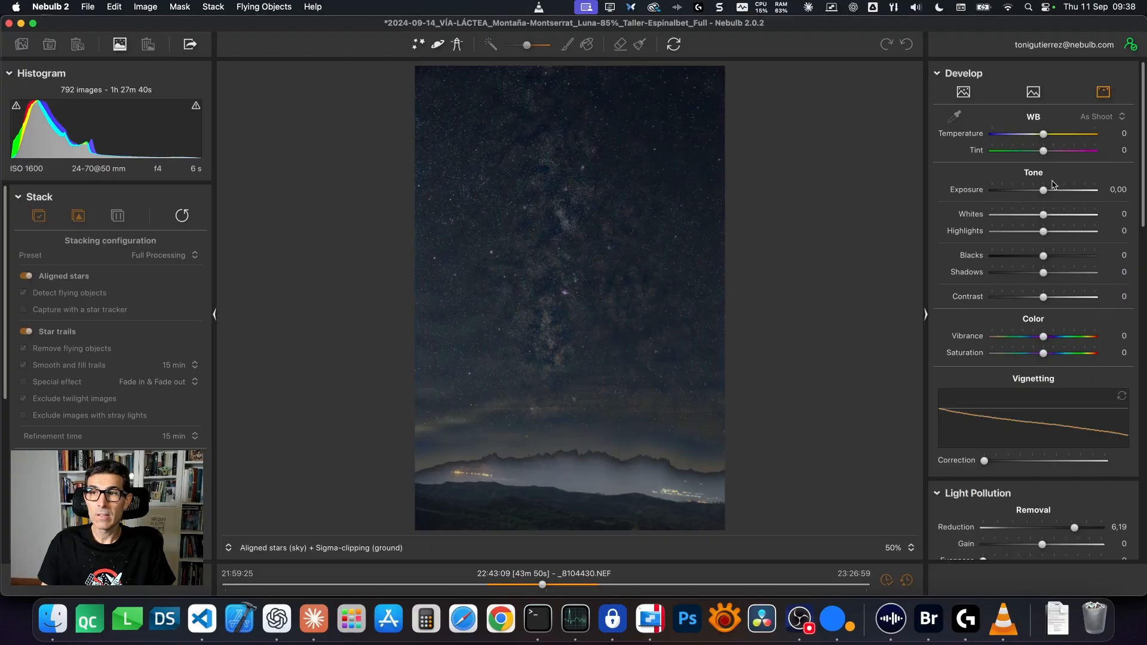
{"action": "left_click_drag", "start_coordinate": [1042, 191], "coordinate": [1050, 194]}
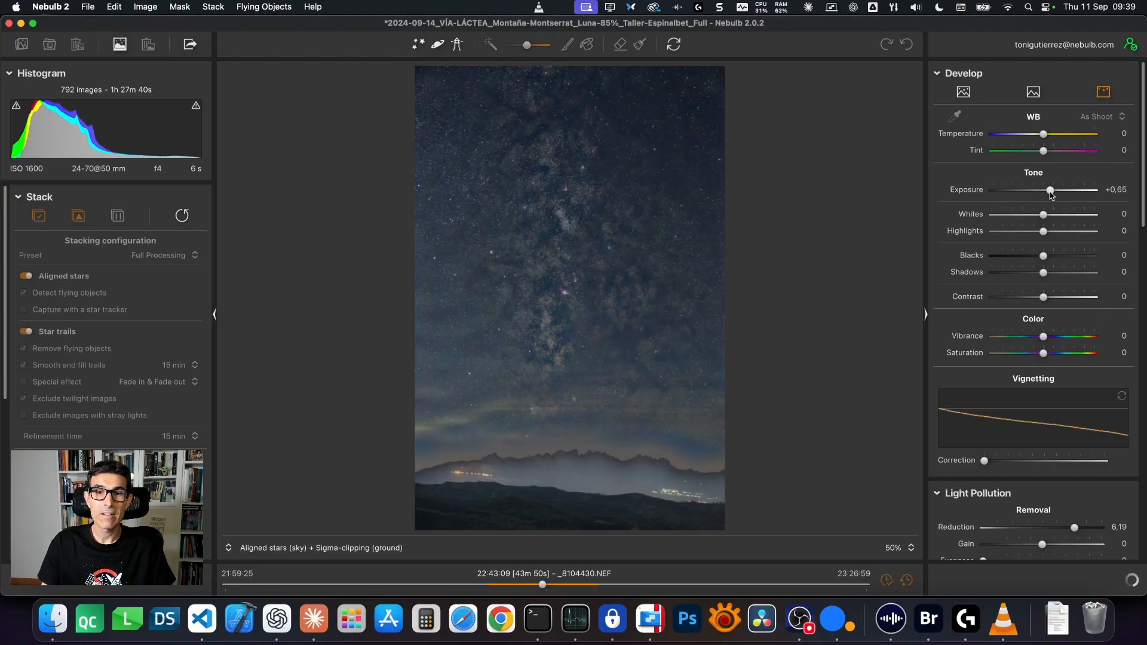
Examine the brightened Milky Way at 50% zoom and return to the full image view
{"action": "left_click", "coordinate": [516, 318]}
{"action": "left_click_drag", "start_coordinate": [685, 293], "coordinate": [514, 302]}
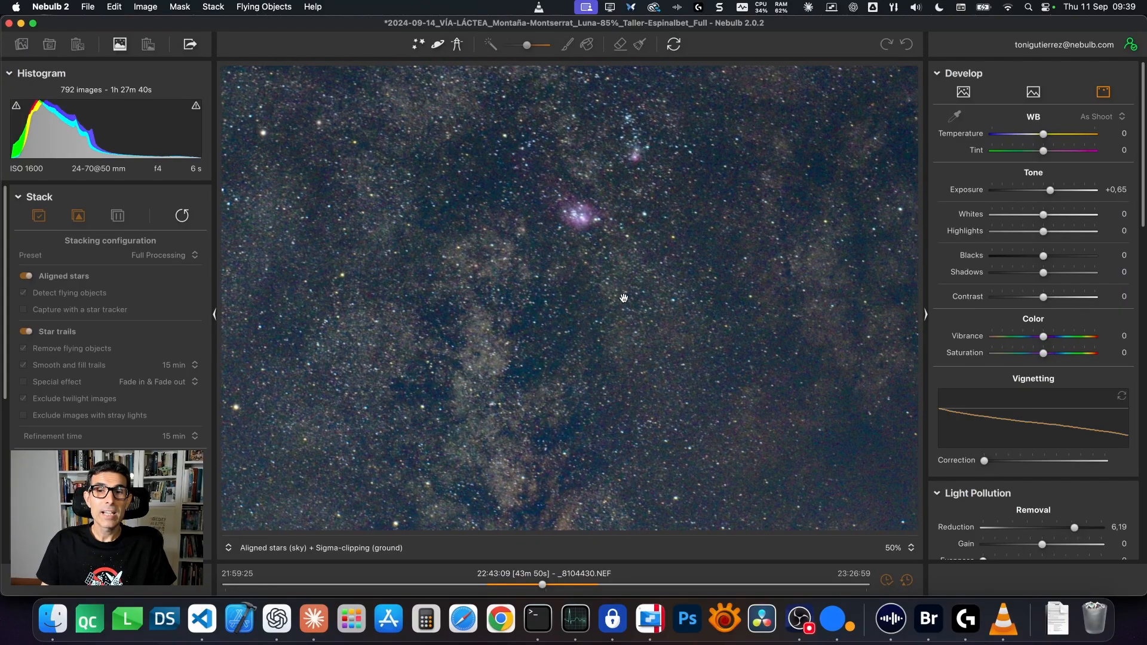
{"action": "left_click", "coordinate": [626, 298]}
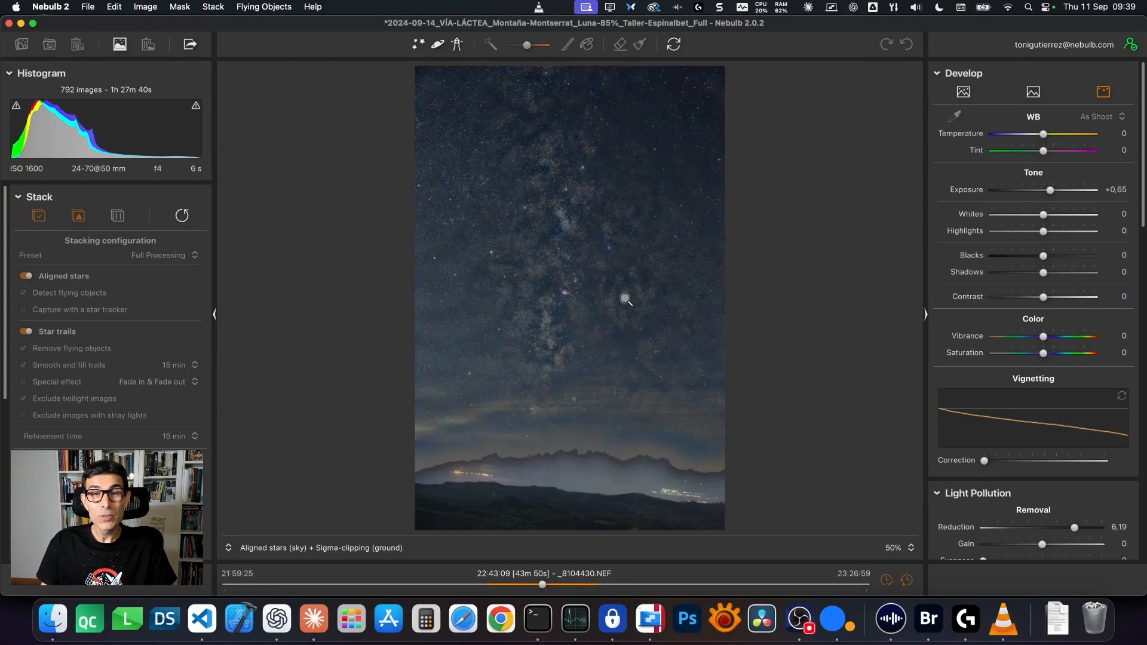
Turn the sky mask editing mode on and off again over the full image
{"action": "left_click", "coordinate": [438, 47]}
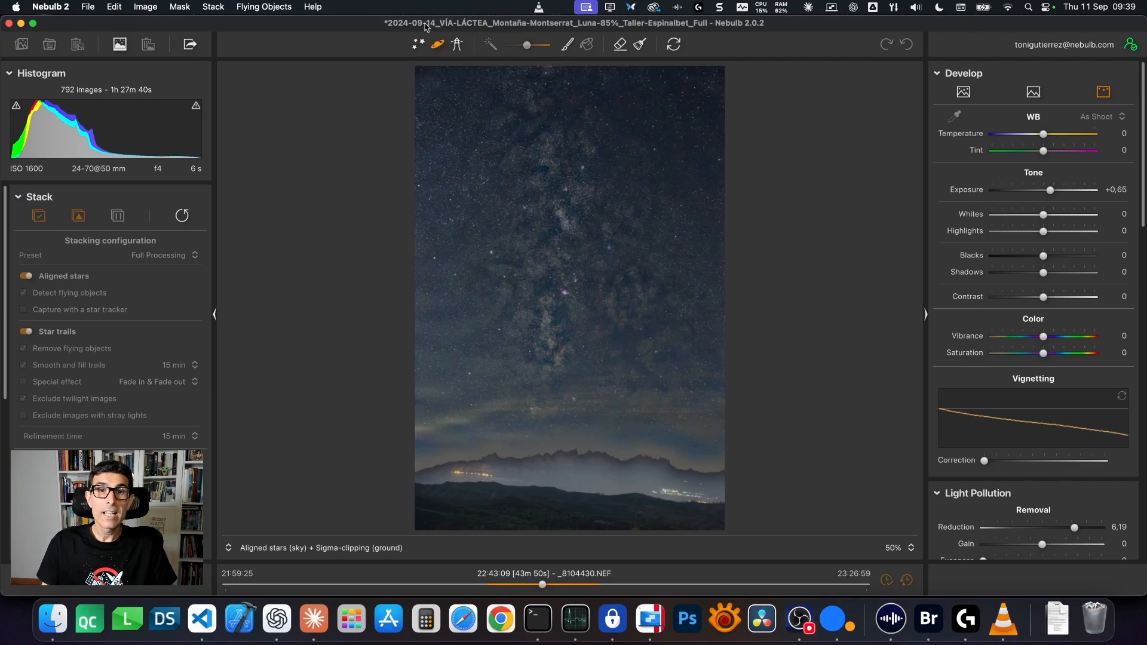
{"action": "left_click", "coordinate": [438, 45]}
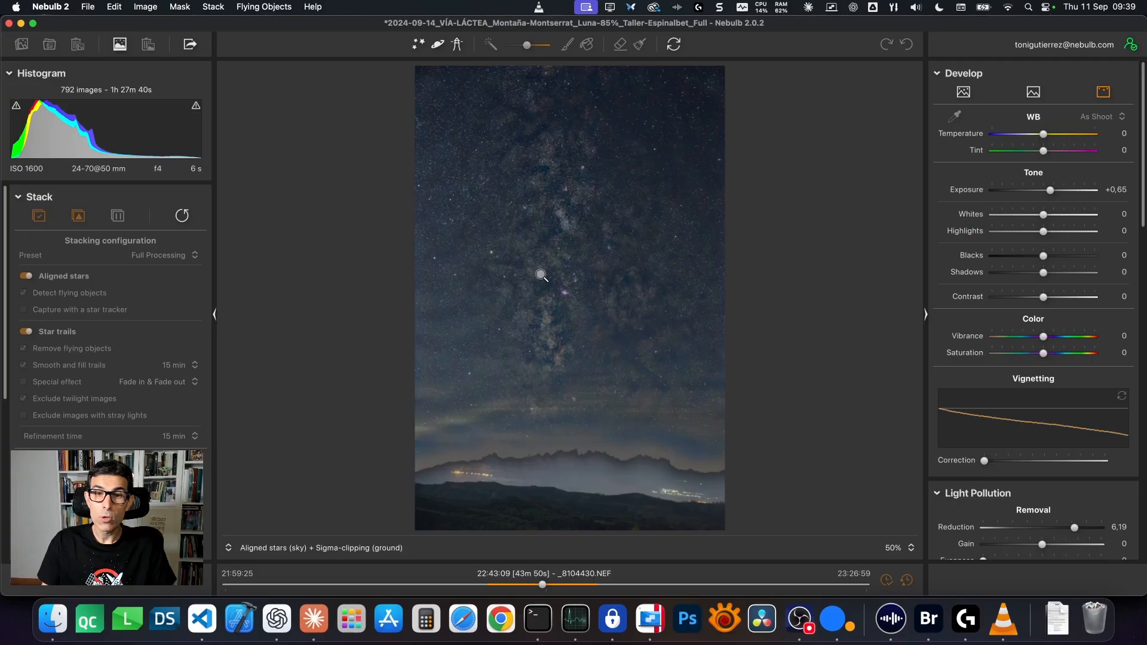
Paint a celestial object mask over the bright bands of the Milky Way and update the image with it
{"action": "left_click", "coordinate": [437, 45]}
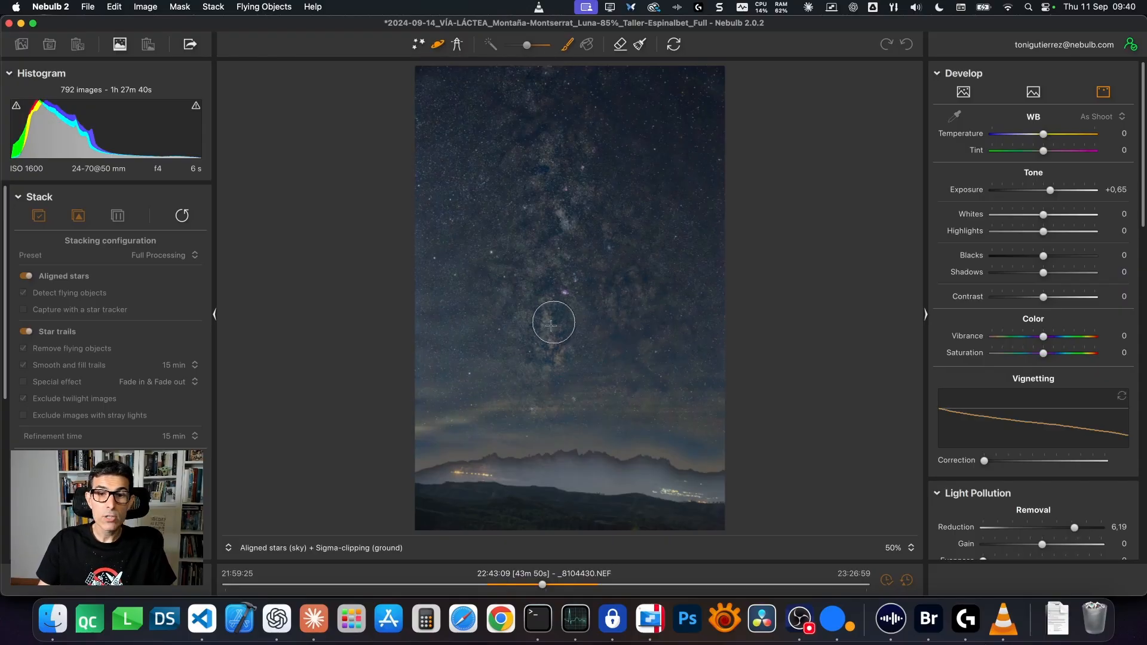
{"action": "mouse_move", "coordinate": [544, 343]}
{"action": "left_mouse_down"}
{"action": "mouse_move", "coordinate": [528, 237]}
{"action": "mouse_move", "coordinate": [591, 237]}
{"action": "mouse_move", "coordinate": [635, 333]}
{"action": "left_mouse_up"}
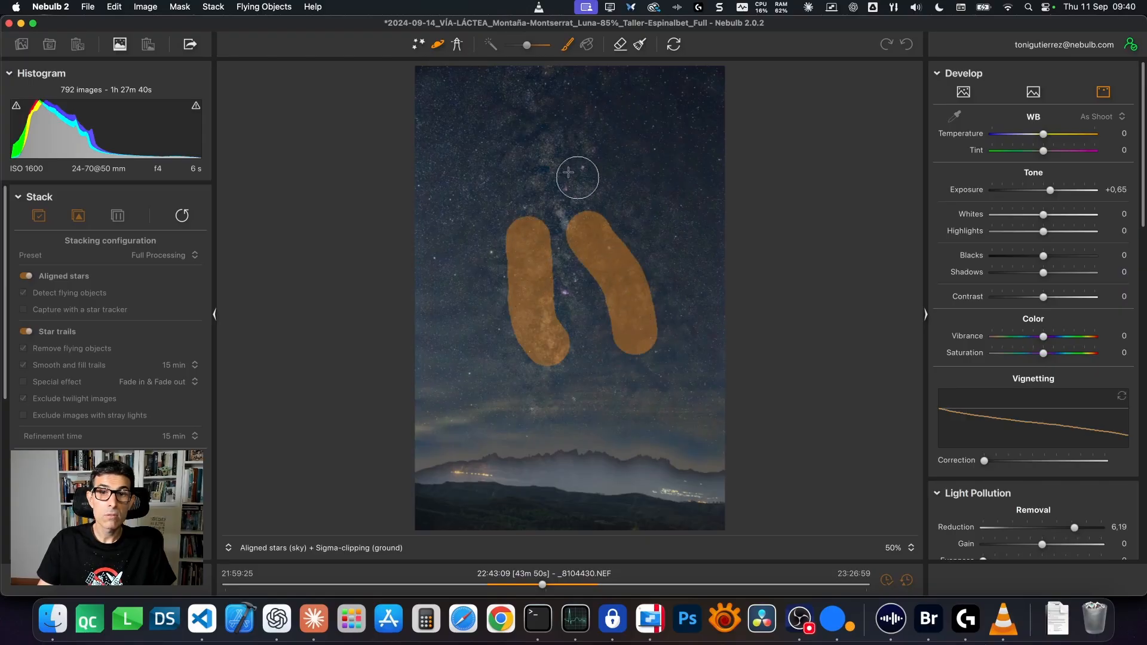
{"action": "left_click_drag", "start_coordinate": [541, 144], "coordinate": [534, 101]}
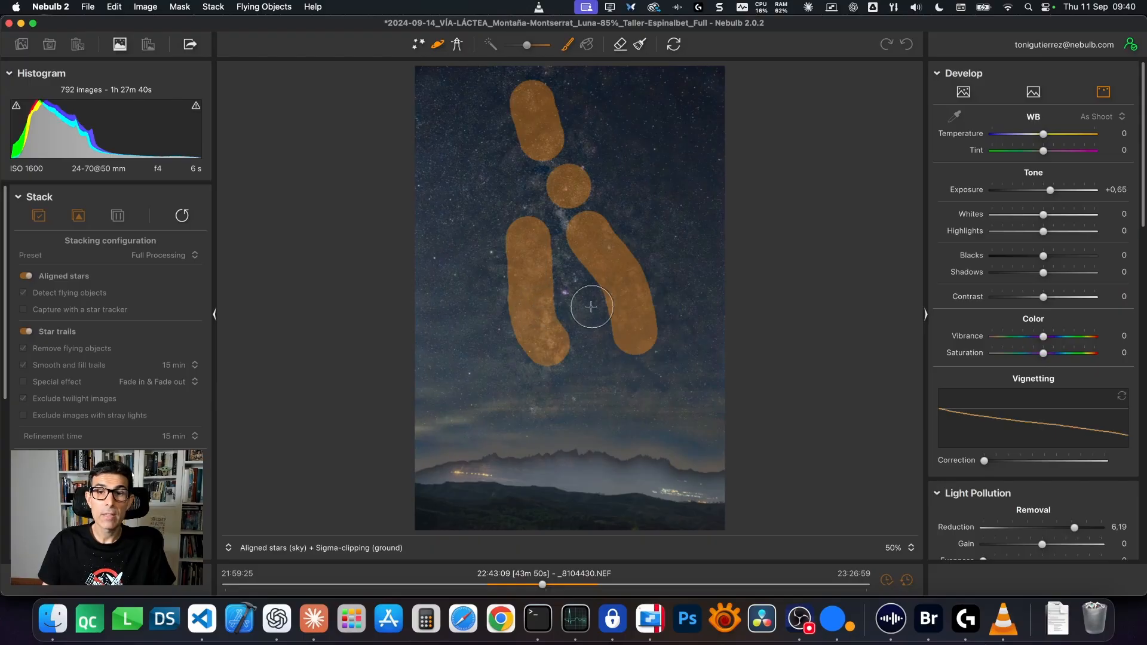
{"action": "left_click", "coordinate": [674, 46]}
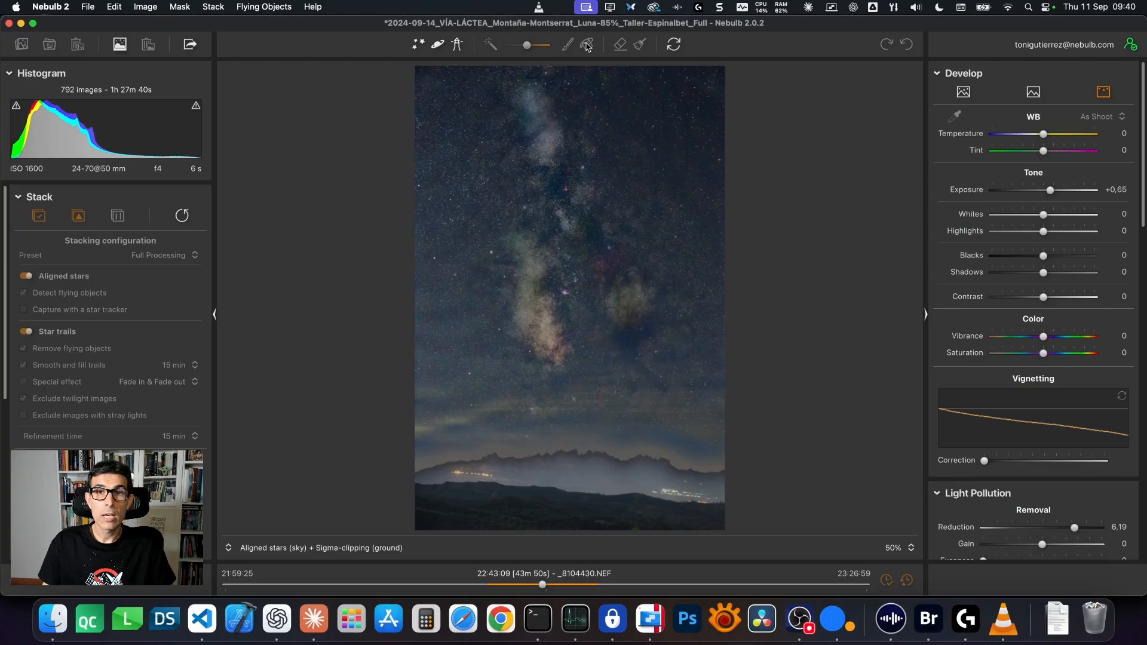
Completely remove the painted celestial object mask from the Milky Way and update the image
{"action": "left_click", "coordinate": [449, 46]}
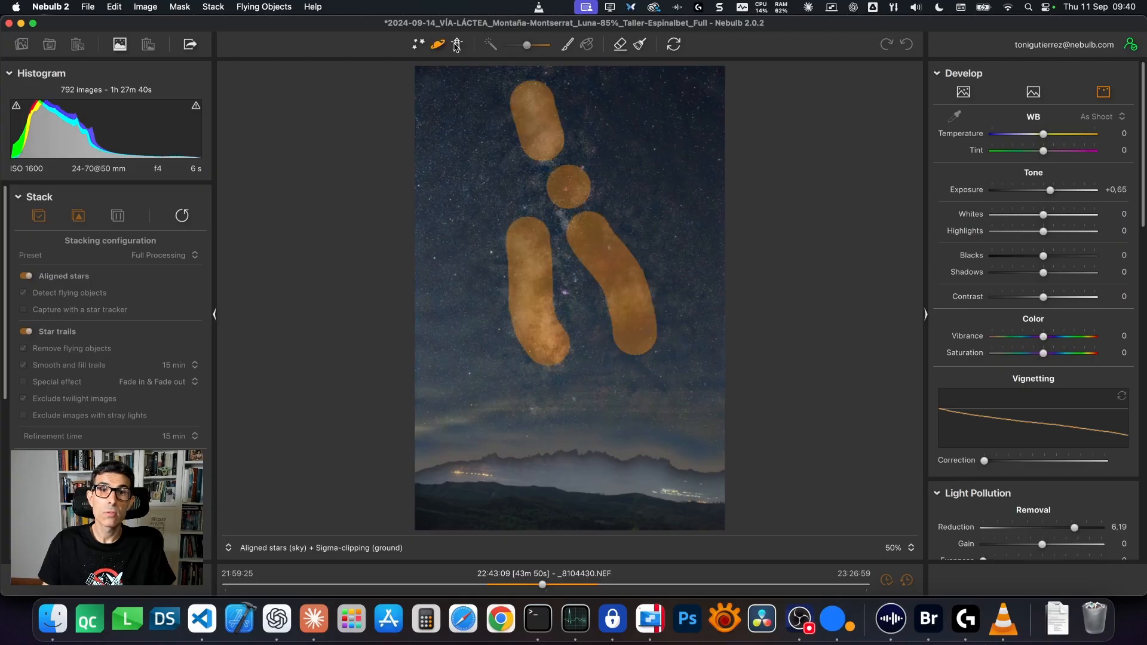
{"action": "left_click", "coordinate": [638, 46]}
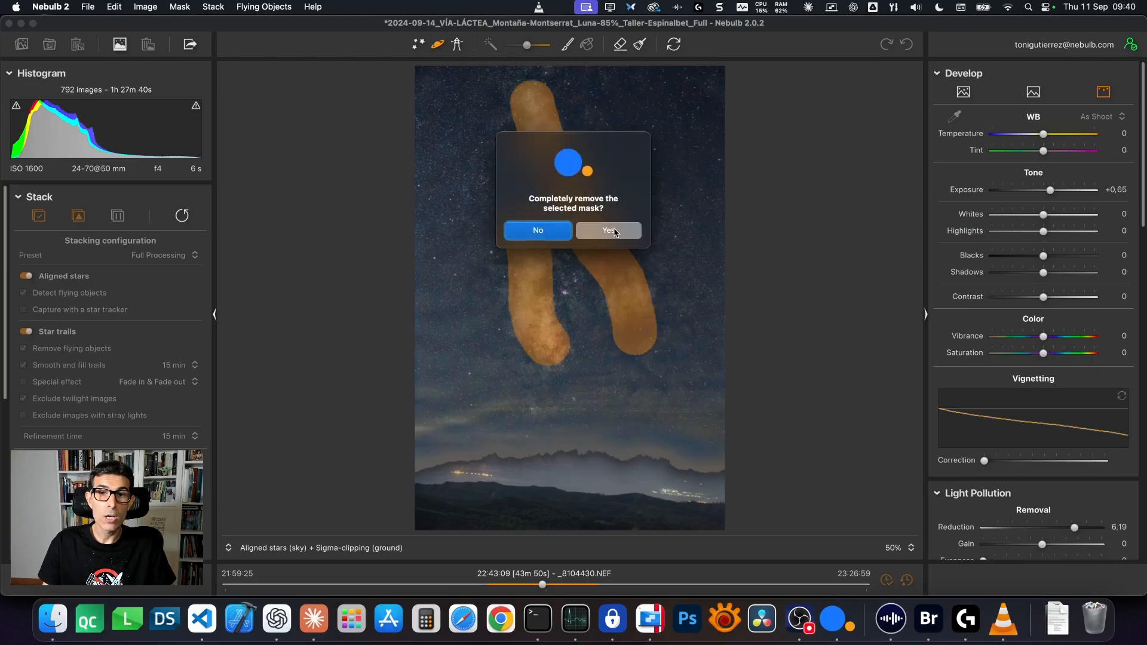
{"action": "left_click", "coordinate": [609, 231]}
{"action": "left_click", "coordinate": [677, 45]}
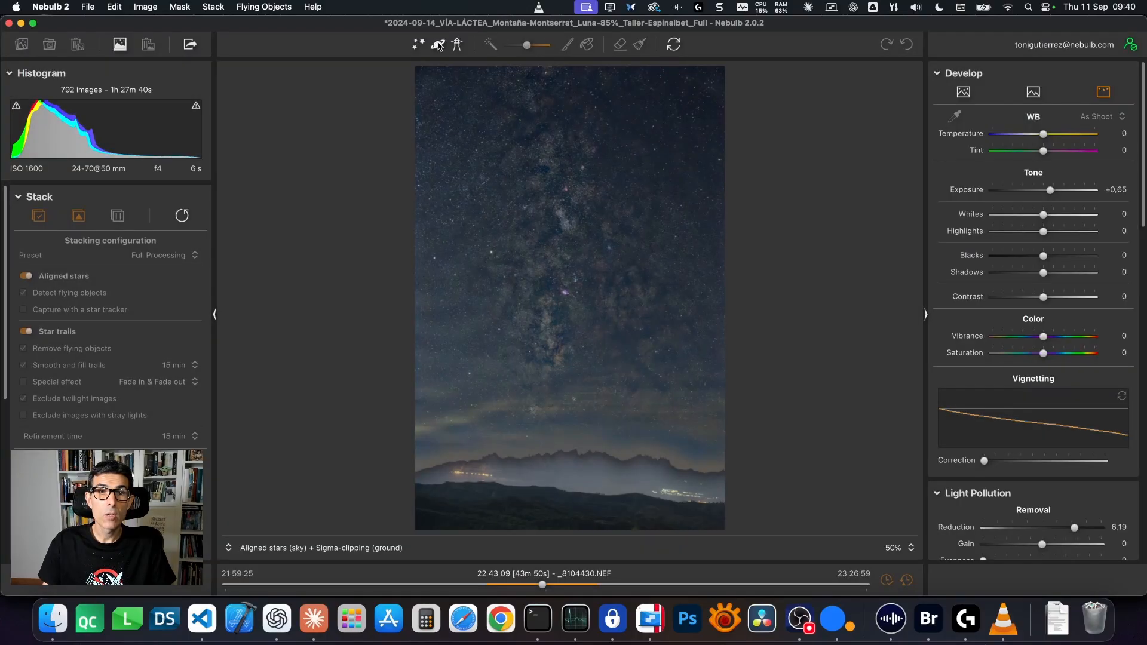
Repaint the celestial object mask as three narrower strokes along the Milky Way's bright bands and update the image
{"action": "left_click", "coordinate": [439, 46]}
{"action": "left_click", "coordinate": [566, 48]}
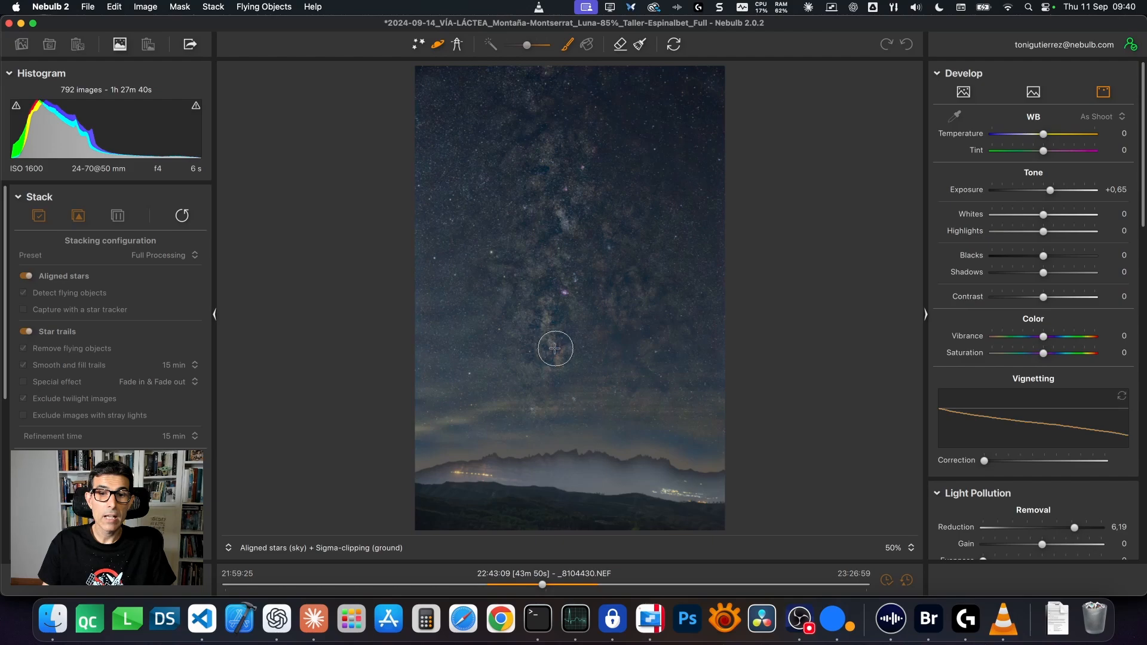
{"action": "mouse_move", "coordinate": [555, 346]}
{"action": "left_mouse_down"}
{"action": "mouse_move", "coordinate": [527, 287]}
{"action": "mouse_move", "coordinate": [530, 302]}
{"action": "left_mouse_up"}
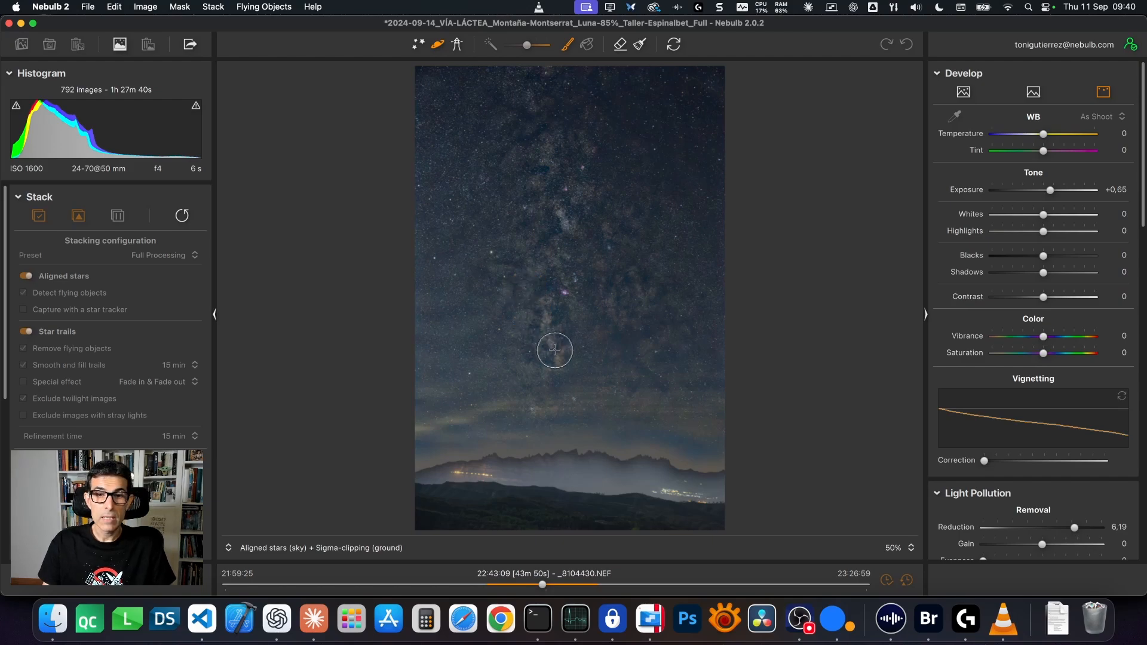
{"action": "mouse_move", "coordinate": [556, 351]}
{"action": "left_mouse_down"}
{"action": "mouse_move", "coordinate": [520, 254]}
{"action": "mouse_move", "coordinate": [540, 315]}
{"action": "left_mouse_up"}
{"action": "left_click_drag", "start_coordinate": [610, 316], "coordinate": [574, 233]}
{"action": "left_click_drag", "start_coordinate": [547, 188], "coordinate": [546, 154]}
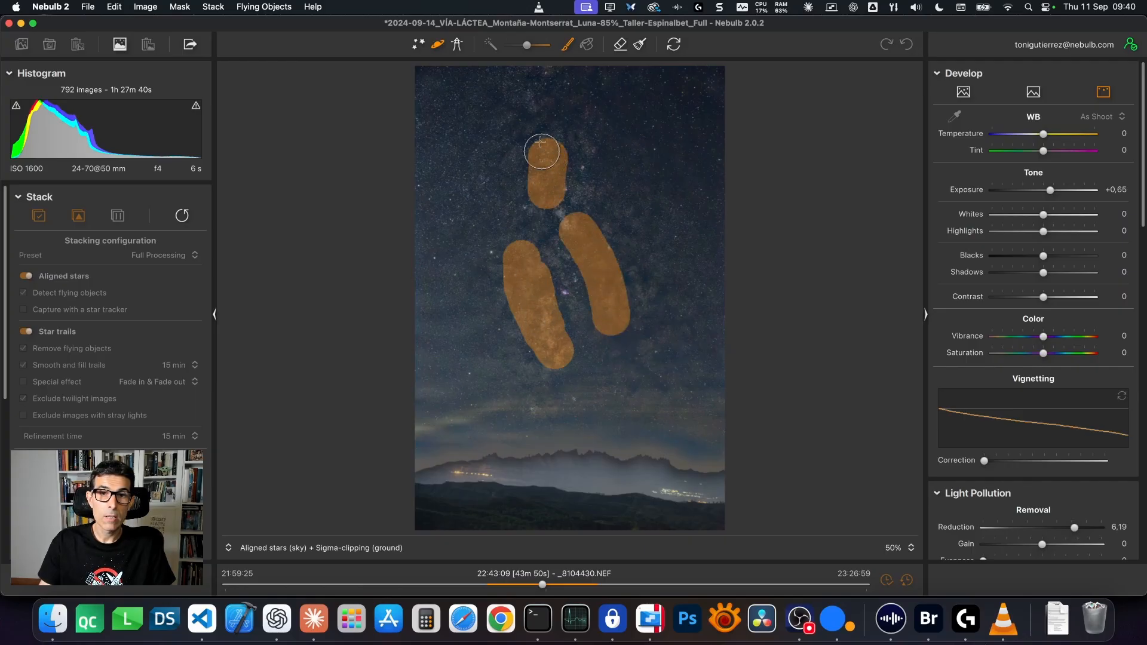
{"action": "left_click", "coordinate": [673, 44]}
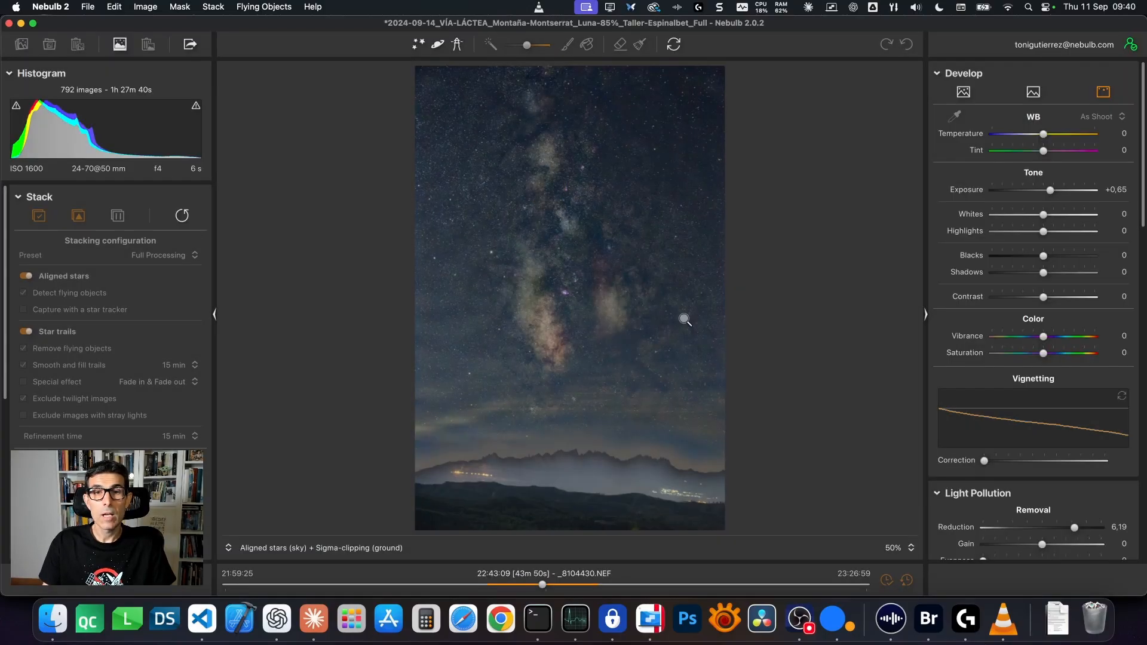
Examine the nebulae and bright bands of the Milky Way at 50% zoom
{"action": "left_click", "coordinate": [541, 319]}
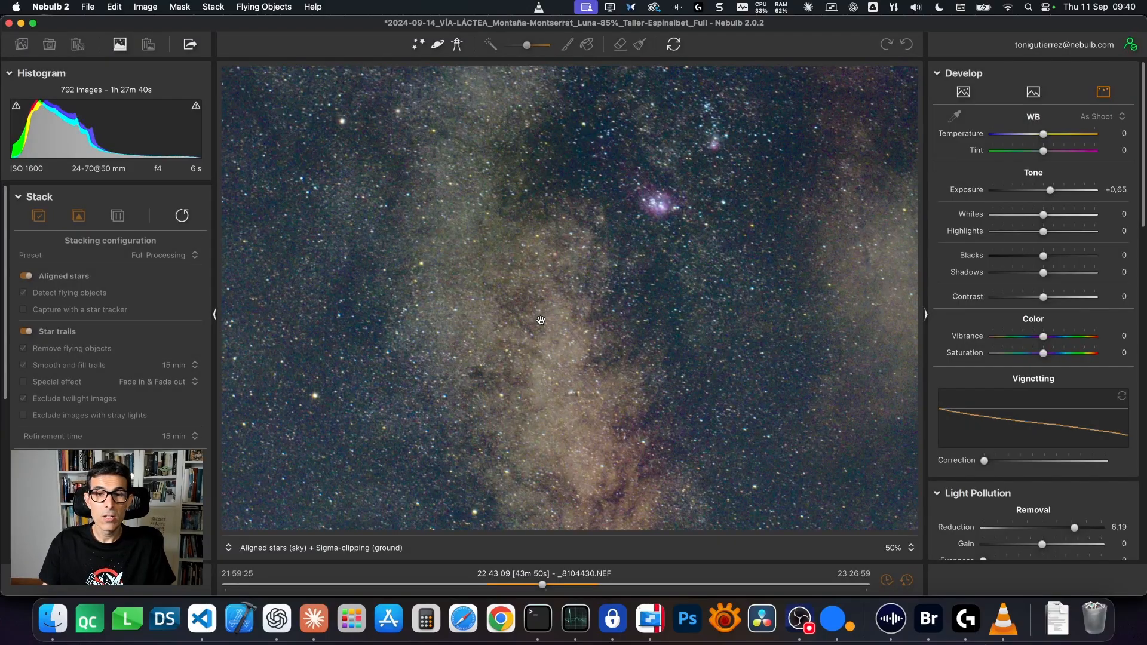
{"action": "scroll", "coordinate": [632, 364], "scroll_direction": "right", "scroll_amount": 5}
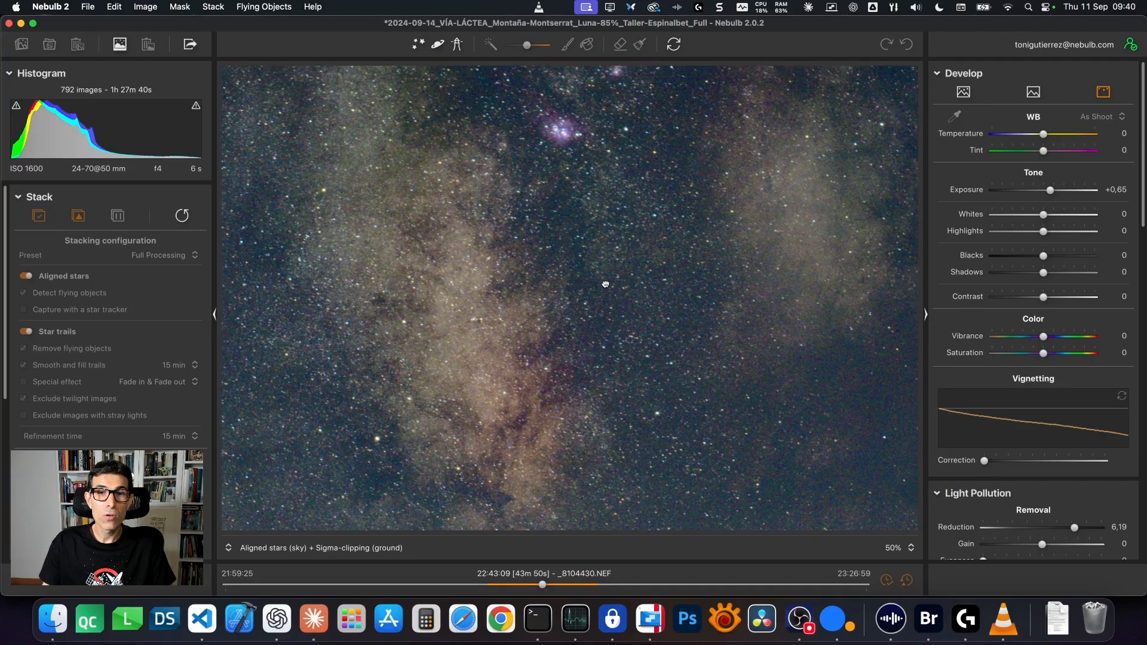
{"action": "scroll", "coordinate": [572, 319], "scroll_direction": "up", "scroll_amount": 5}
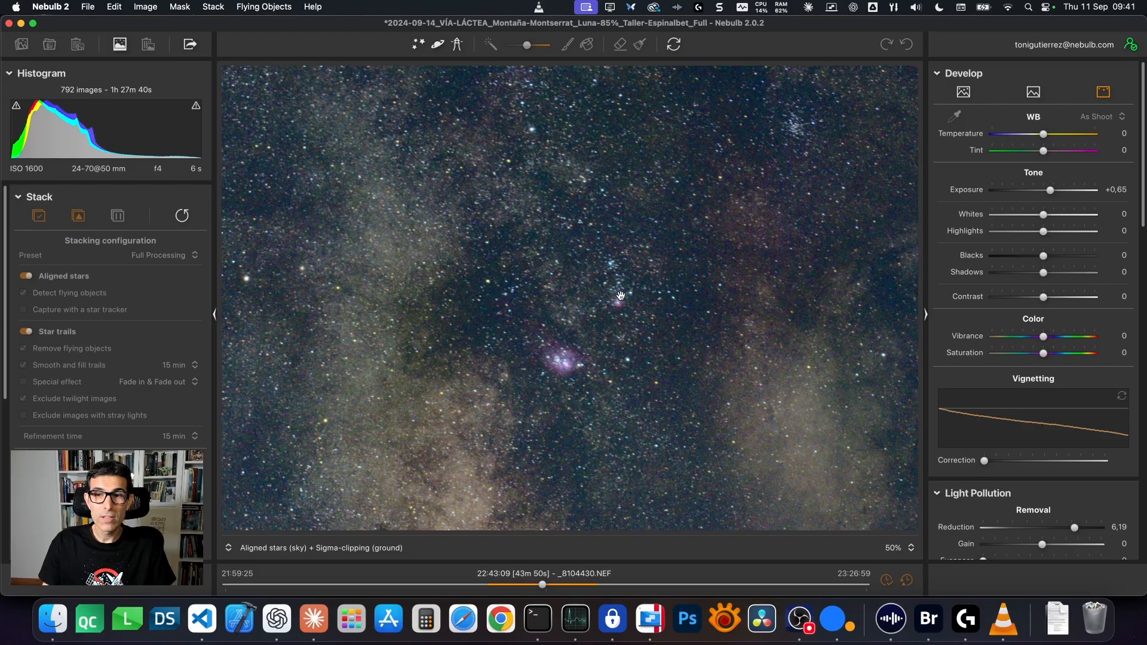
{"action": "scroll", "coordinate": [621, 295], "scroll_direction": "up", "scroll_amount": 5}
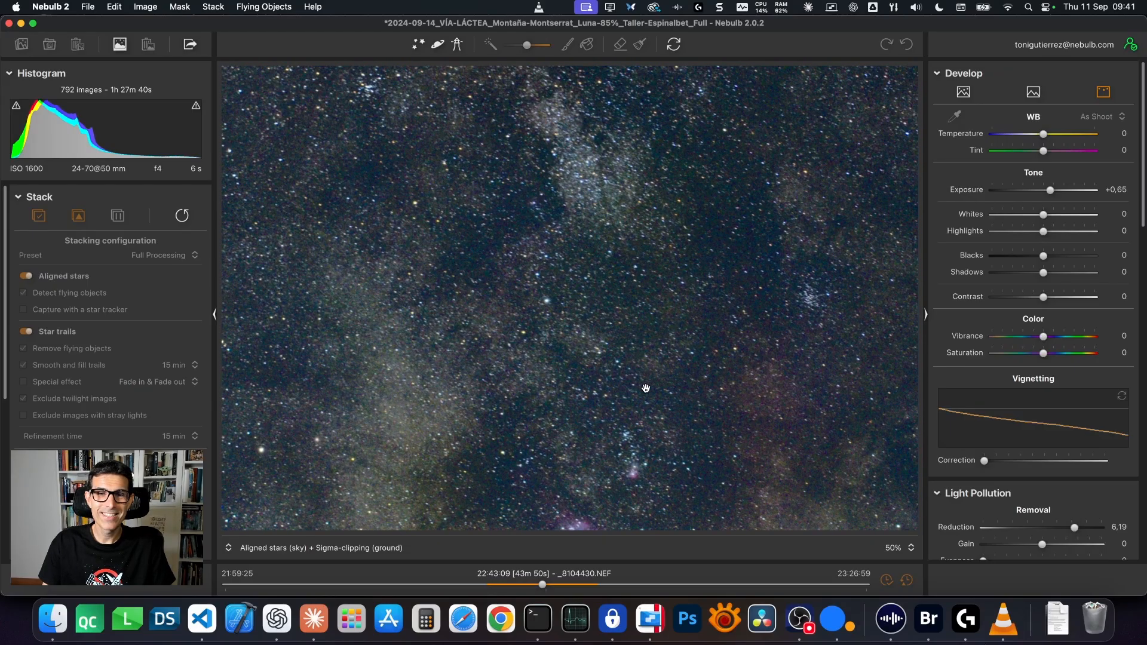
{"action": "scroll", "coordinate": [645, 388], "scroll_direction": "down", "scroll_amount": 5}
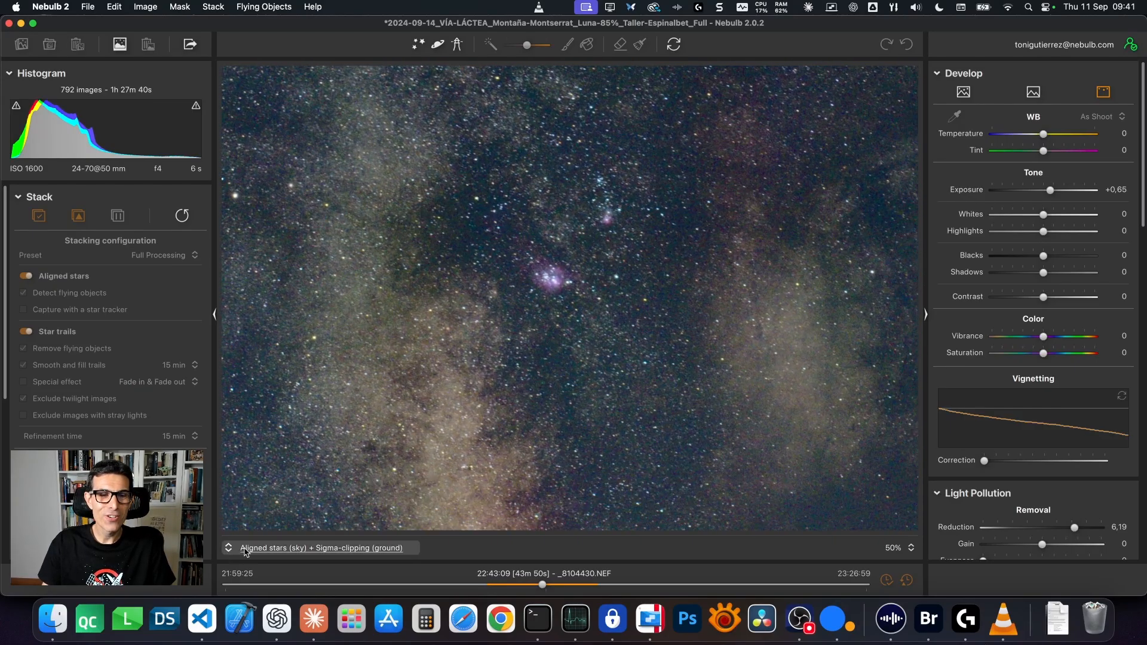
Compare the zoomed Milky Way with the original image, restore Aligned stars (sky) + Sigma-clipping (ground), and return to the full image view
{"action": "left_click", "coordinate": [245, 549]}
{"action": "left_click", "coordinate": [269, 416]}
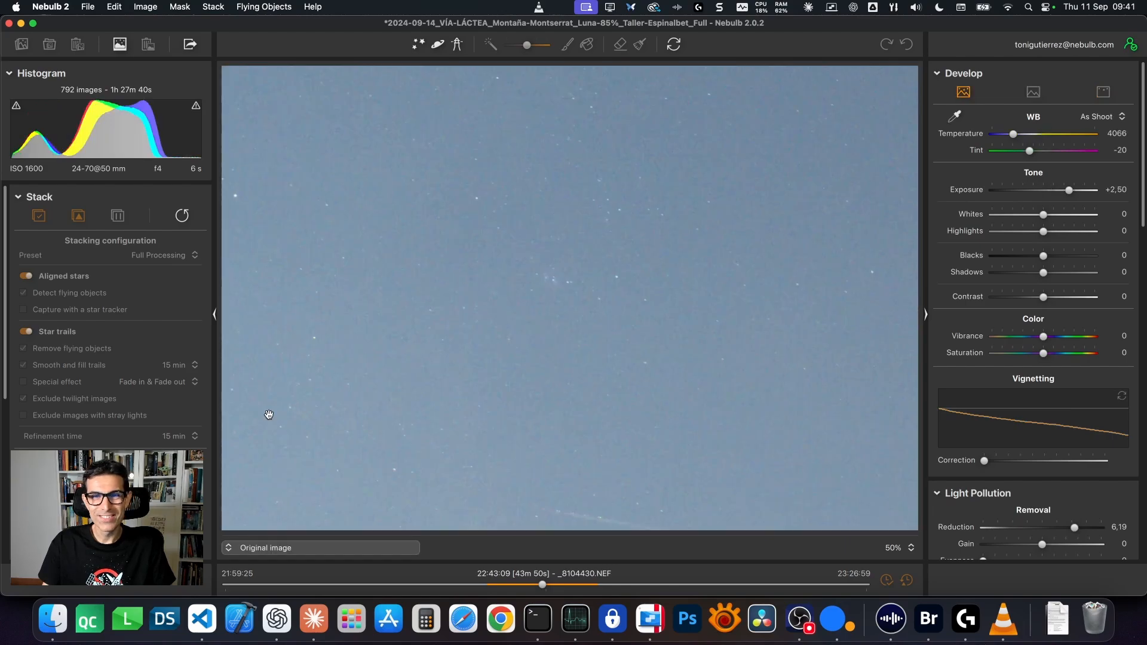
{"action": "left_click", "coordinate": [257, 549]}
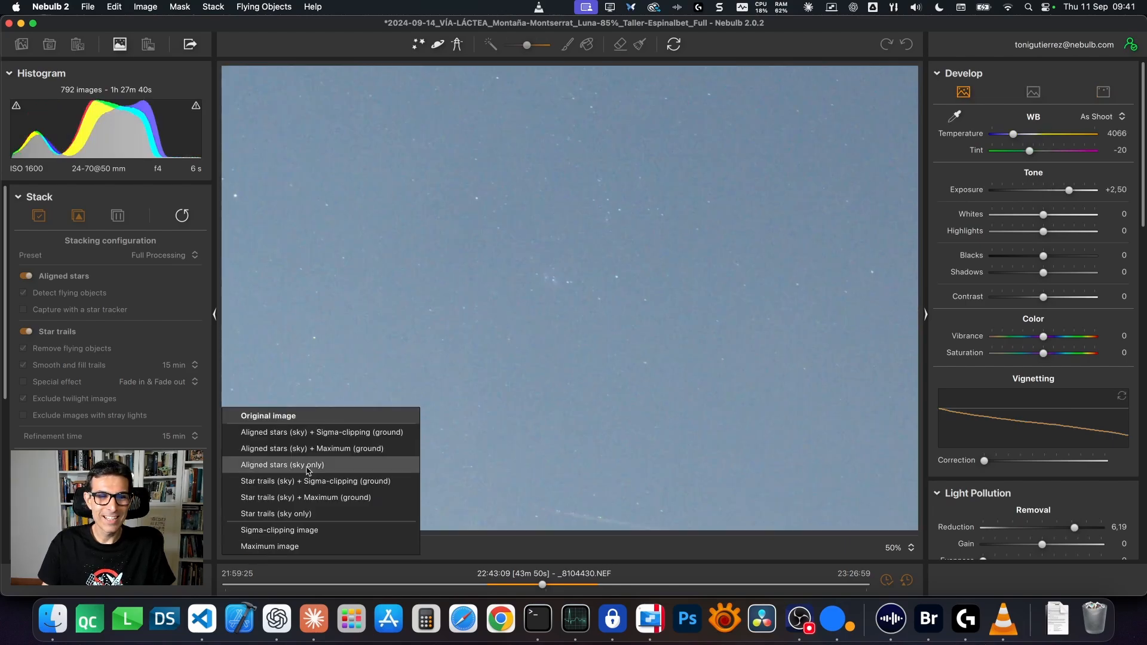
{"action": "left_click", "coordinate": [300, 435]}
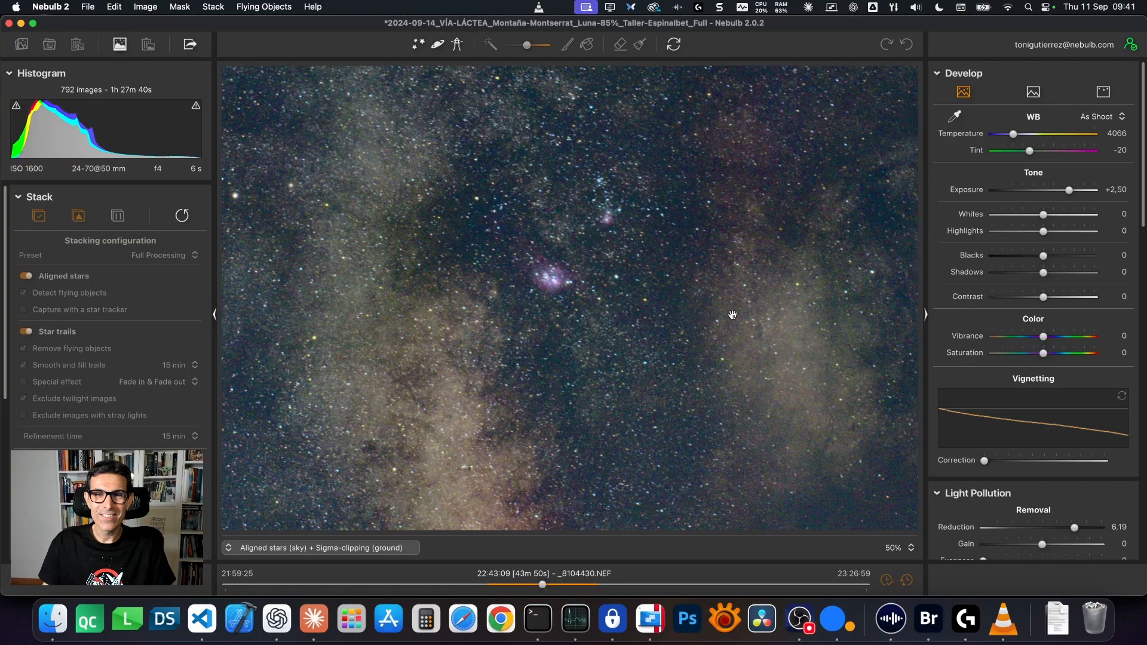
{"action": "left_click_drag", "start_coordinate": [784, 364], "coordinate": [524, 328]}
{"action": "left_click", "coordinate": [412, 341]}
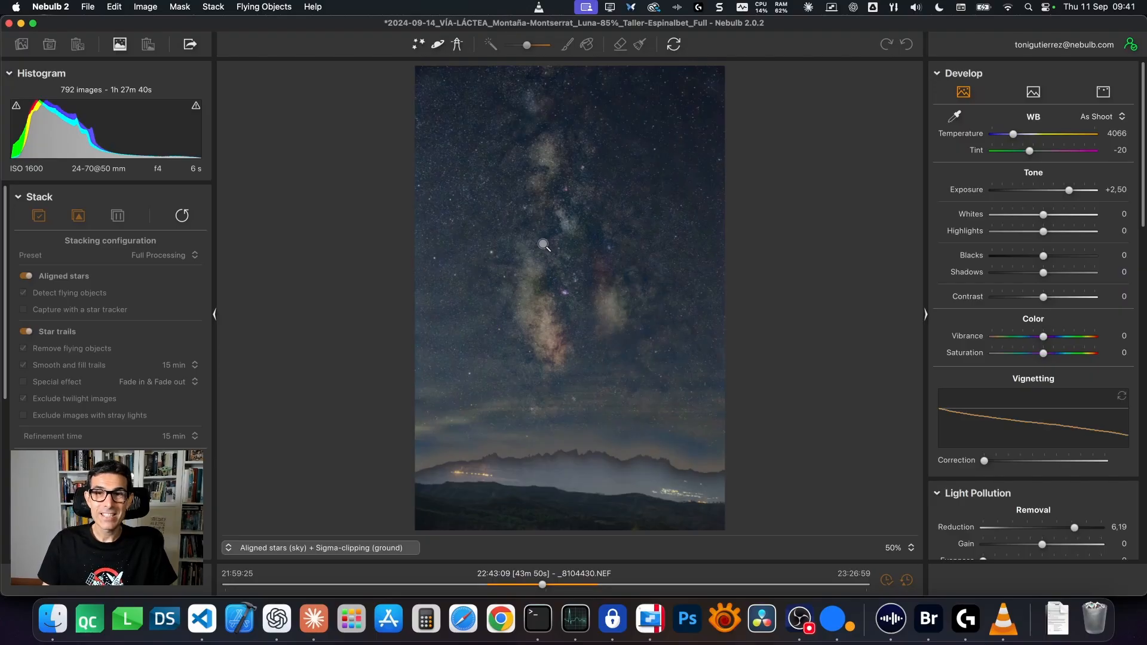
Examine the transition between sky and ground along the mountain ridge at 50% zoom and return to the full image view
{"action": "scroll", "coordinate": [1001, 239], "scroll_direction": "down", "scroll_amount": 5}
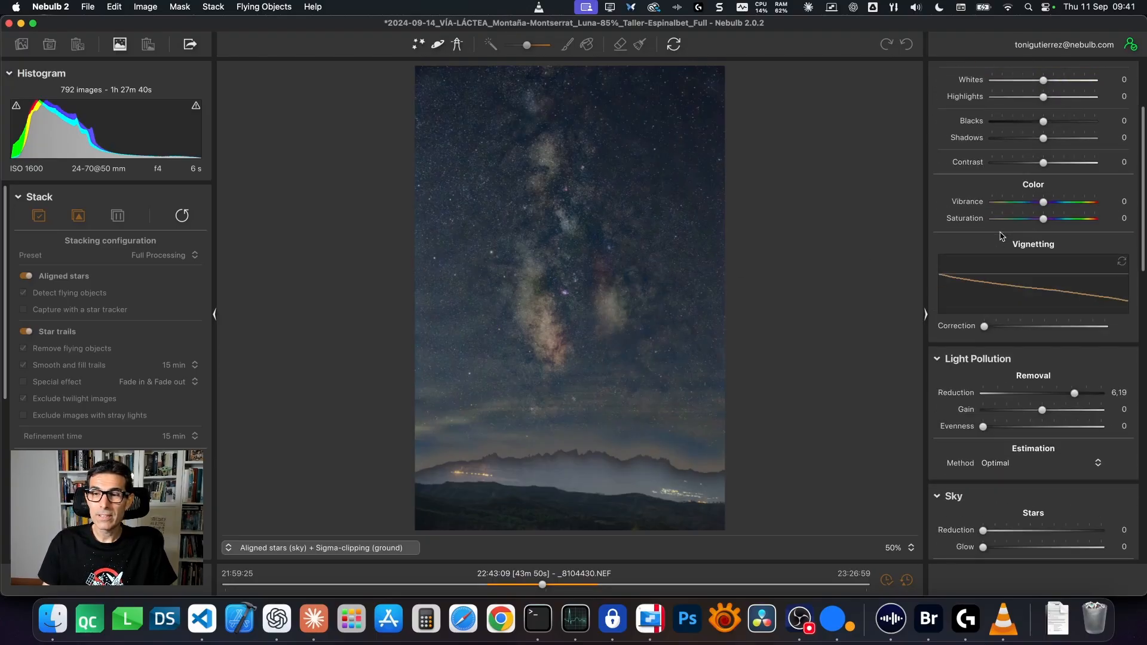
{"action": "scroll", "coordinate": [1001, 236], "scroll_direction": "down", "scroll_amount": 4}
{"action": "left_click_drag", "start_coordinate": [562, 458], "coordinate": [546, 385]}
{"action": "left_click_drag", "start_coordinate": [703, 400], "coordinate": [521, 387]}
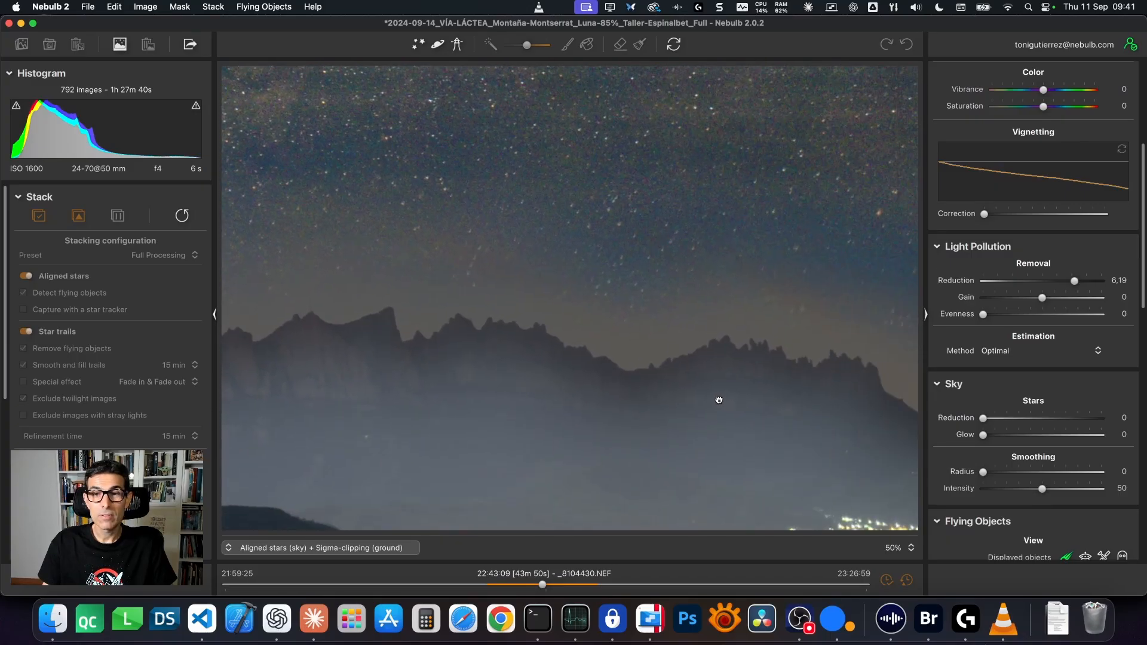
{"action": "left_click_drag", "start_coordinate": [718, 399], "coordinate": [595, 385]}
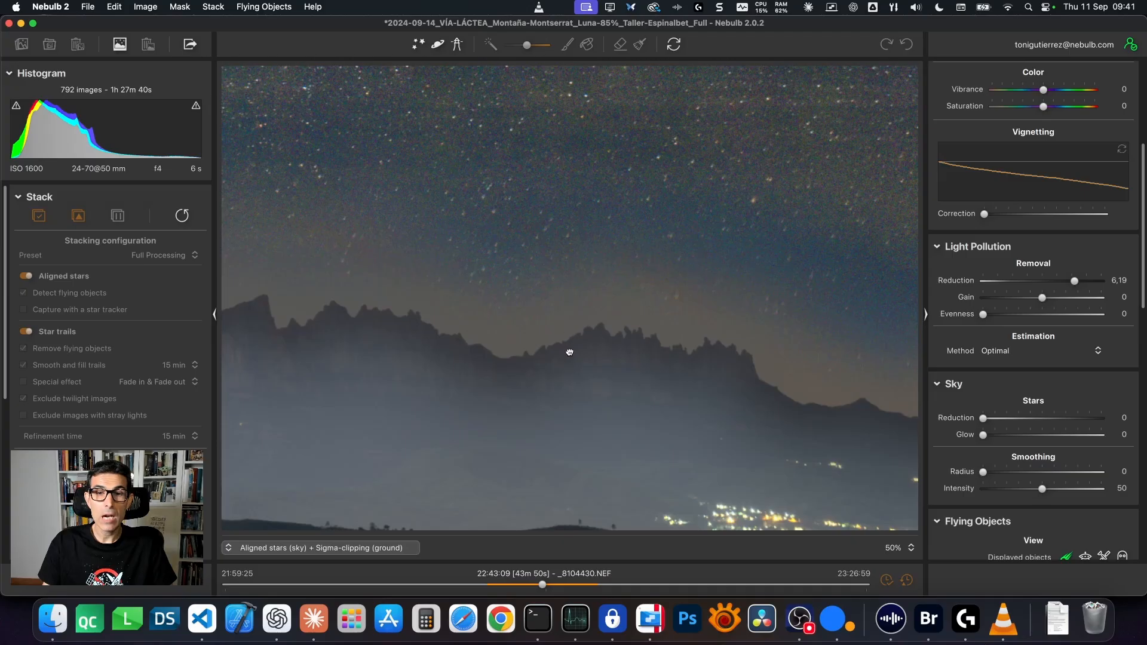
{"action": "left_click_drag", "start_coordinate": [569, 352], "coordinate": [569, 353]}
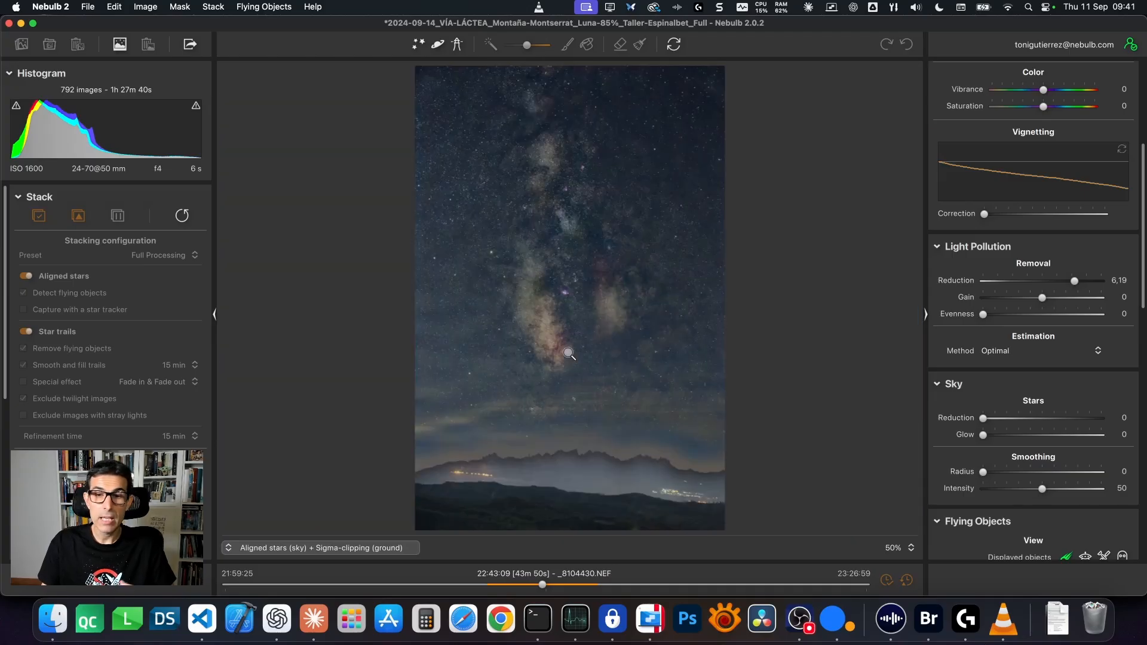
Blend the aligned stars image with a sky transition radius of 100 and hardness of 13, and a ground transition radius of 73
{"action": "scroll", "coordinate": [1104, 311], "scroll_direction": "down", "scroll_amount": 2}
{"action": "scroll", "coordinate": [1104, 312], "scroll_direction": "down", "scroll_amount": 15}
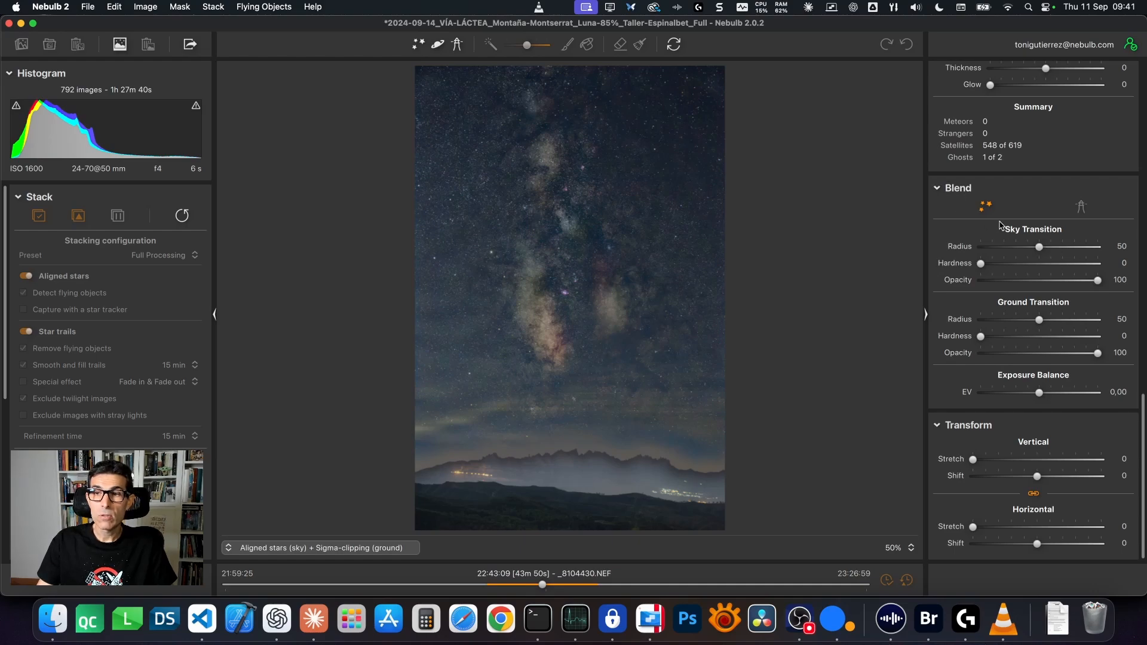
{"action": "left_click_drag", "start_coordinate": [1040, 248], "coordinate": [1102, 249]}
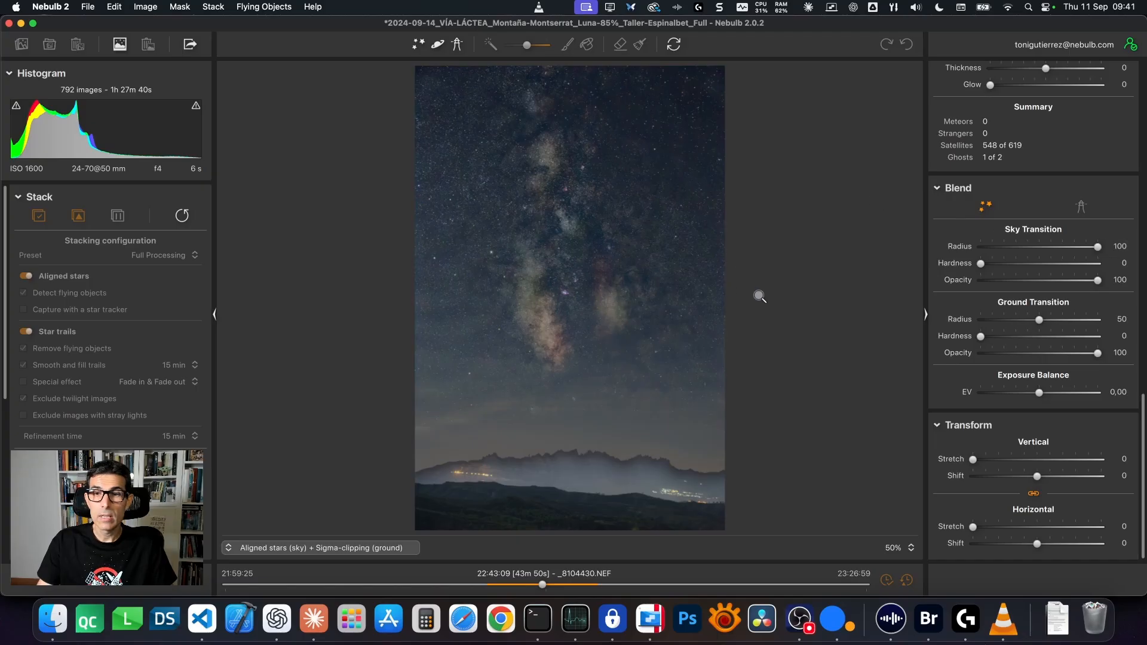
{"action": "left_click_drag", "start_coordinate": [982, 267], "coordinate": [996, 268]}
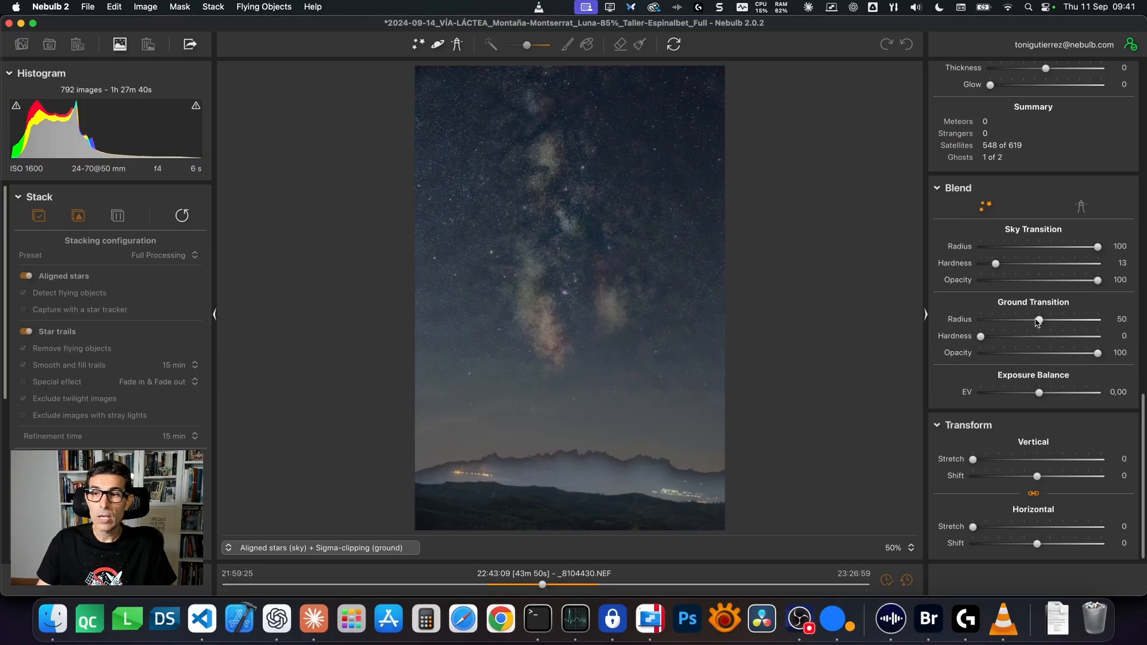
{"action": "left_click_drag", "start_coordinate": [1039, 320], "coordinate": [1055, 321]}
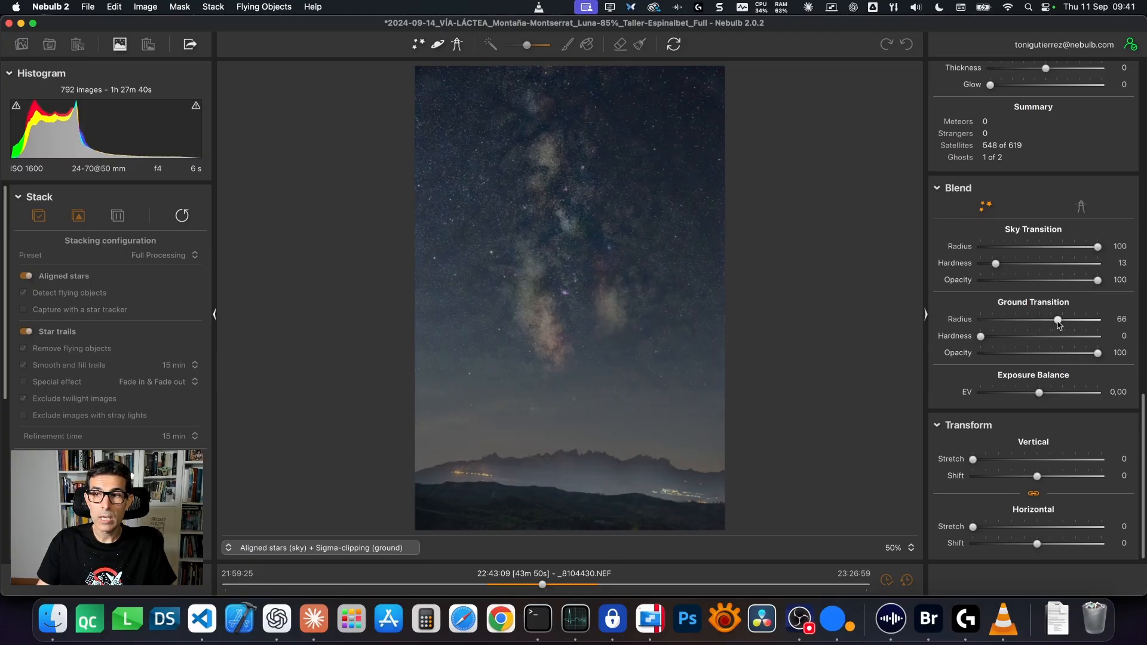
{"action": "left_click_drag", "start_coordinate": [1058, 321], "coordinate": [1066, 323]}
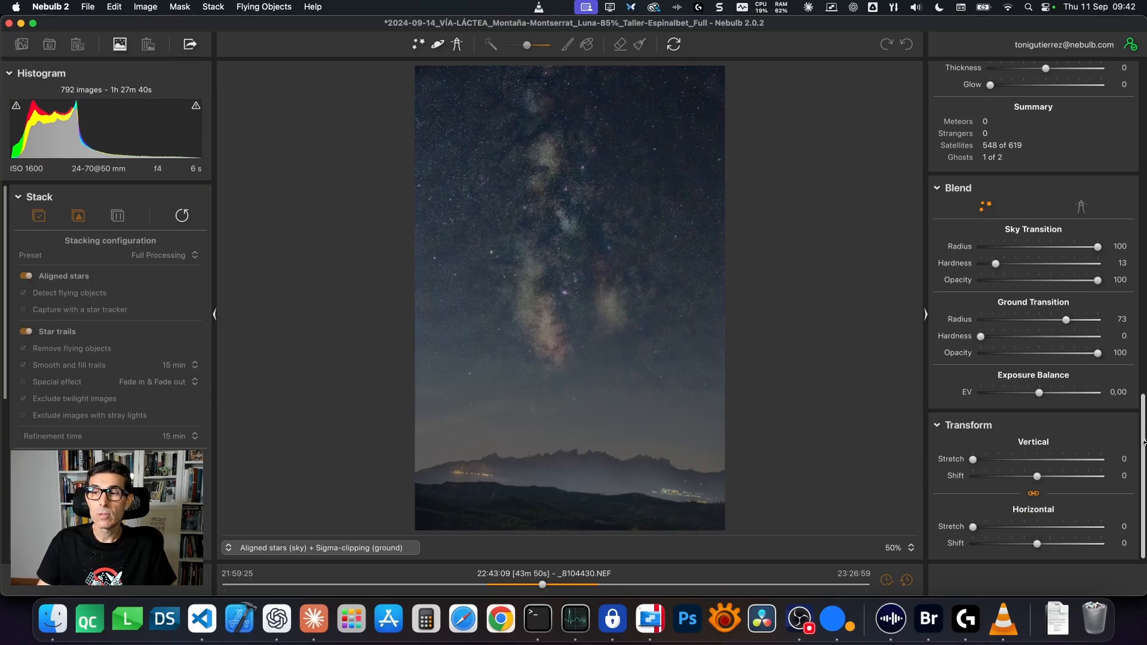
Develop the whole image with contrast +21, vibrance +12 and saturation +16
{"action": "left_click_drag", "start_coordinate": [1142, 445], "coordinate": [1138, 130]}
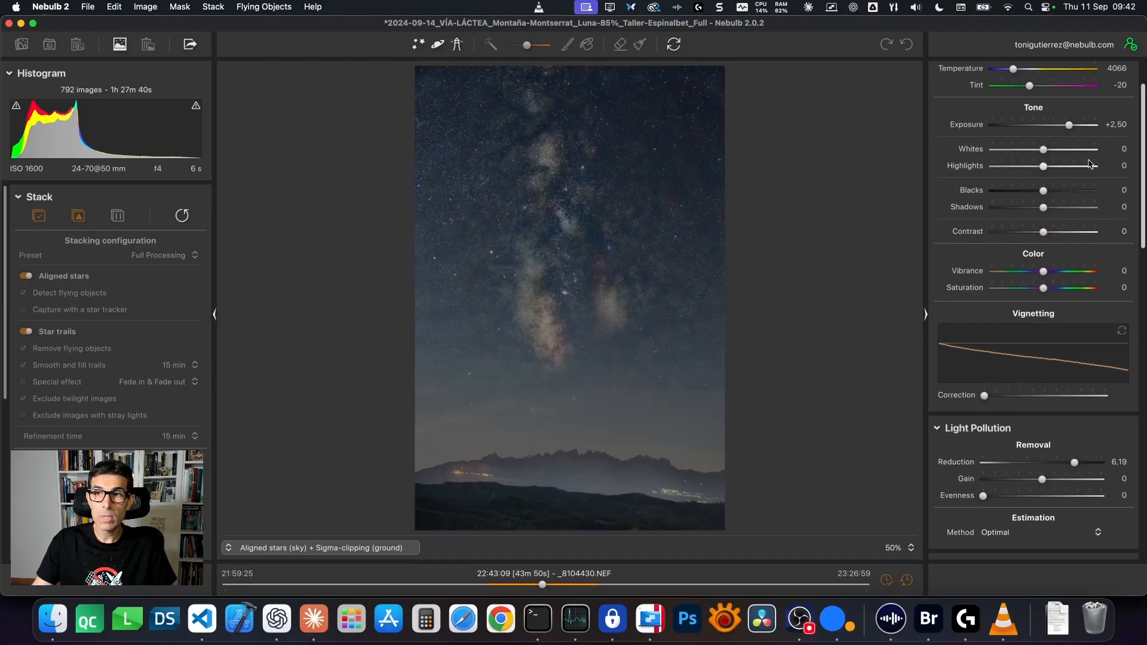
{"action": "scroll", "coordinate": [1092, 164], "scroll_direction": "up", "scroll_amount": 3}
{"action": "left_click", "coordinate": [1029, 97]}
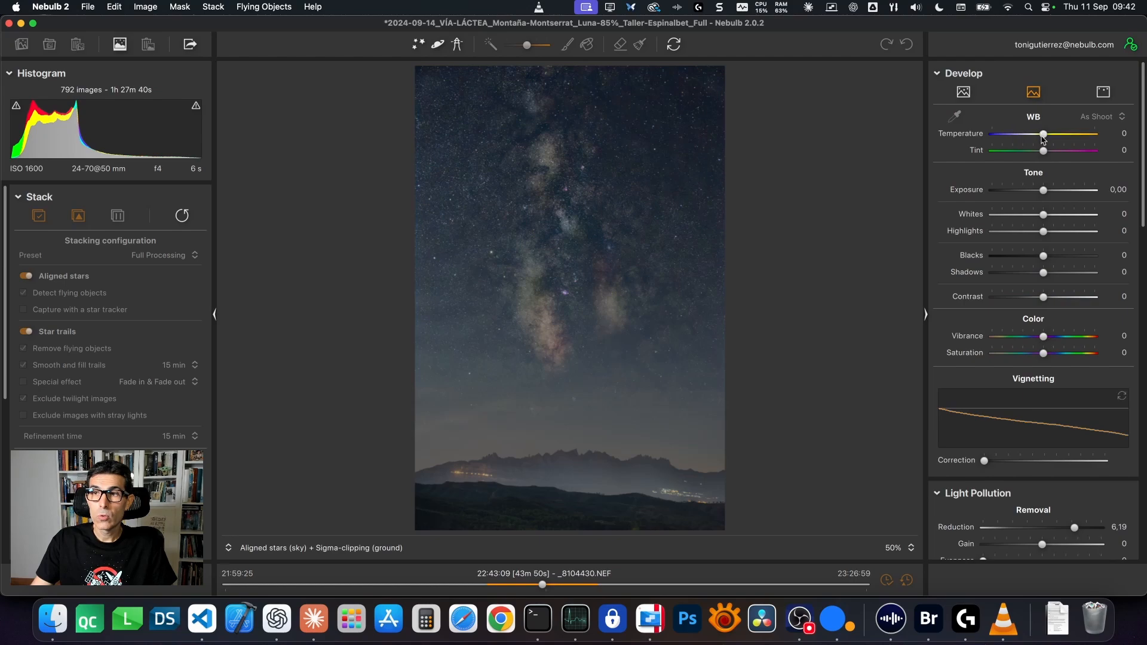
{"action": "left_click", "coordinate": [963, 91]}
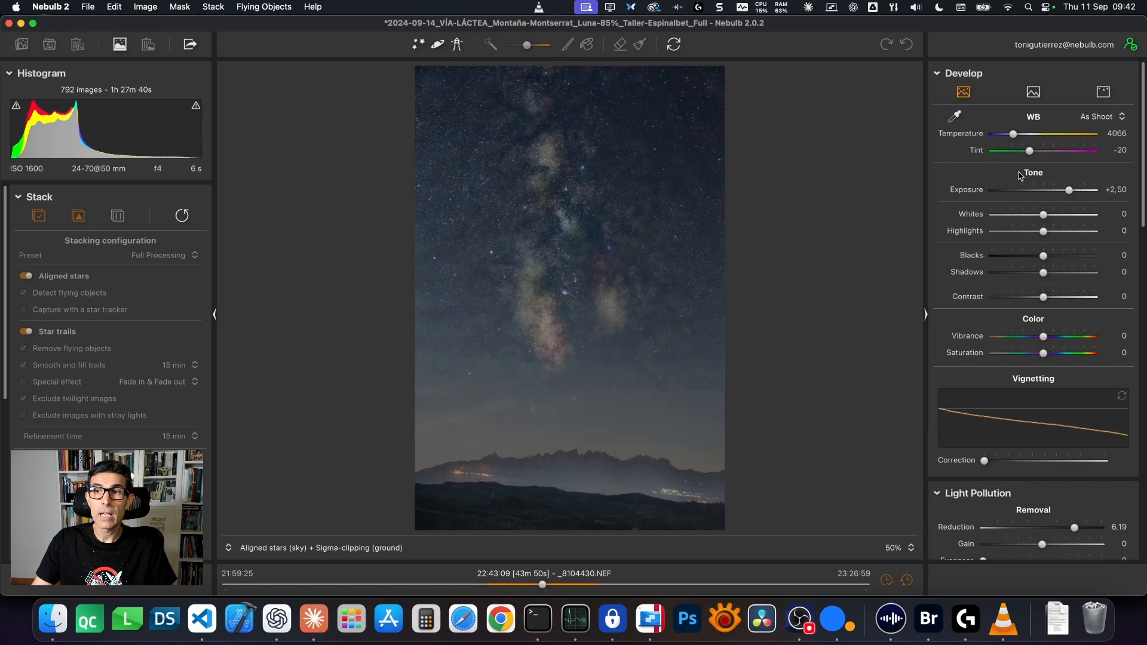
{"action": "left_click_drag", "start_coordinate": [1044, 297], "coordinate": [1055, 302]}
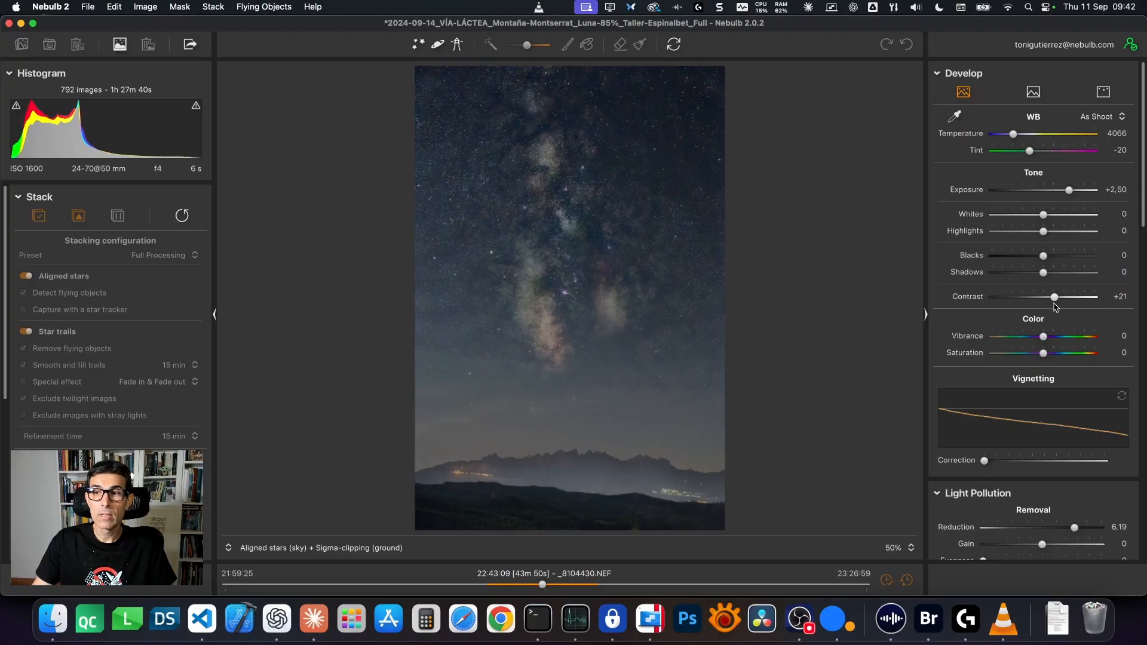
{"action": "left_click_drag", "start_coordinate": [1046, 339], "coordinate": [1053, 354]}
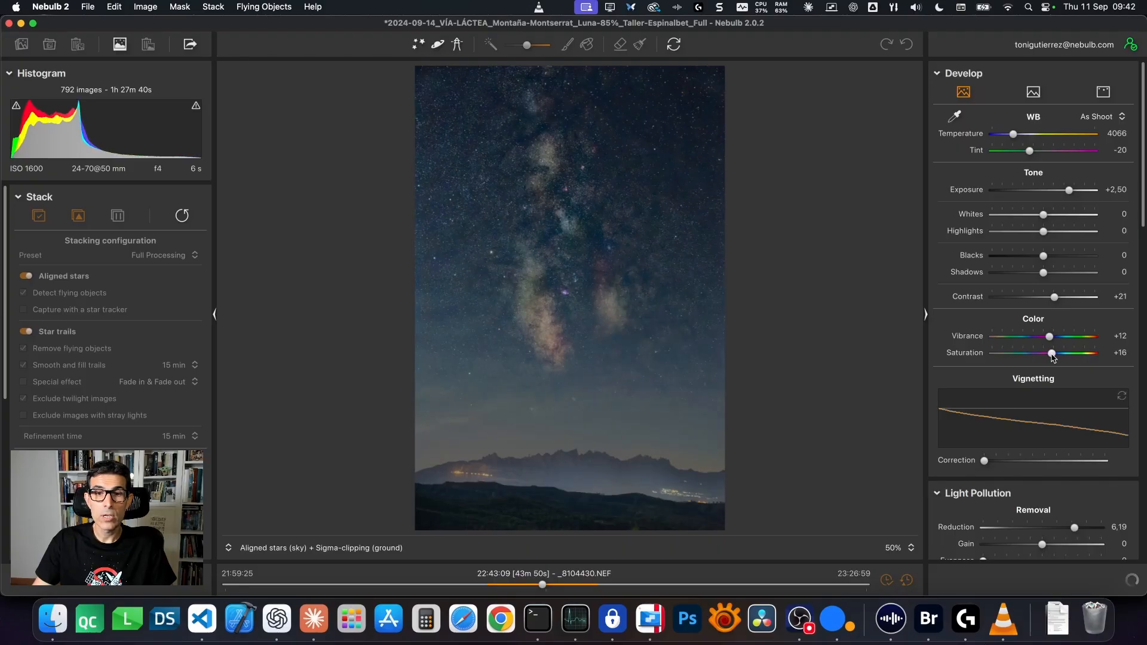
Develop the ground with shadows +50, keeping its exposure at 0, and check the foothills and mountain slopes up close
{"action": "left_click", "coordinate": [1033, 91]}
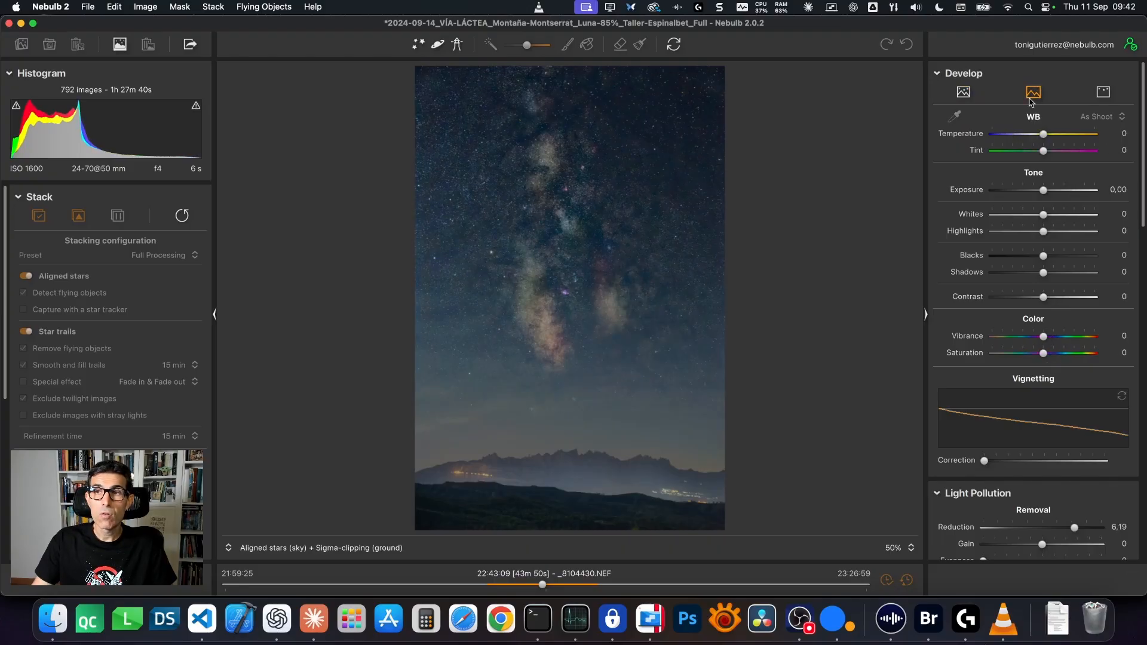
{"action": "left_click_drag", "start_coordinate": [1044, 195], "coordinate": [1050, 196]}
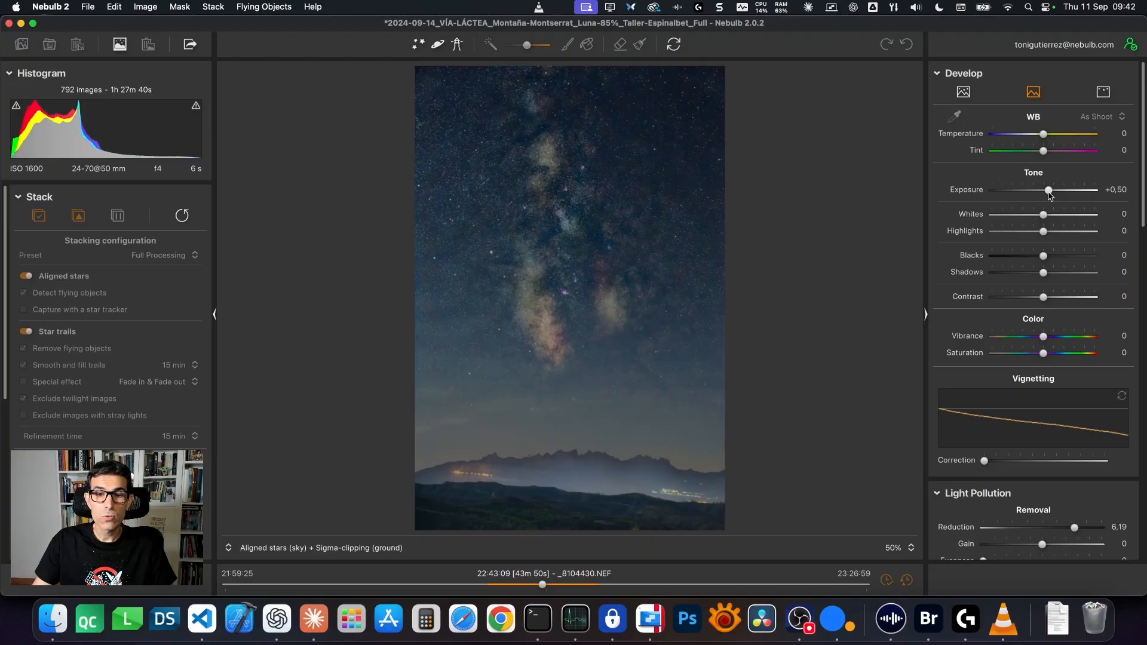
{"action": "double_click", "coordinate": [1049, 190]}
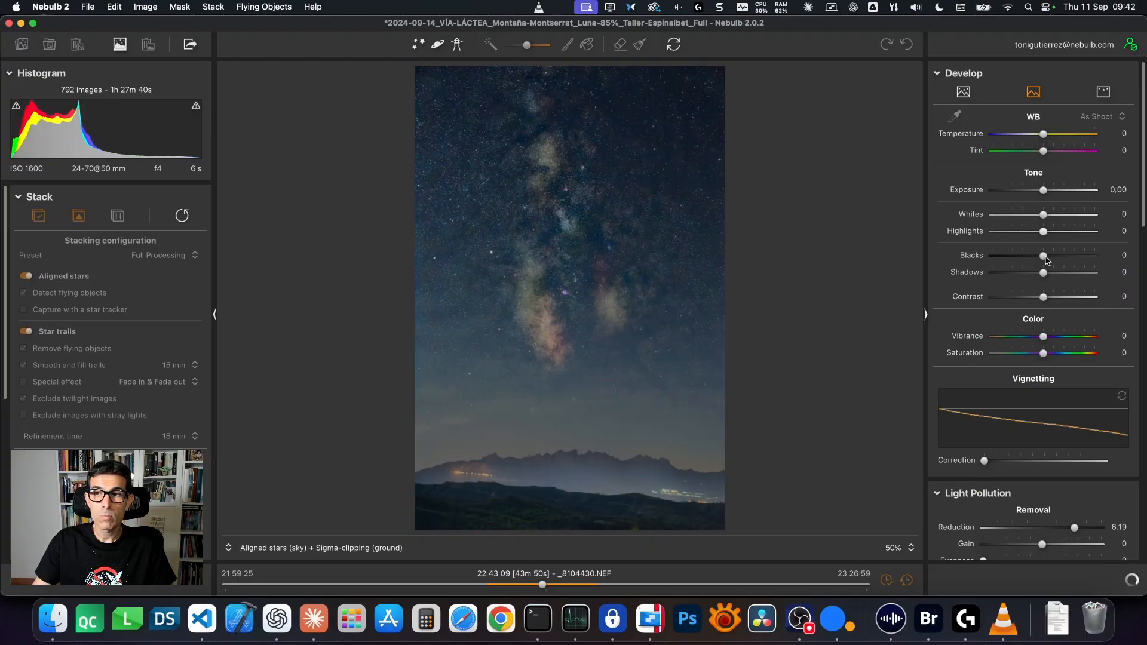
{"action": "left_click_drag", "start_coordinate": [1044, 275], "coordinate": [1069, 277]}
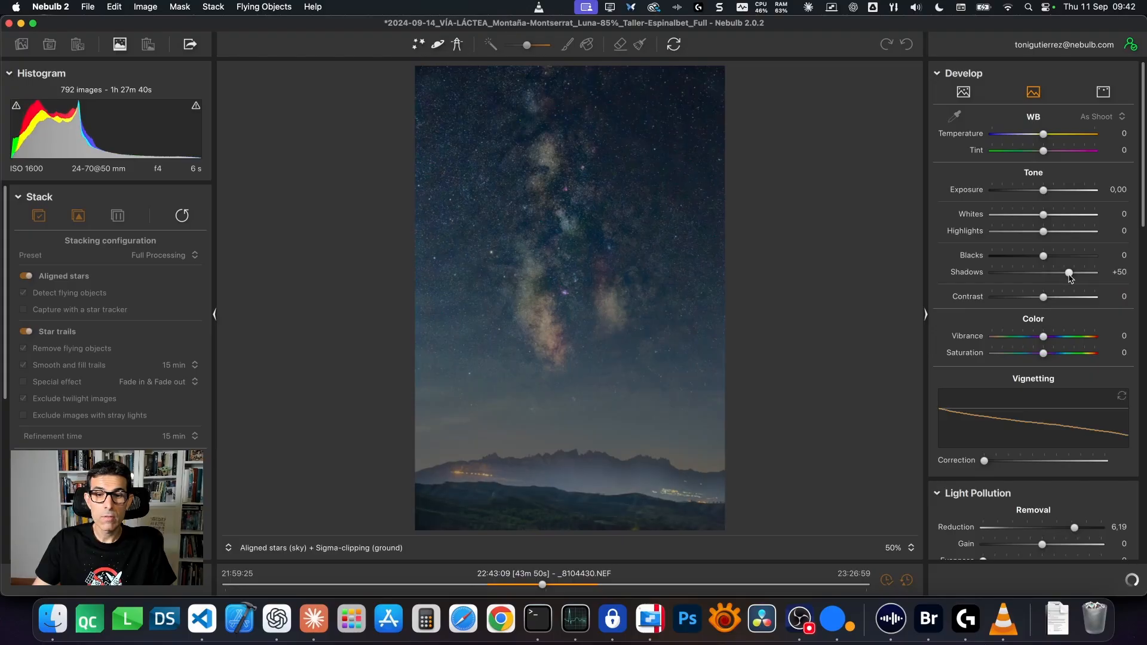
{"action": "double_click", "coordinate": [556, 521]}
{"action": "left_click_drag", "start_coordinate": [570, 500], "coordinate": [590, 400]}
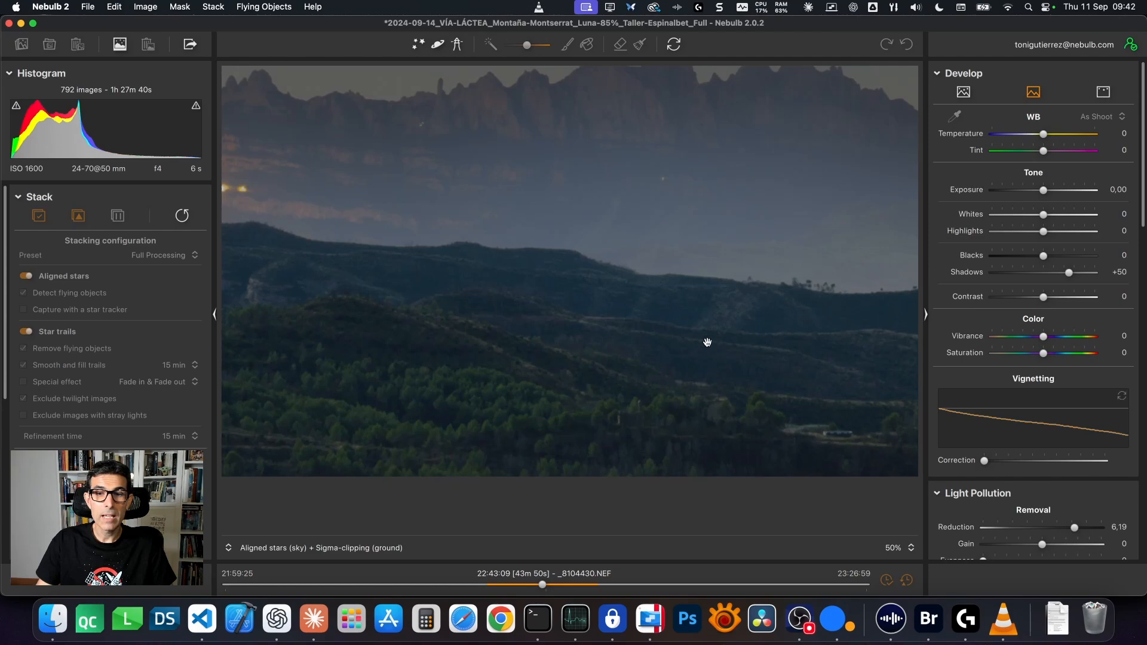
{"action": "left_click_drag", "start_coordinate": [707, 385], "coordinate": [381, 349]}
{"action": "left_click_drag", "start_coordinate": [689, 305], "coordinate": [560, 340]}
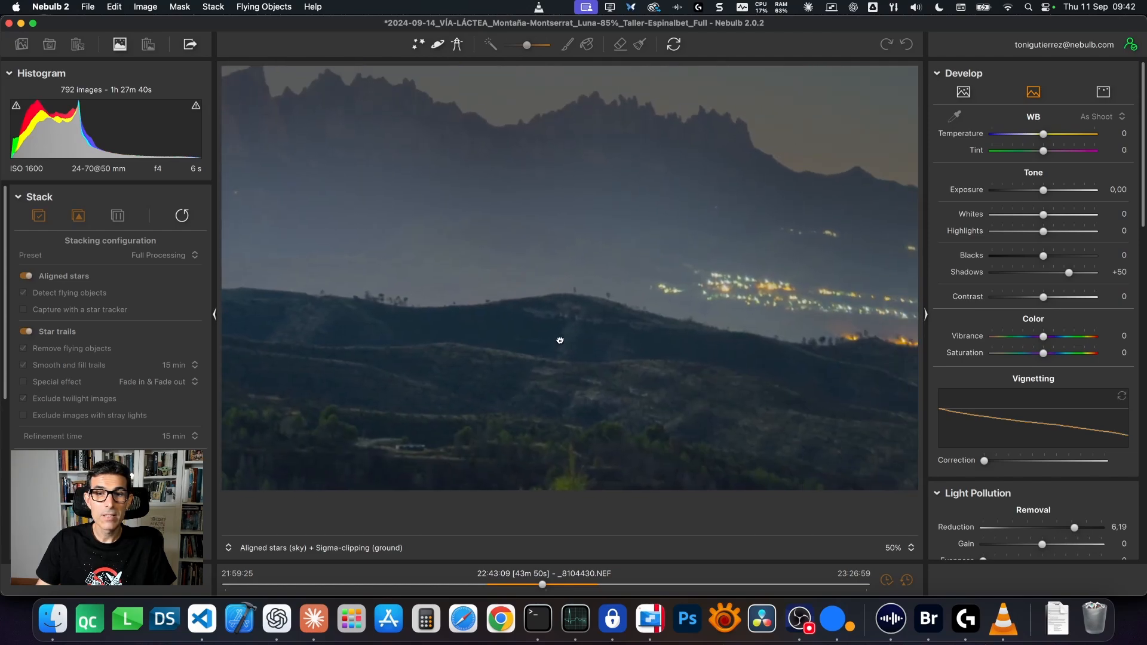
{"action": "double_click", "coordinate": [517, 366]}
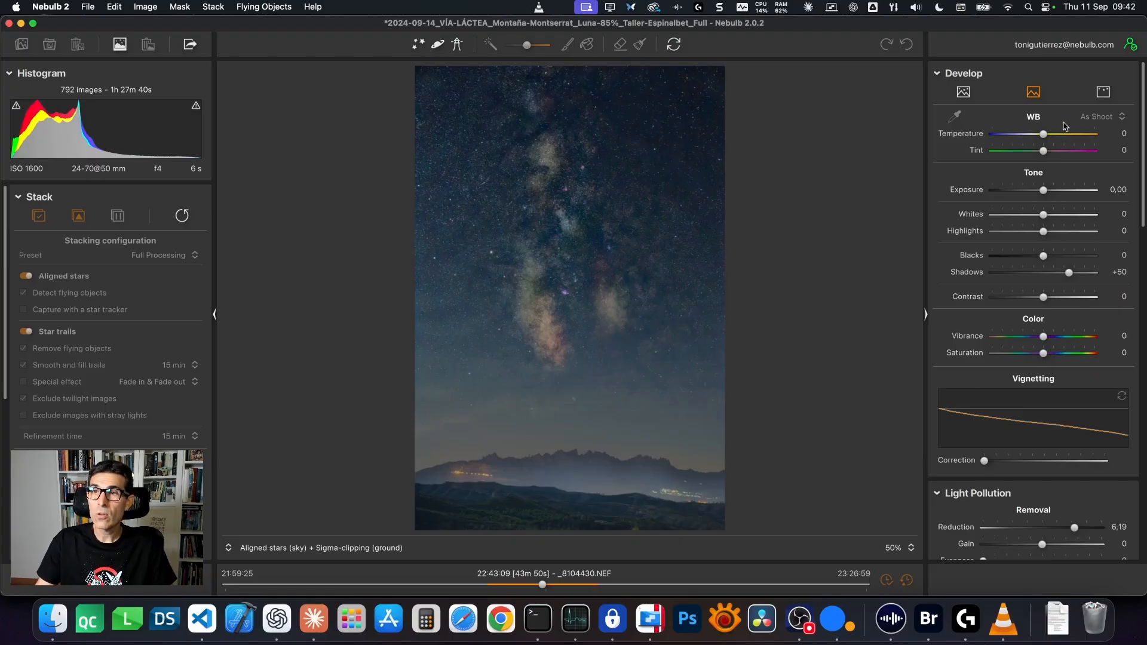
Develop the sky with temperature 9, contrast +9 and vibrance +6, and check the mountain horizon up close
{"action": "left_click", "coordinate": [1104, 91]}
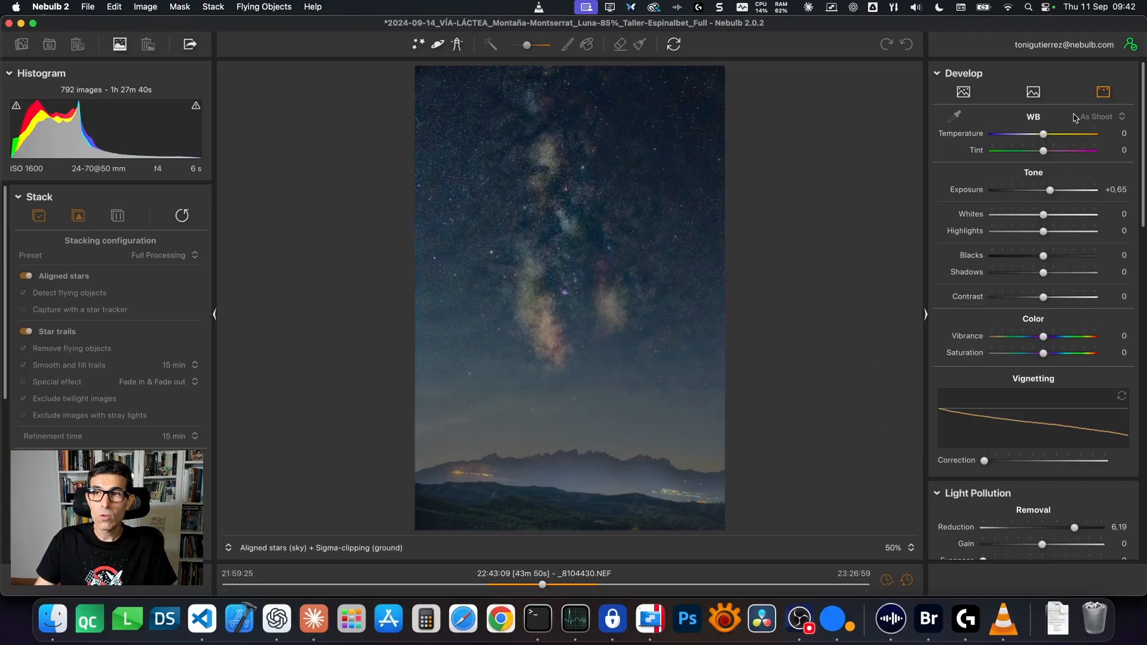
{"action": "left_click_drag", "start_coordinate": [1045, 138], "coordinate": [1050, 138]}
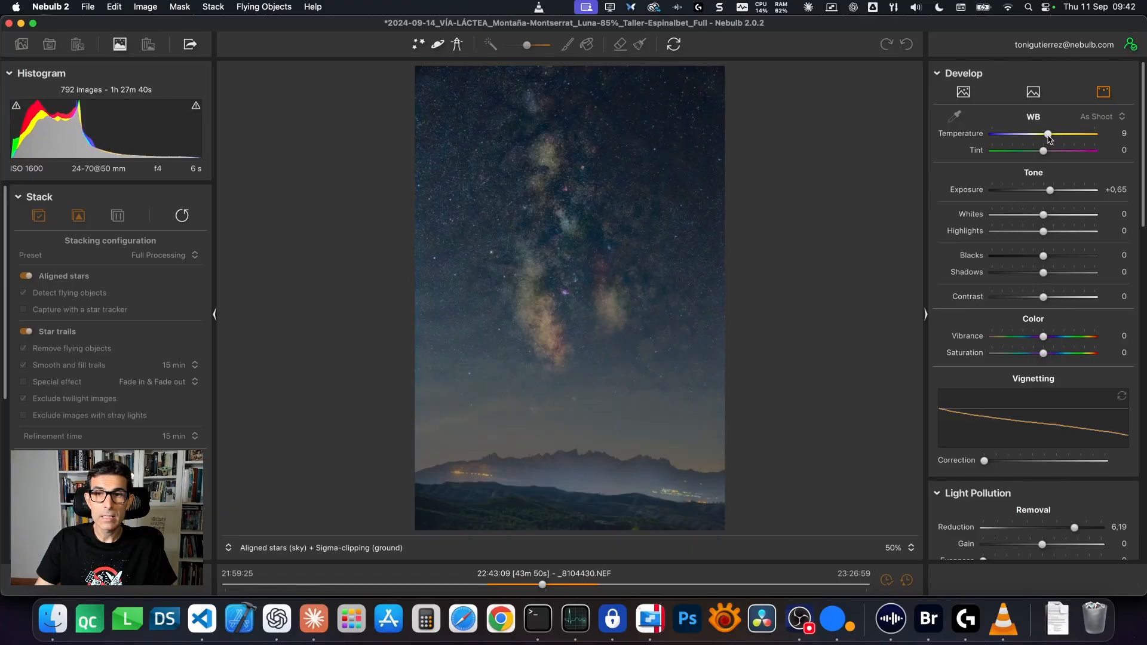
{"action": "left_click_drag", "start_coordinate": [1043, 297], "coordinate": [1048, 297]}
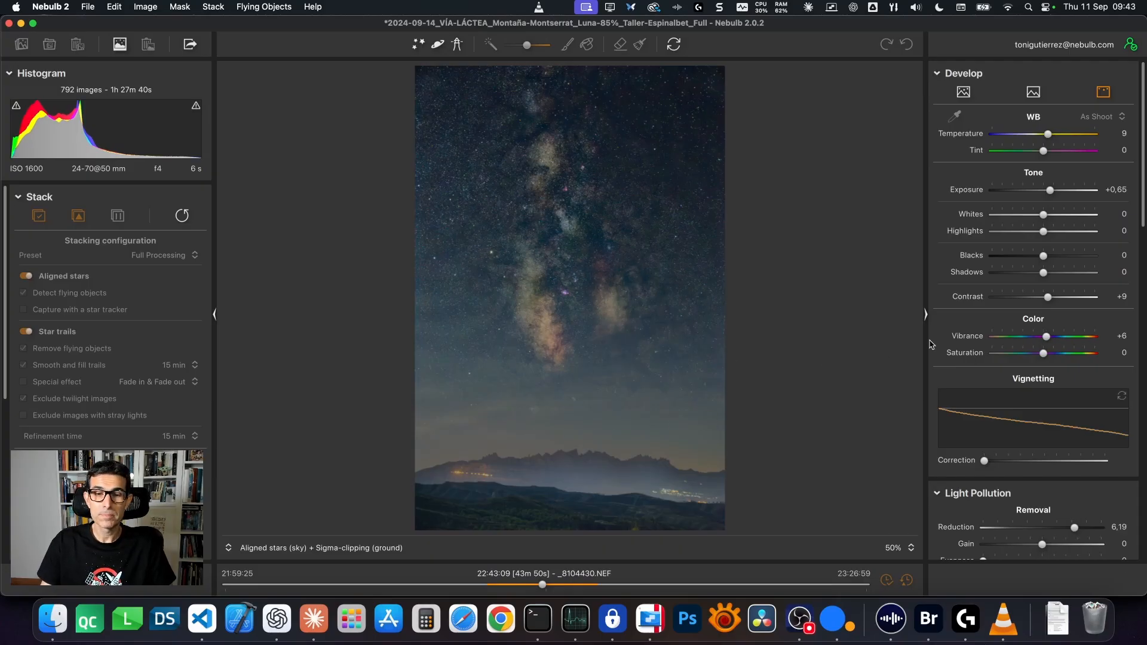
{"action": "left_click", "coordinate": [611, 476]}
{"action": "left_click_drag", "start_coordinate": [612, 476], "coordinate": [555, 254]}
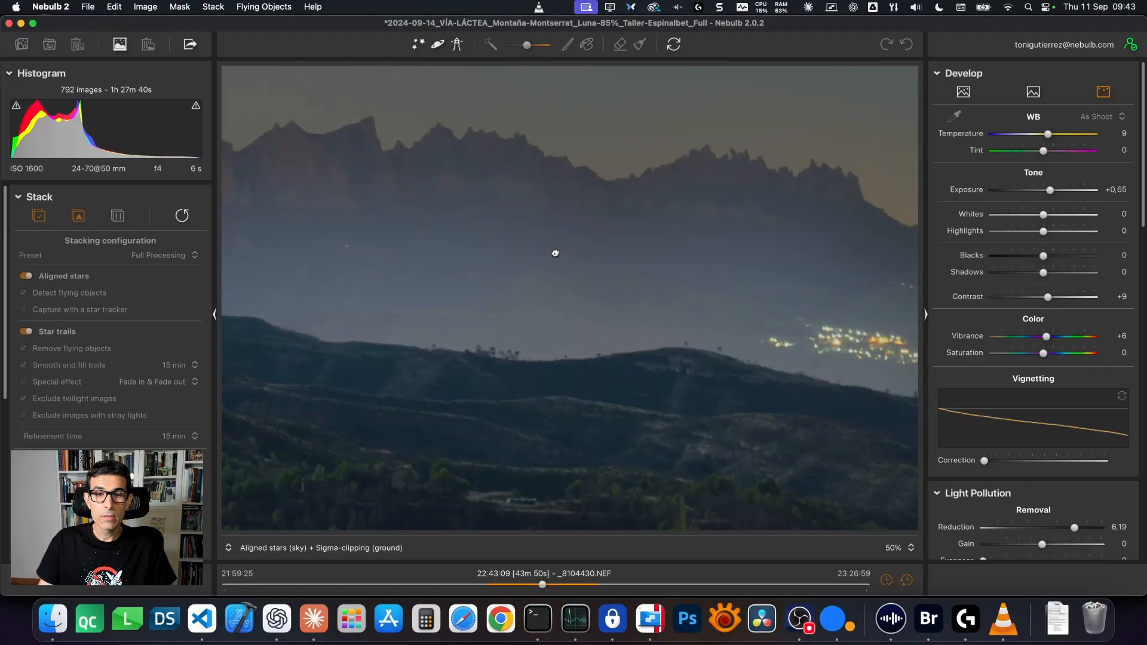
{"action": "left_click_drag", "start_coordinate": [711, 316], "coordinate": [519, 318]}
{"action": "left_click", "coordinate": [519, 318]}
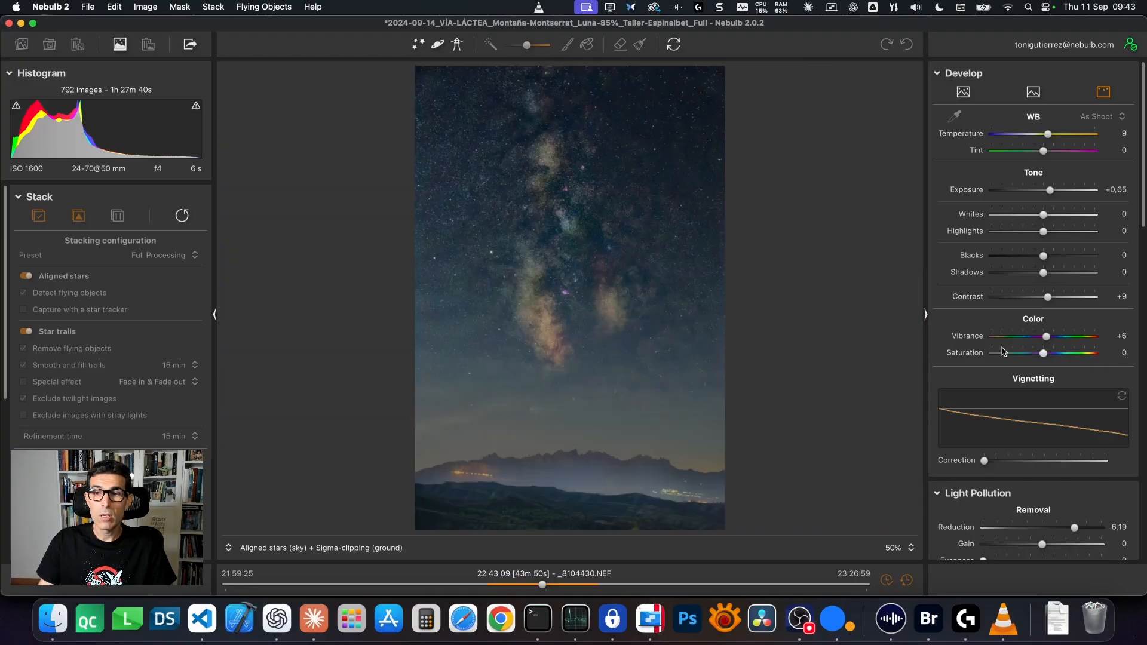
Set the sky's star reduction to 73, judging its effect on the Milky Way core at 50% zoom
{"action": "scroll", "coordinate": [1004, 352], "scroll_direction": "down", "scroll_amount": 10}
{"action": "scroll", "coordinate": [1003, 352], "scroll_direction": "down", "scroll_amount": 1}
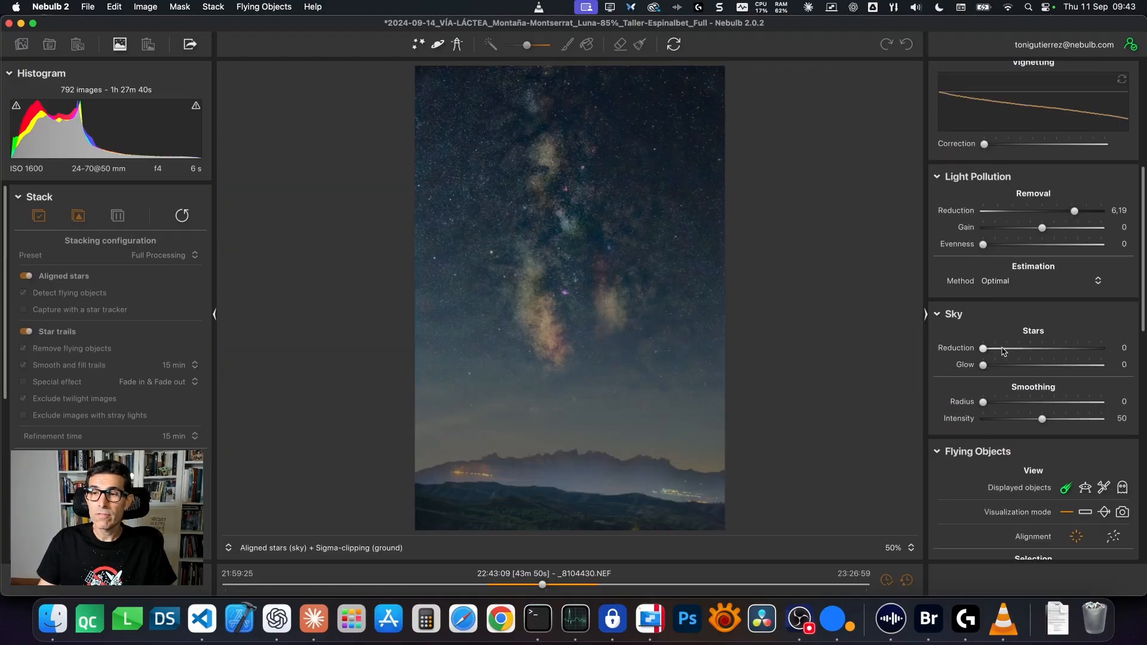
{"action": "left_click_drag", "start_coordinate": [984, 351], "coordinate": [1018, 353]}
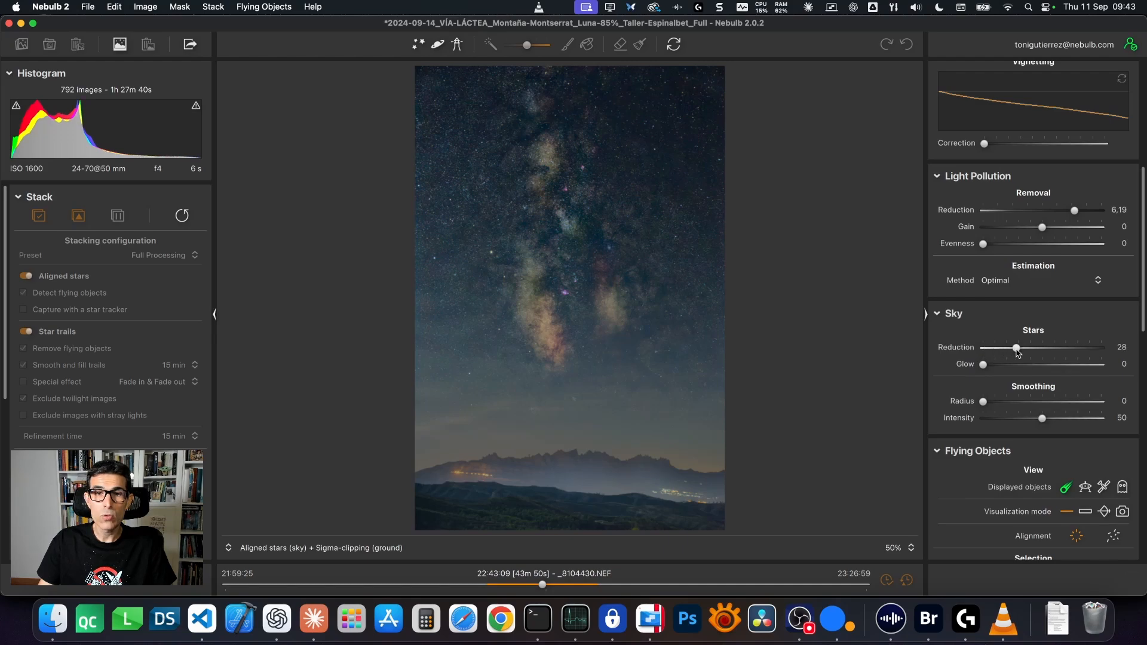
{"action": "left_click_drag", "start_coordinate": [1018, 353], "coordinate": [1145, 356]}
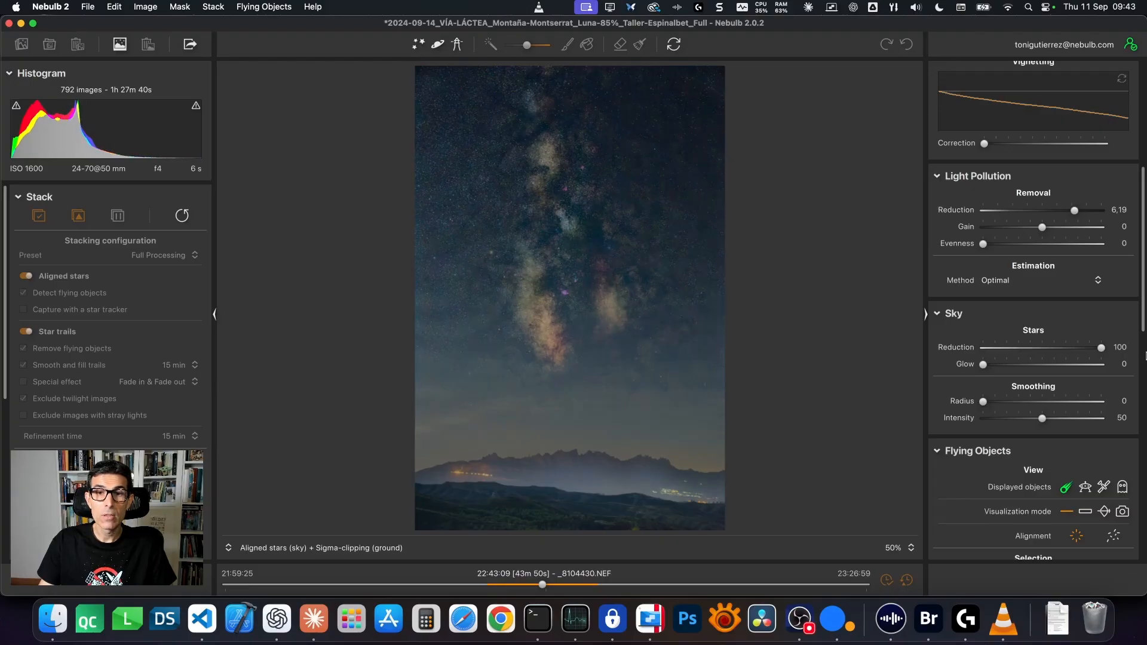
{"action": "left_click", "coordinate": [565, 309]}
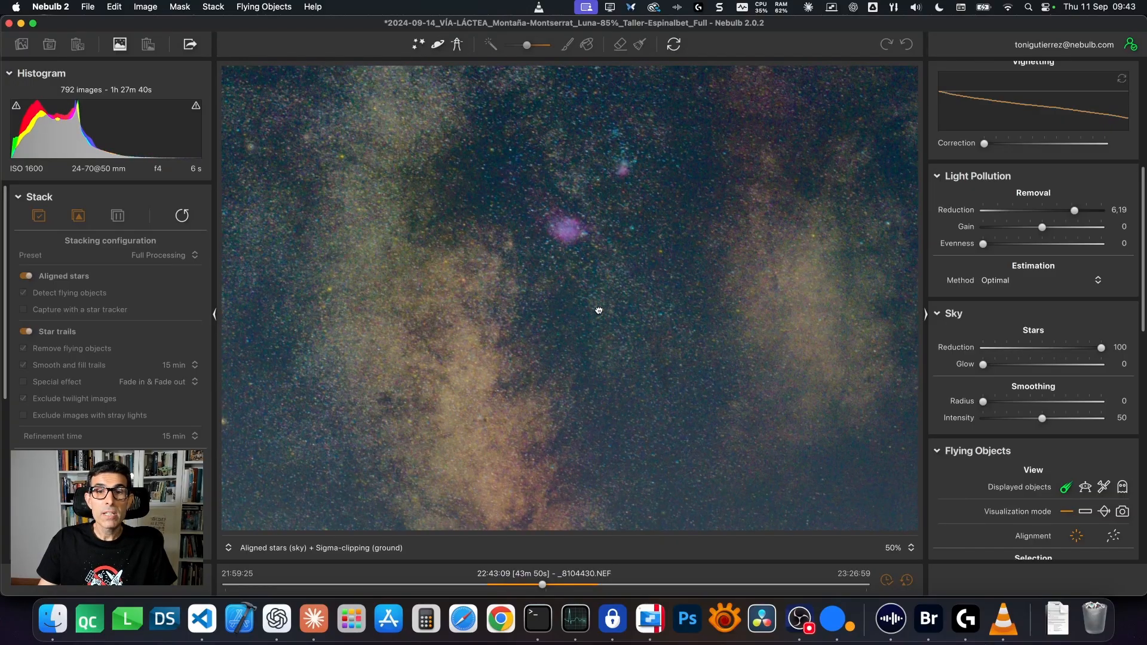
{"action": "left_click_drag", "start_coordinate": [599, 310], "coordinate": [584, 340]}
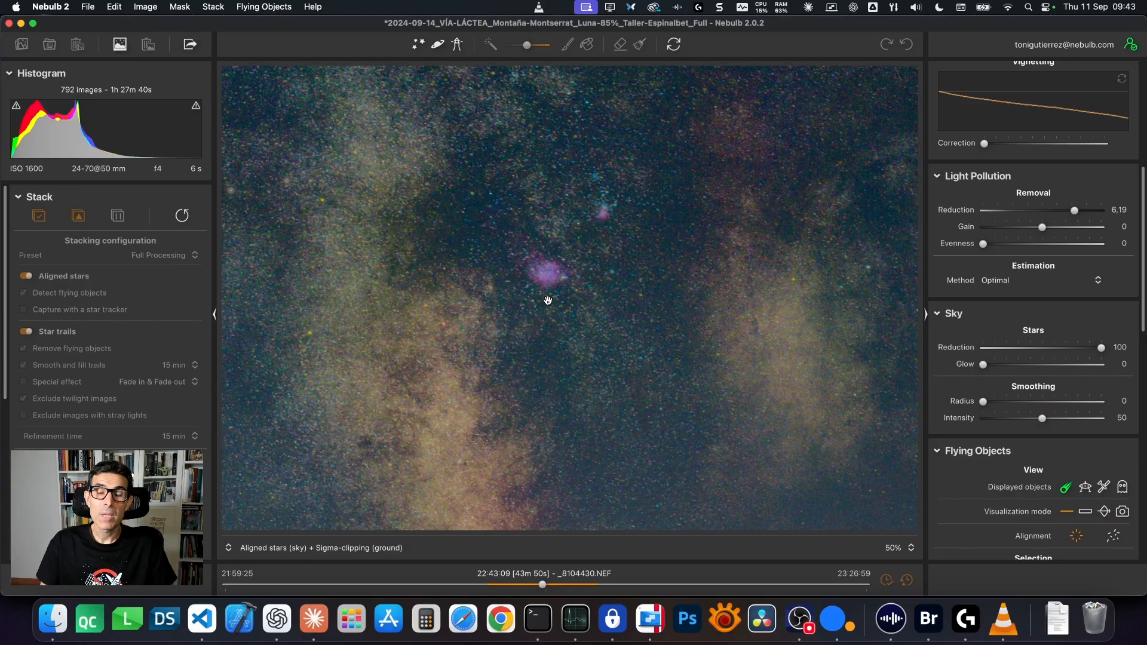
{"action": "left_click_drag", "start_coordinate": [548, 299], "coordinate": [602, 328]}
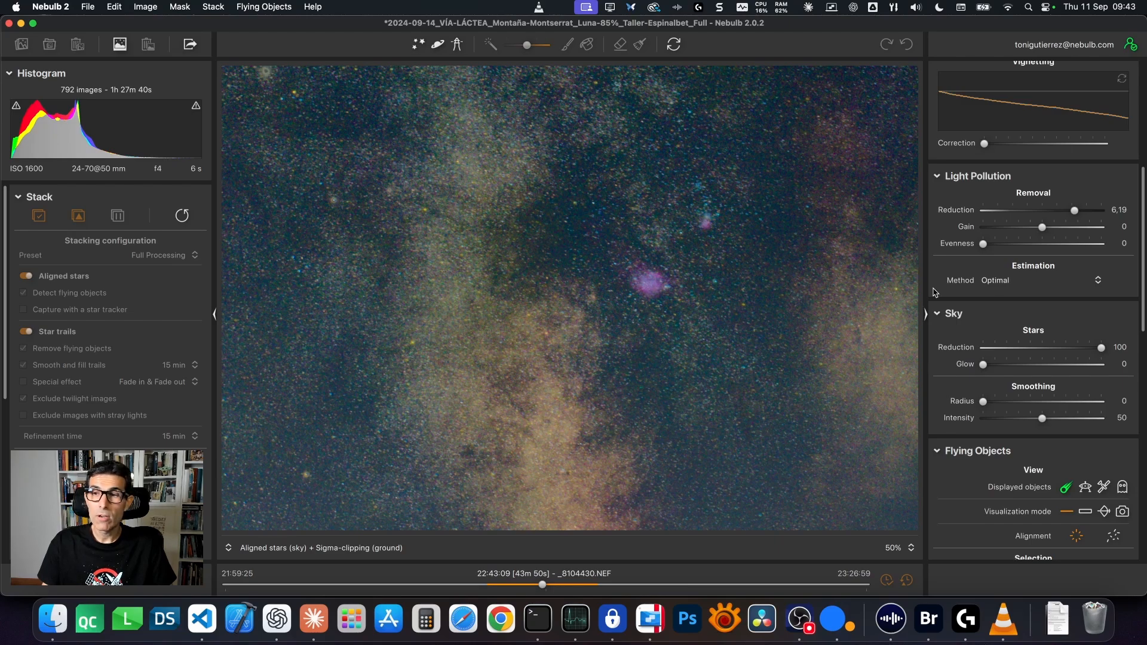
{"action": "left_click_drag", "start_coordinate": [1099, 351], "coordinate": [1070, 353]}
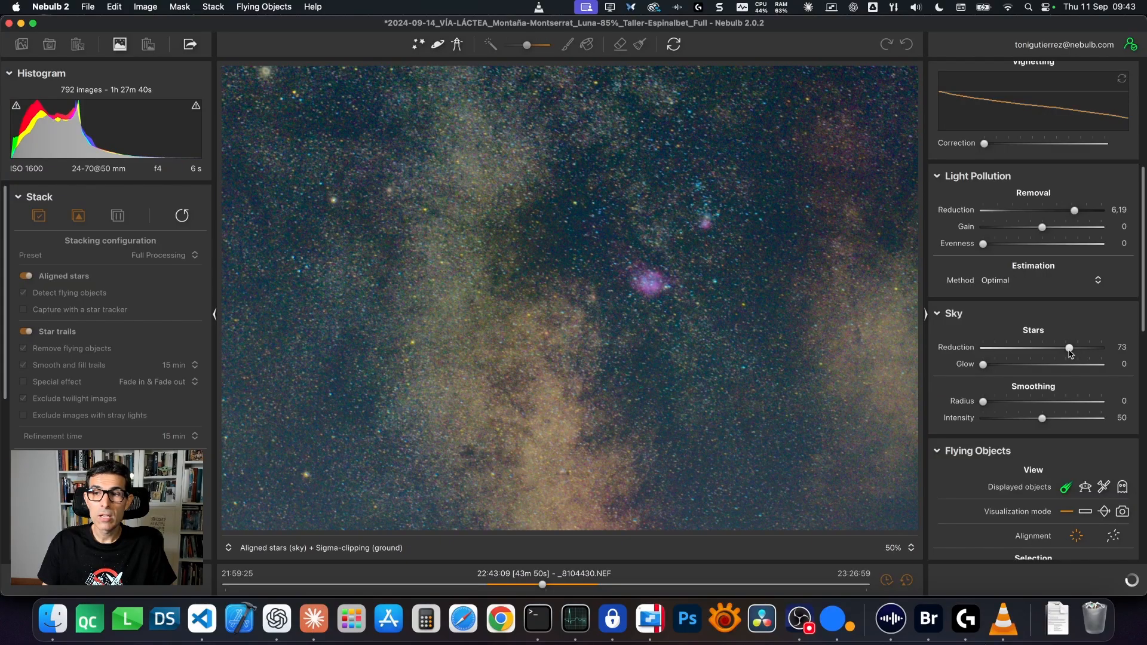
{"action": "left_click", "coordinate": [604, 286]}
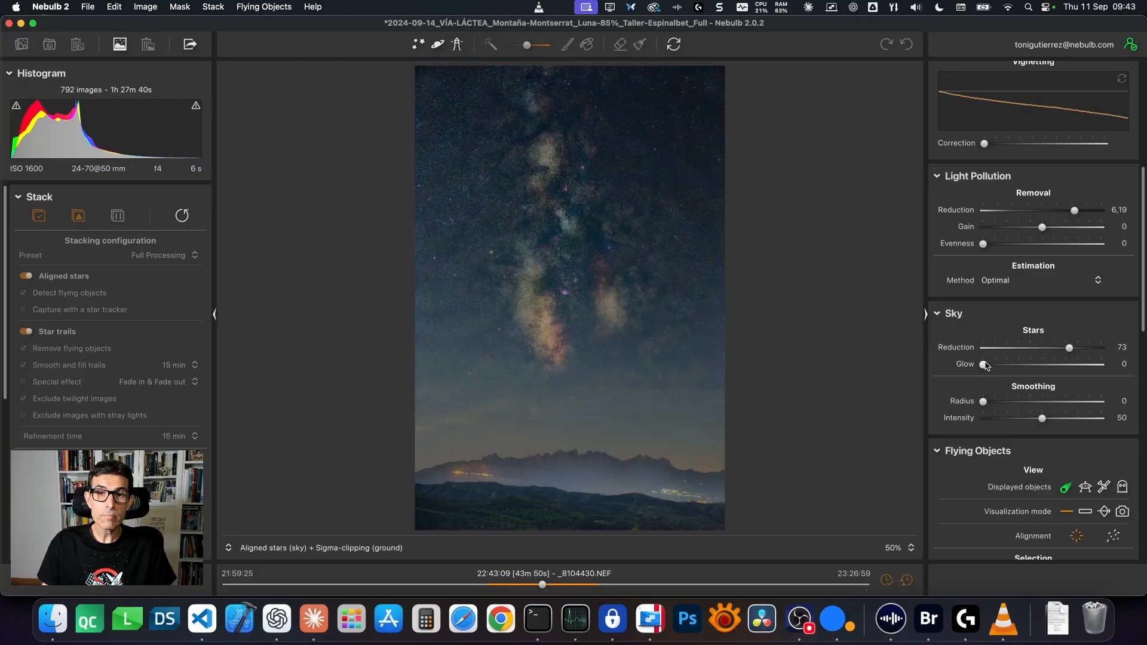
Add a star glow of 13 to the sky and check the Milky Way core up close
{"action": "left_click_drag", "start_coordinate": [982, 365], "coordinate": [998, 369]}
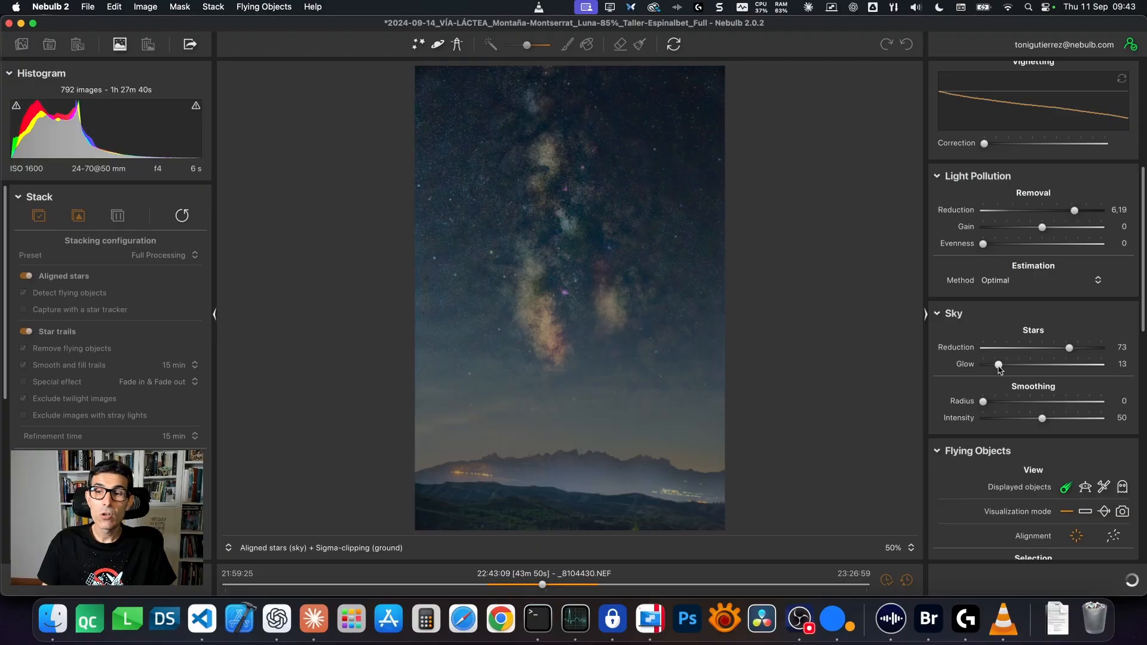
{"action": "left_click", "coordinate": [460, 247]}
{"action": "left_click_drag", "start_coordinate": [736, 422], "coordinate": [436, 307]}
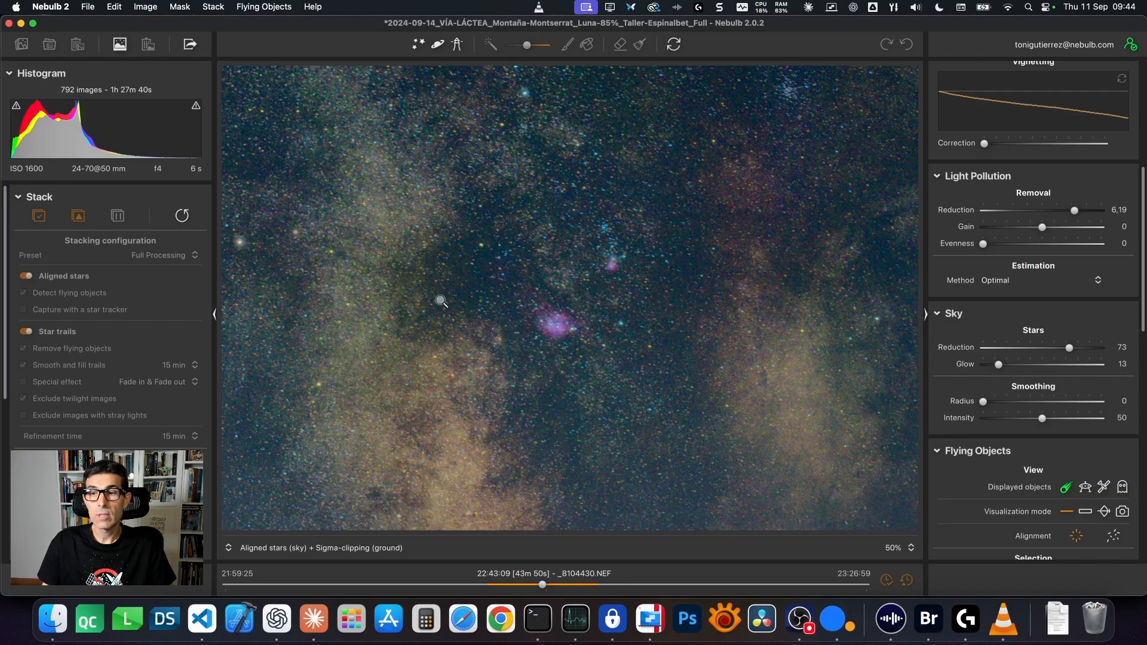
{"action": "left_click", "coordinate": [448, 301]}
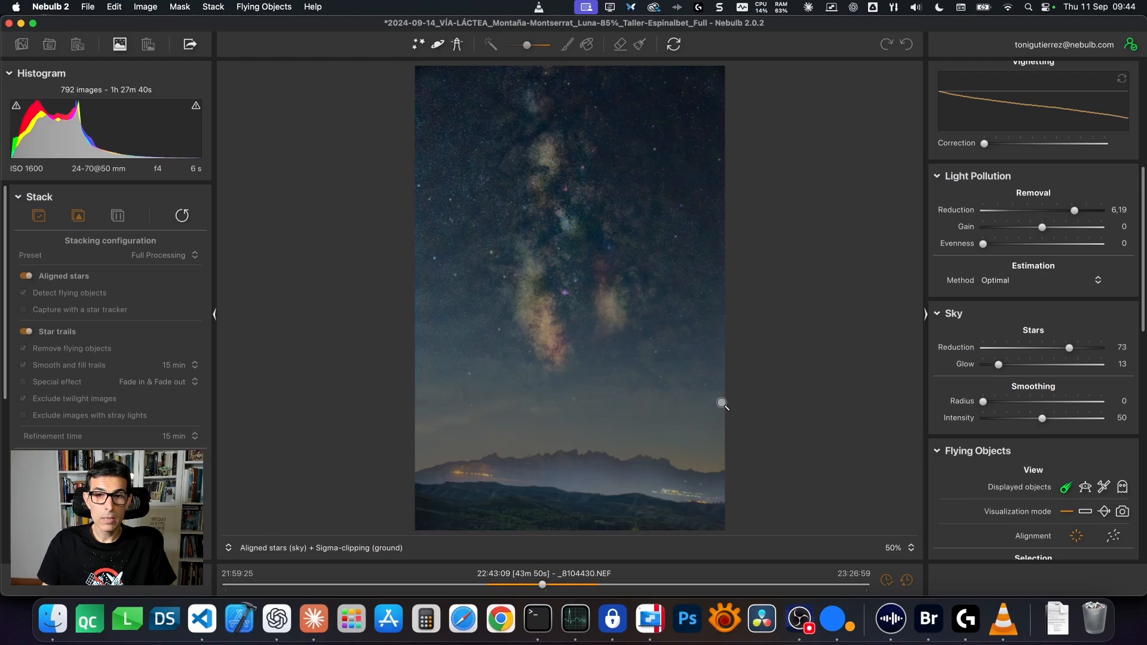
Set the vignetting correction to 6 and rebalance exposure to +0.50 for the sky and +2.85 for the whole image
{"action": "scroll", "coordinate": [1037, 306], "scroll_direction": "up", "scroll_amount": 5}
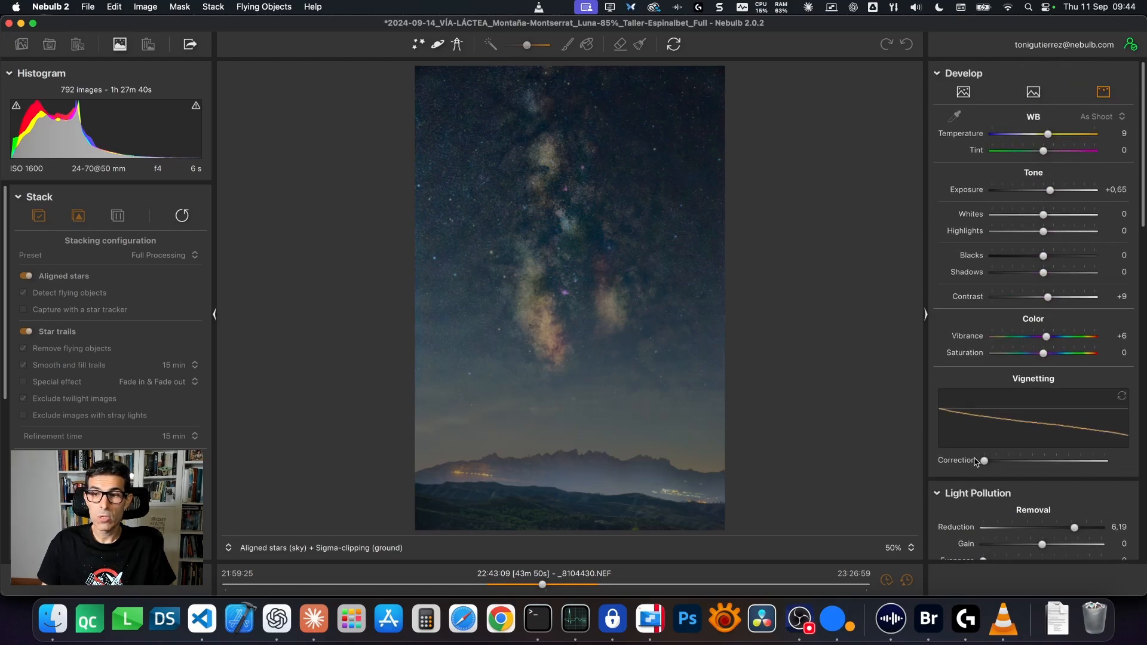
{"action": "mouse_move", "coordinate": [985, 467]}
{"action": "left_mouse_down"}
{"action": "mouse_move", "coordinate": [1003, 467]}
{"action": "mouse_move", "coordinate": [990, 466]}
{"action": "left_mouse_up"}
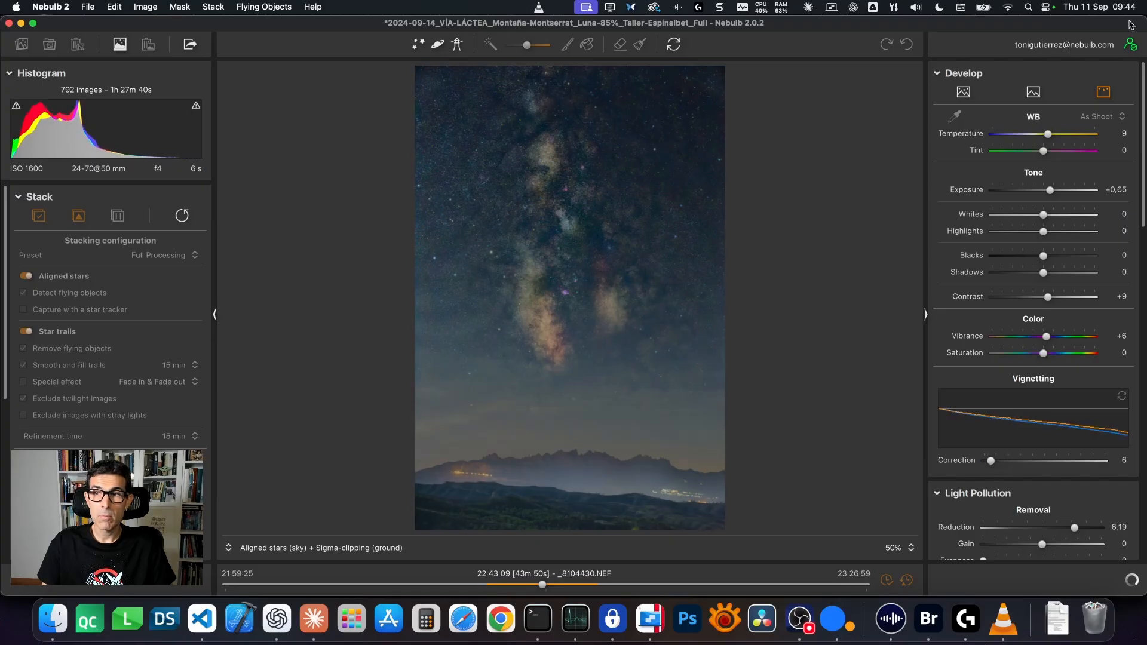
{"action": "left_click_drag", "start_coordinate": [1050, 191], "coordinate": [1048, 192]}
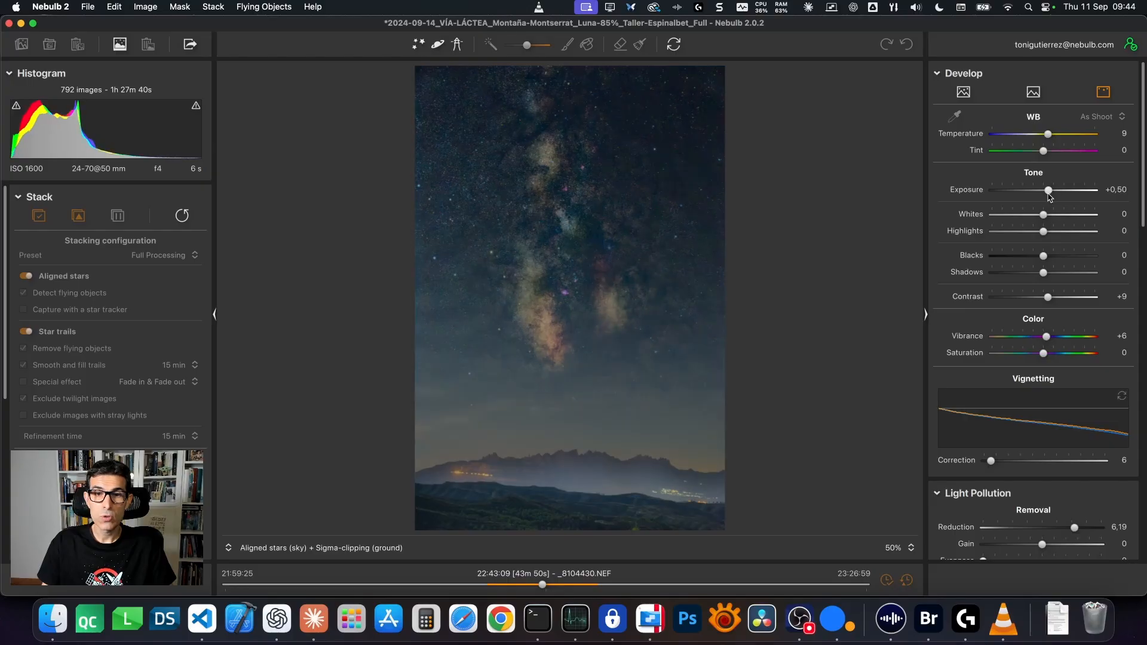
{"action": "left_click", "coordinate": [963, 91]}
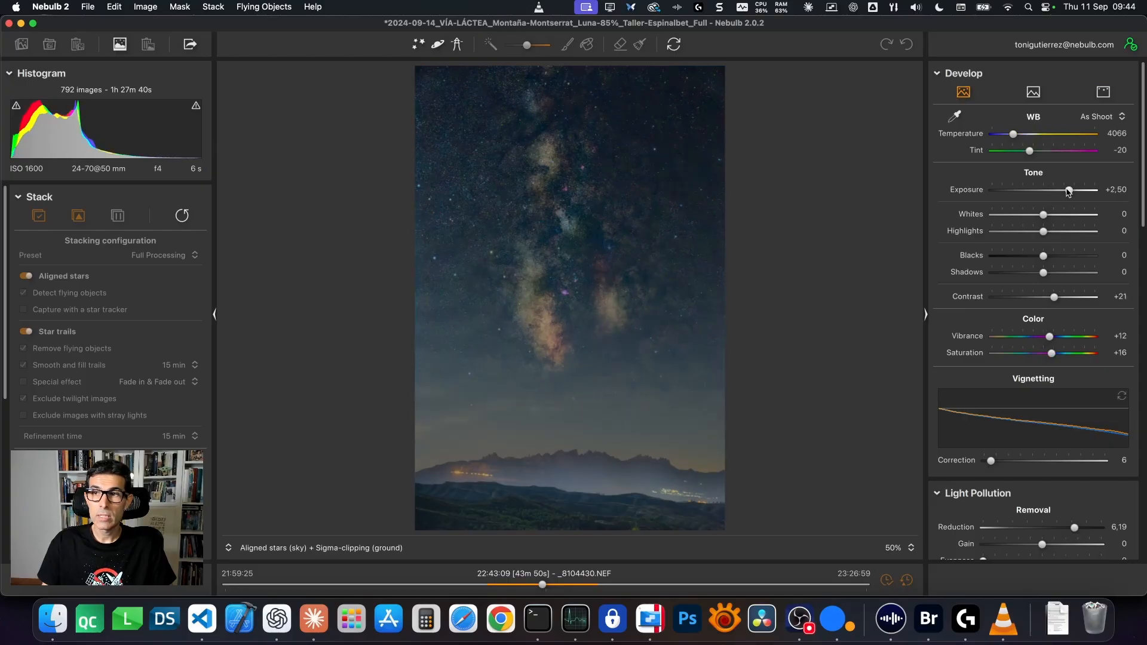
{"action": "left_click_drag", "start_coordinate": [1068, 191], "coordinate": [1074, 194]}
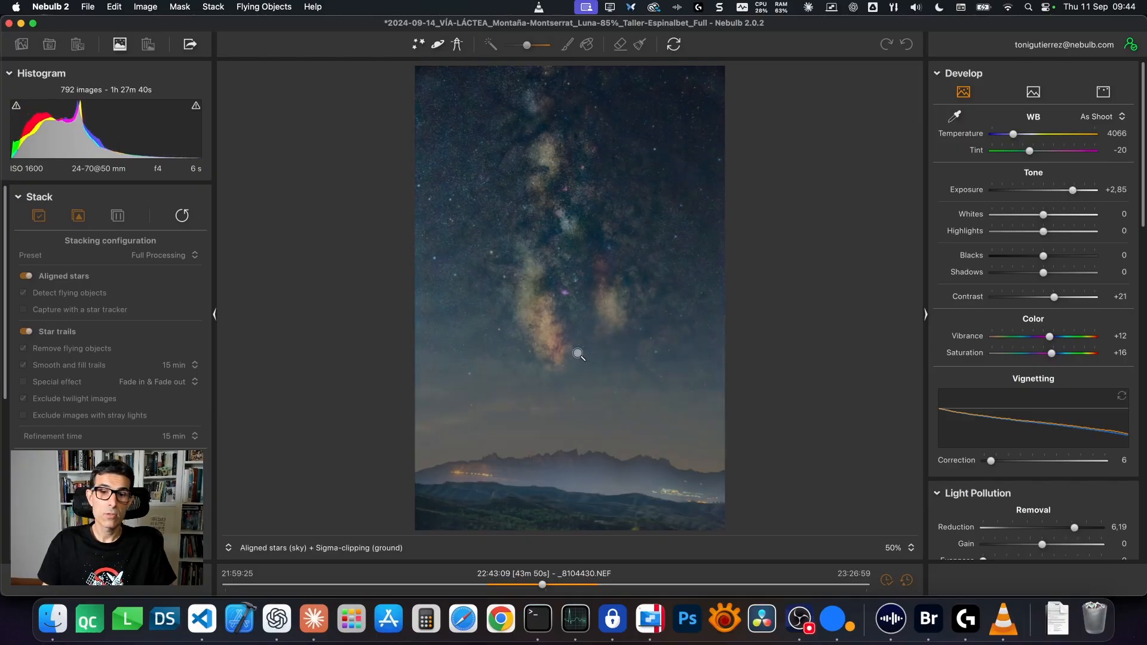
Widen the ground transition radius of the blend to 79 and check the mountain ridge and town lights up close
{"action": "scroll", "coordinate": [1010, 345], "scroll_direction": "down", "scroll_amount": 10}
{"action": "scroll", "coordinate": [1004, 344], "scroll_direction": "down", "scroll_amount": 10}
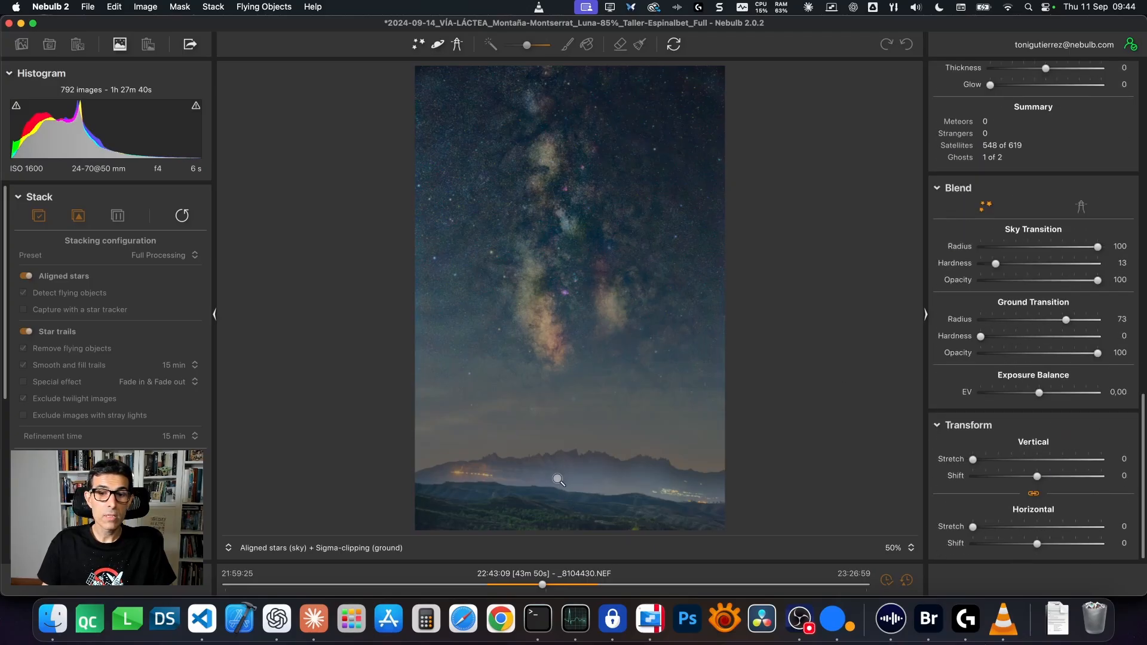
{"action": "left_click_drag", "start_coordinate": [1067, 322], "coordinate": [1074, 322]}
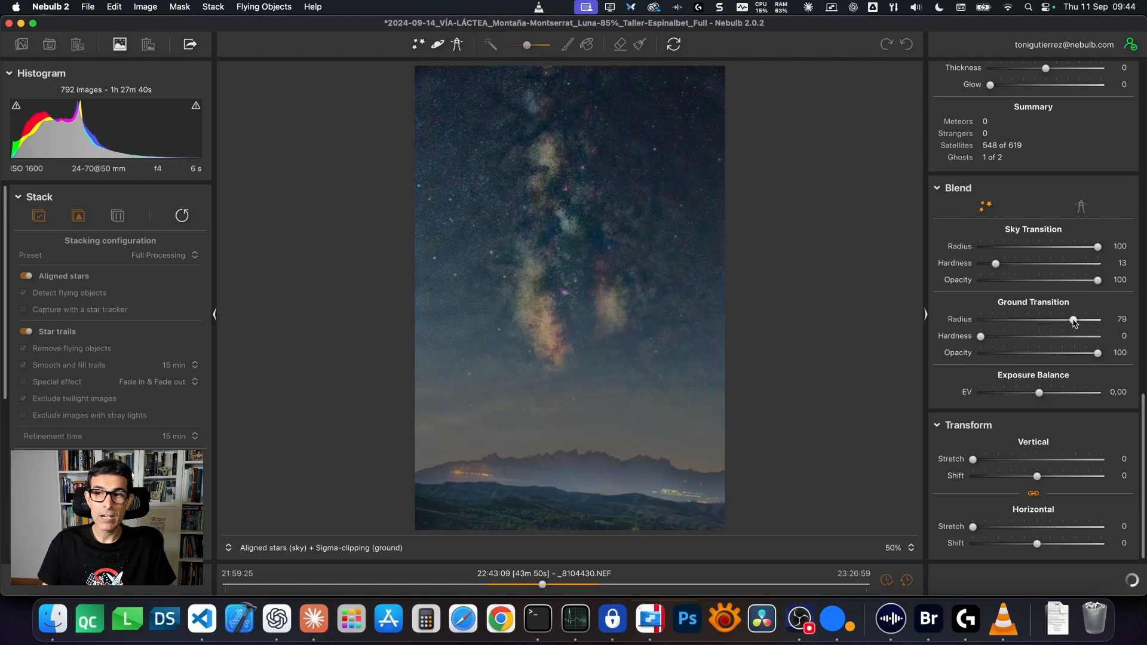
{"action": "left_click", "coordinate": [610, 478]}
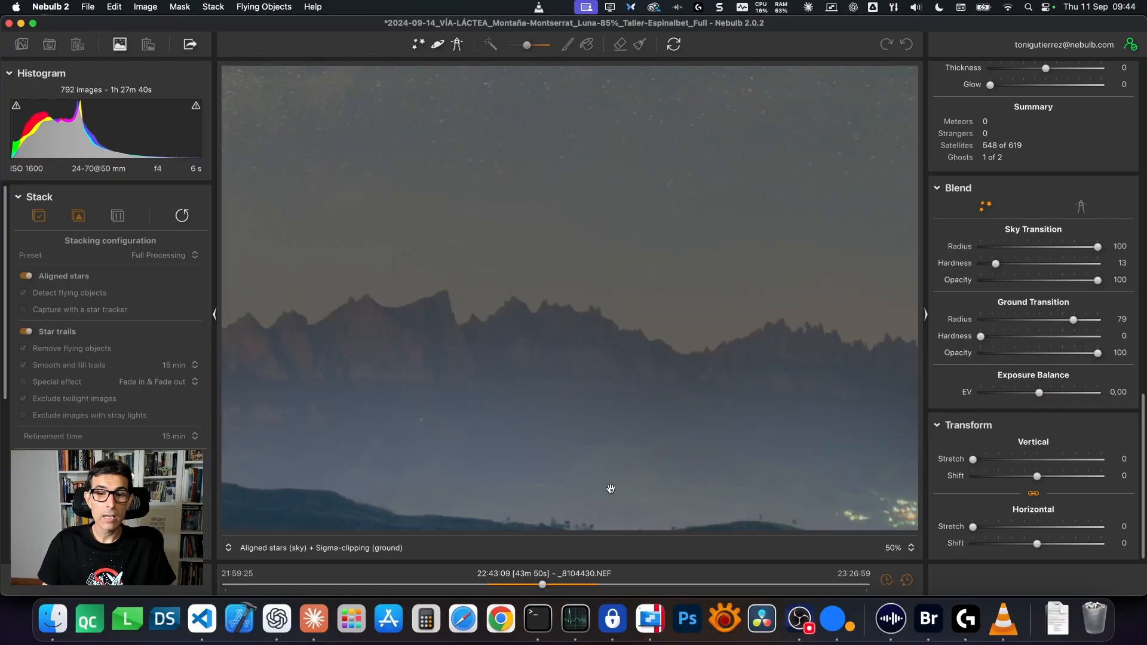
{"action": "left_click_drag", "start_coordinate": [610, 486], "coordinate": [509, 402]}
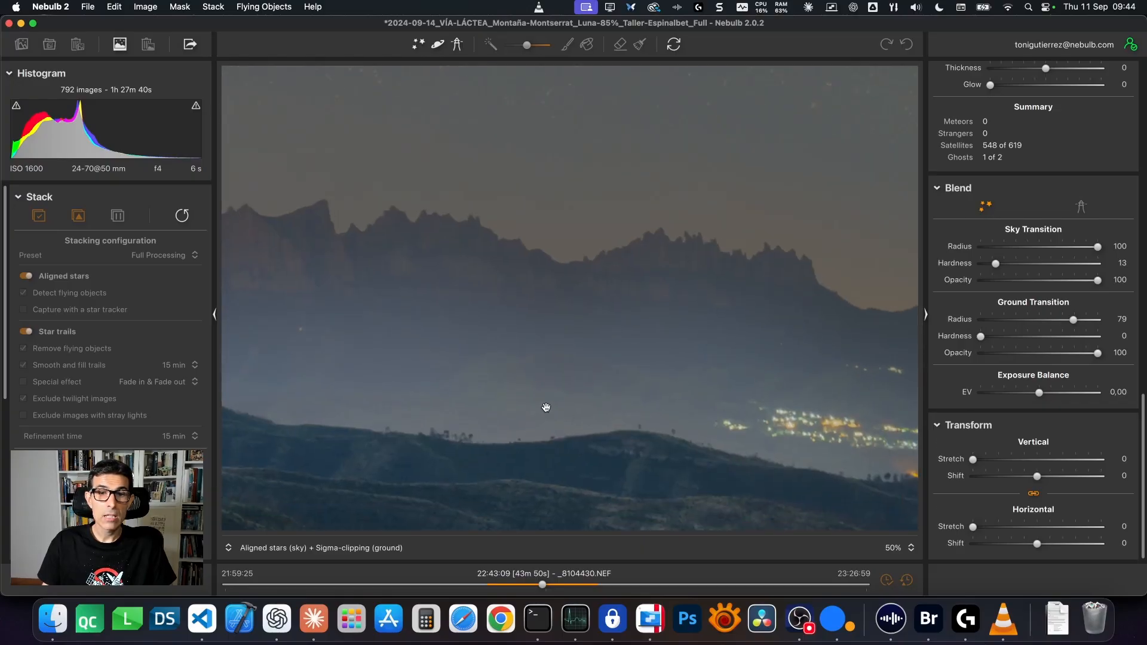
{"action": "left_click_drag", "start_coordinate": [701, 386], "coordinate": [599, 394]}
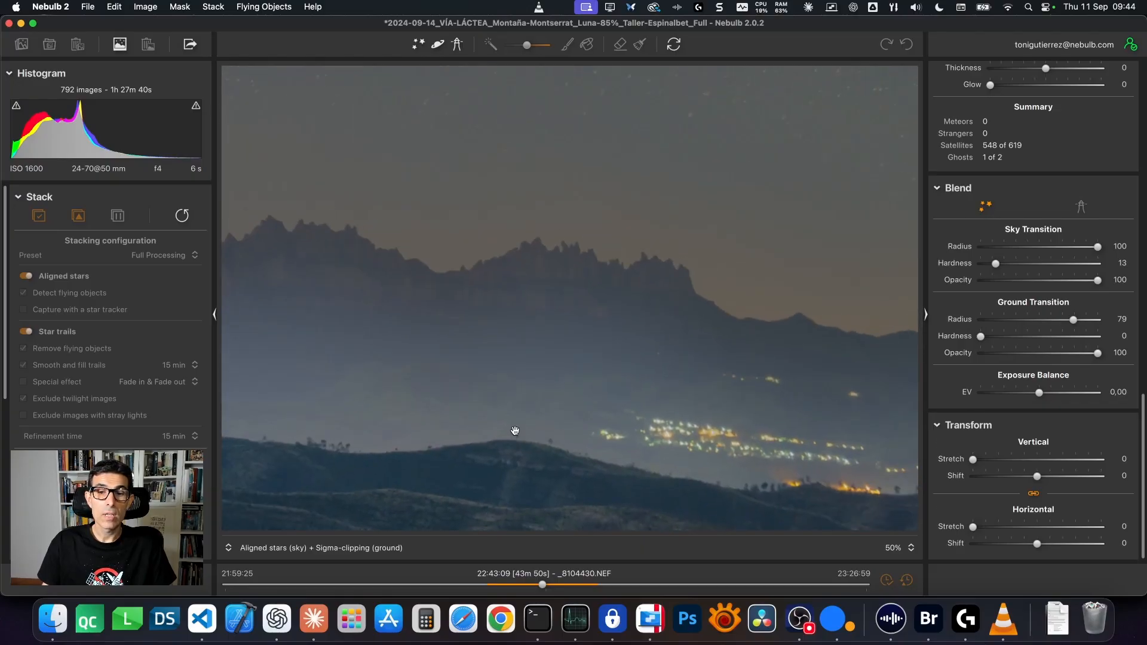
{"action": "left_click", "coordinate": [427, 399]}
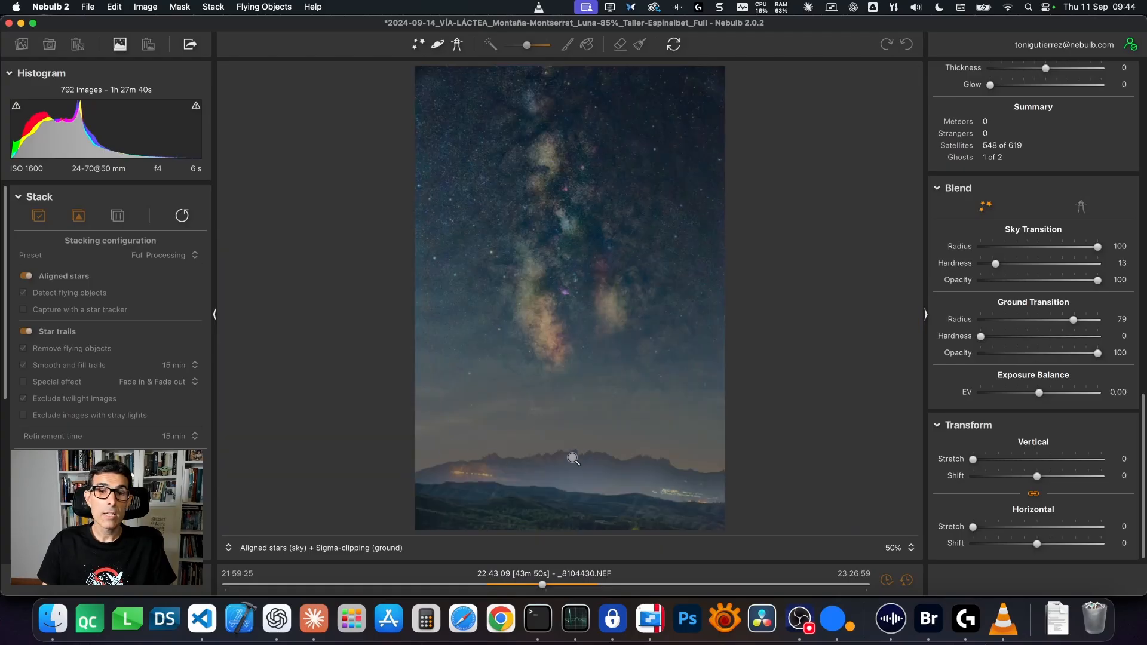
{"action": "scroll", "coordinate": [1044, 227], "scroll_direction": "up", "scroll_amount": 10}
{"action": "scroll", "coordinate": [1044, 227], "scroll_direction": "up", "scroll_amount": 5}
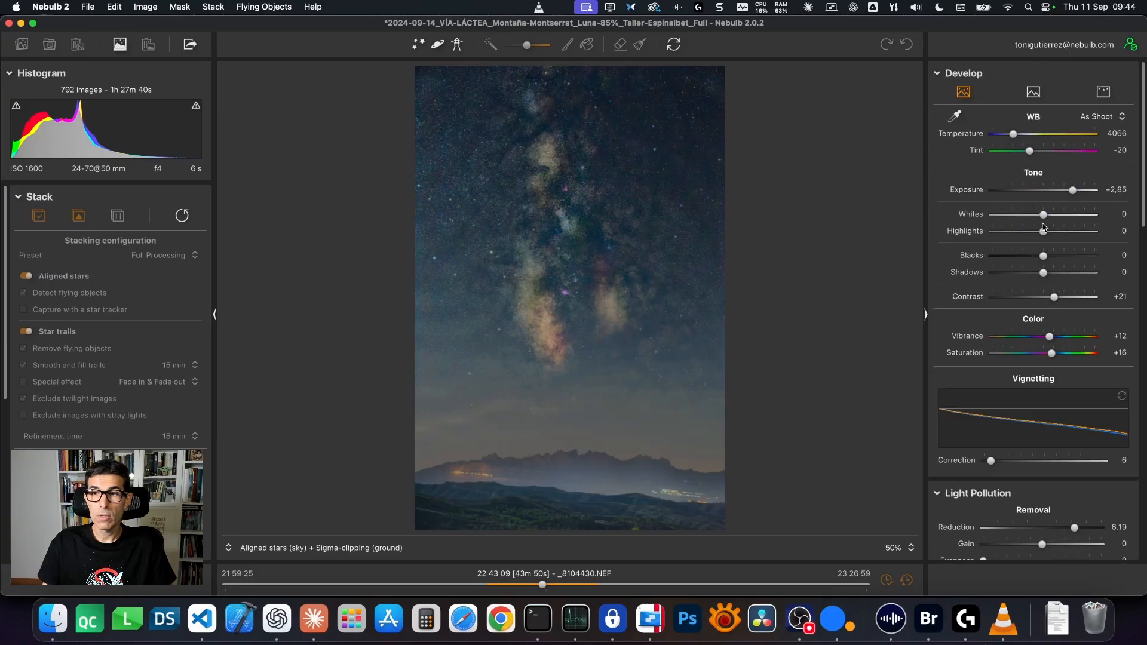
Reset the sky's vibrance to 0 and compare the whole aligned-stars and sigma-clipping blend with the original image
{"action": "double_click", "coordinate": [1046, 336]}
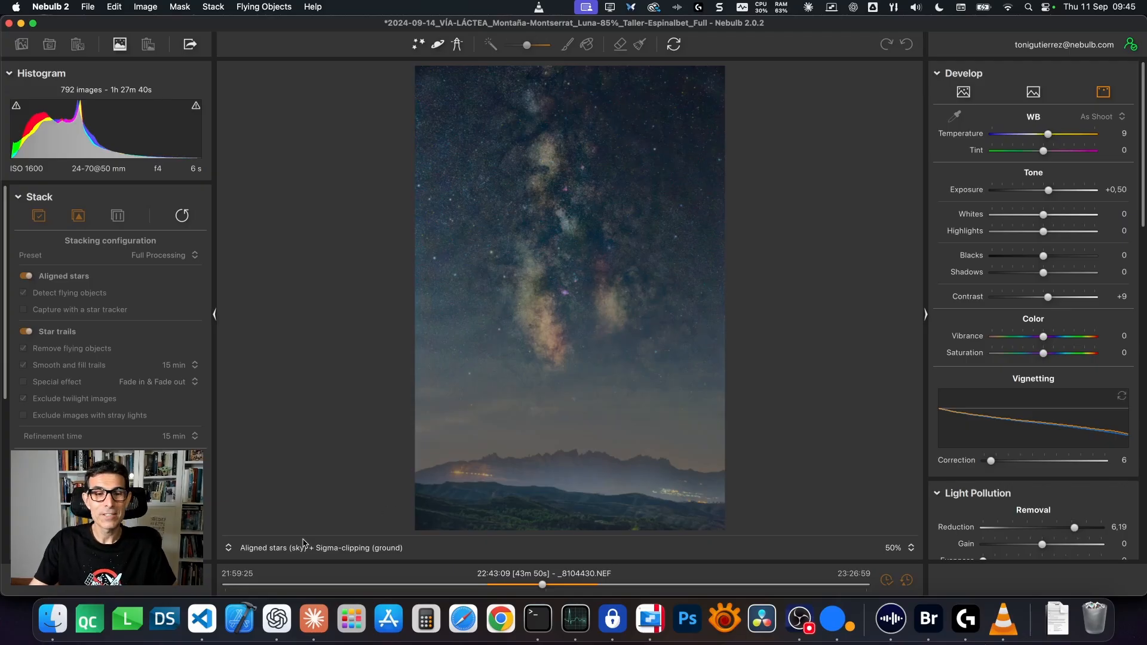
{"action": "left_click", "coordinate": [284, 554]}
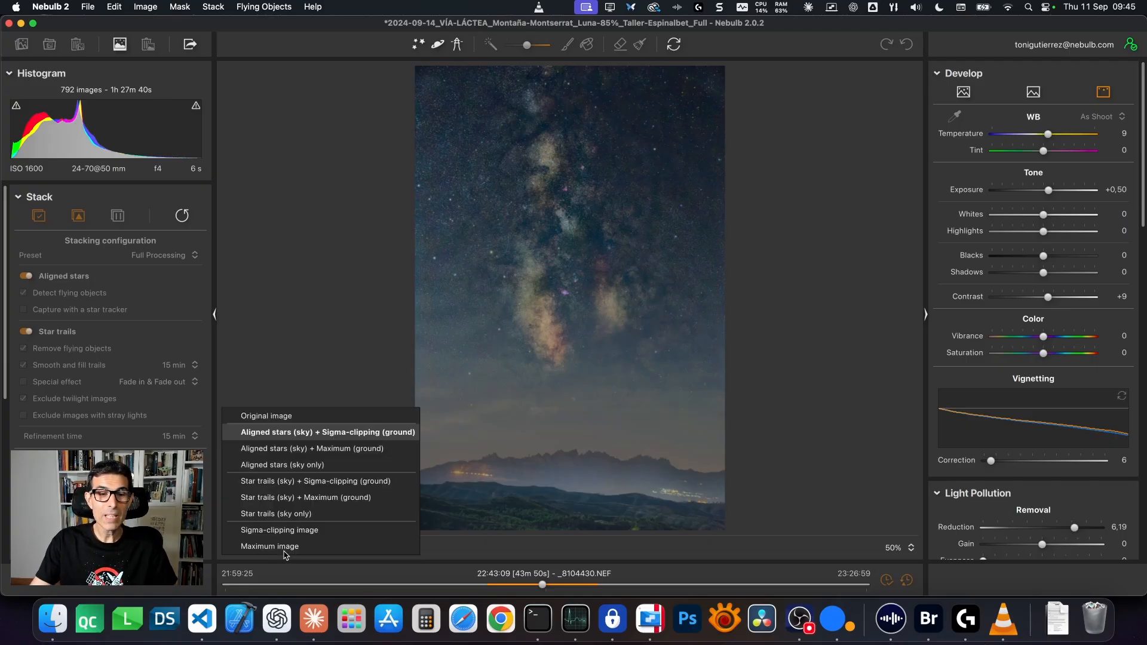
{"action": "left_click", "coordinate": [255, 416]}
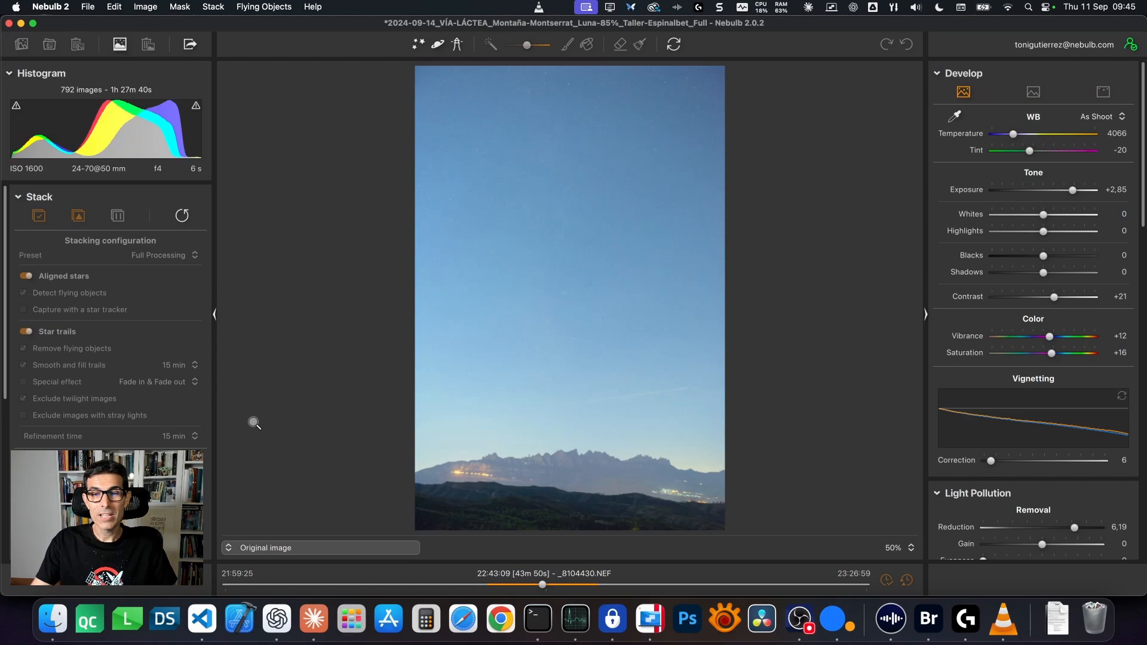
{"action": "left_click", "coordinate": [263, 549]}
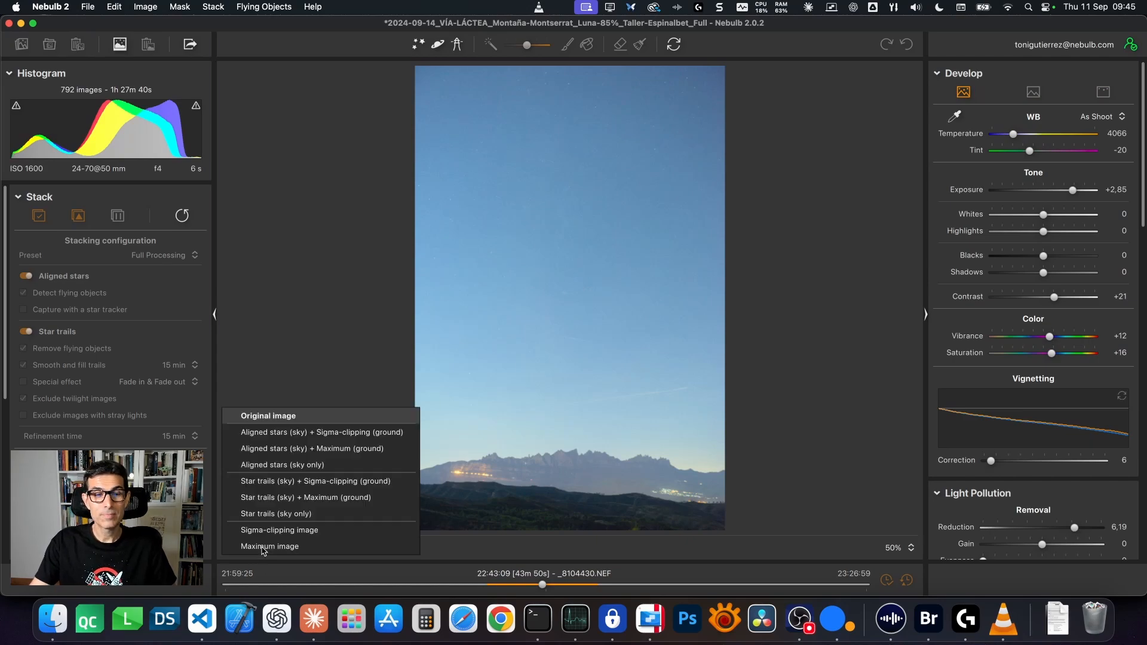
{"action": "left_click", "coordinate": [293, 433]}
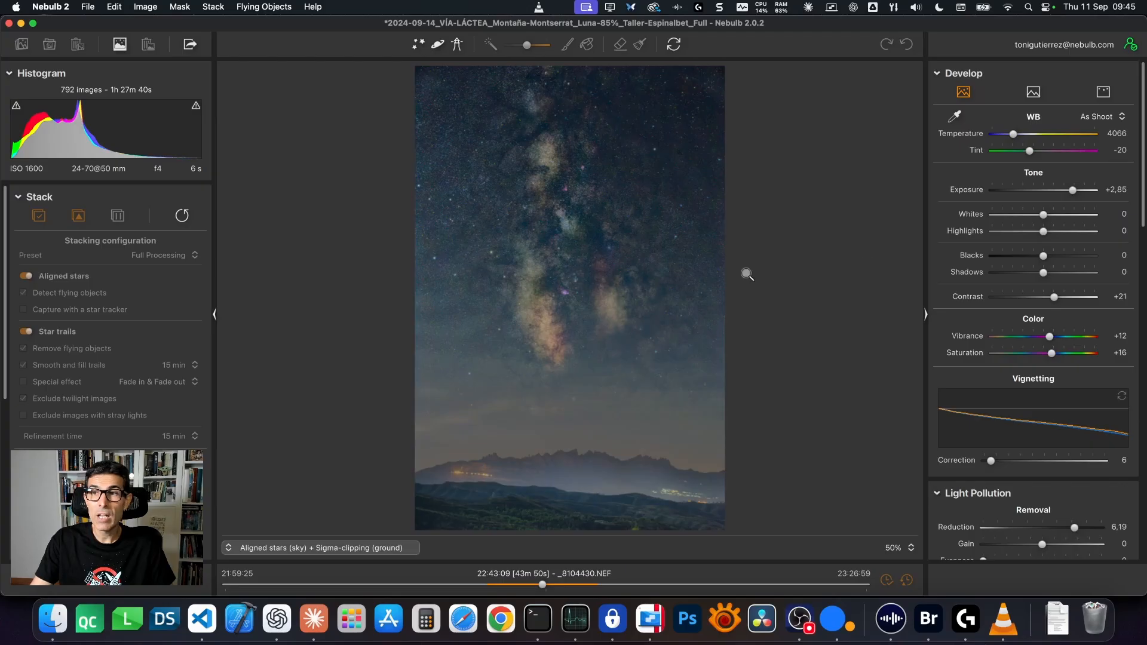
Examine the Milky Way core up close in the stacked blend and the original image, ending on the aligned-stars sky with sigma-clipping ground
{"action": "scroll", "coordinate": [994, 308], "scroll_direction": "down", "scroll_amount": 5}
{"action": "scroll", "coordinate": [994, 308], "scroll_direction": "down", "scroll_amount": 4}
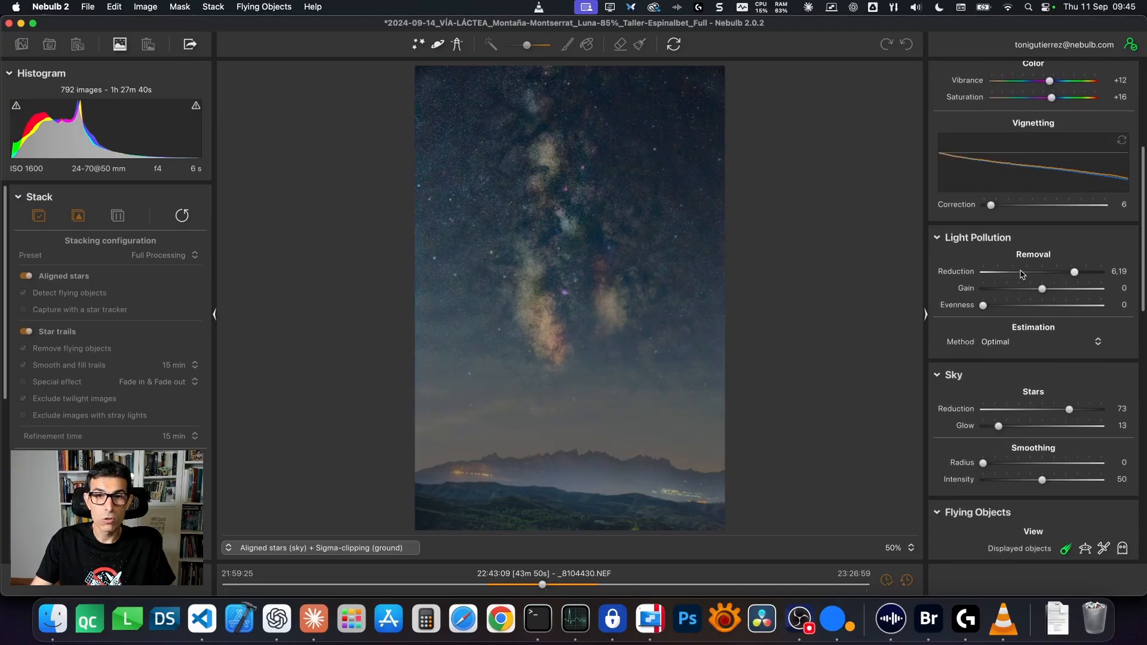
{"action": "left_click", "coordinate": [573, 298]}
{"action": "left_click_drag", "start_coordinate": [618, 321], "coordinate": [524, 304]}
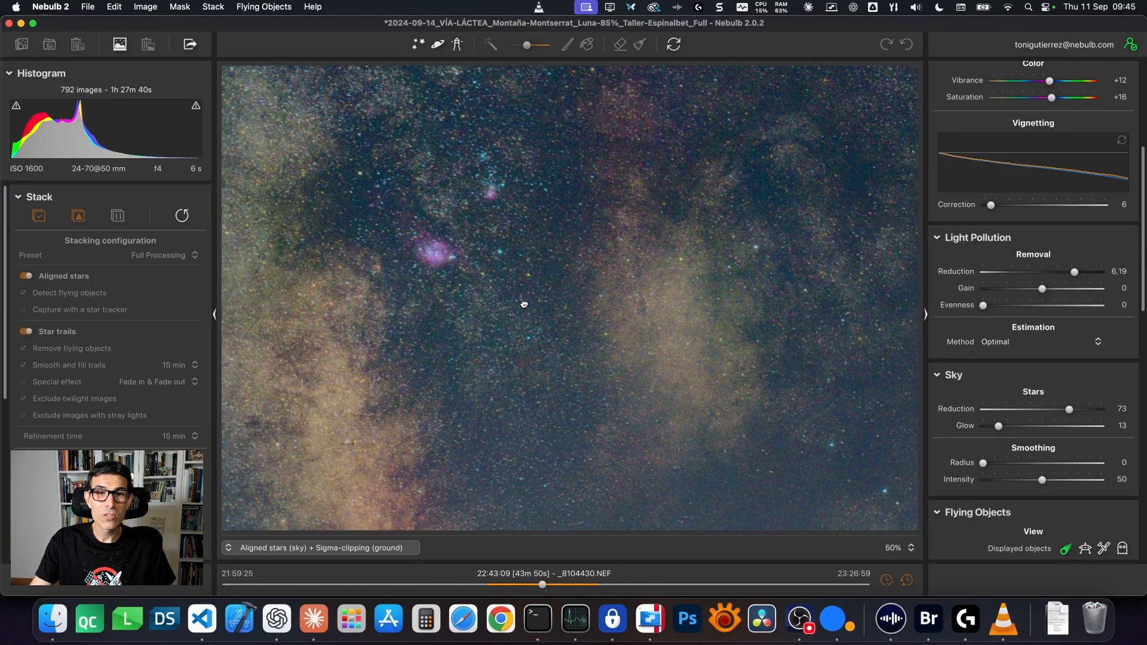
{"action": "left_click_drag", "start_coordinate": [471, 189], "coordinate": [529, 309]}
{"action": "left_click", "coordinate": [296, 548]}
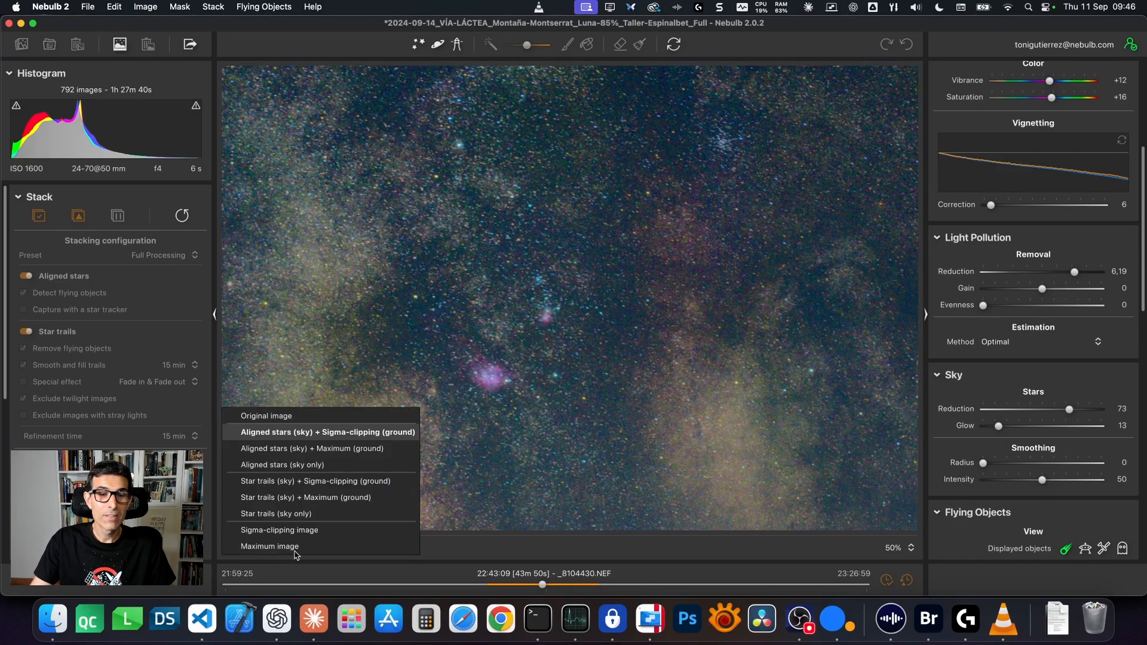
{"action": "left_click", "coordinate": [276, 417]}
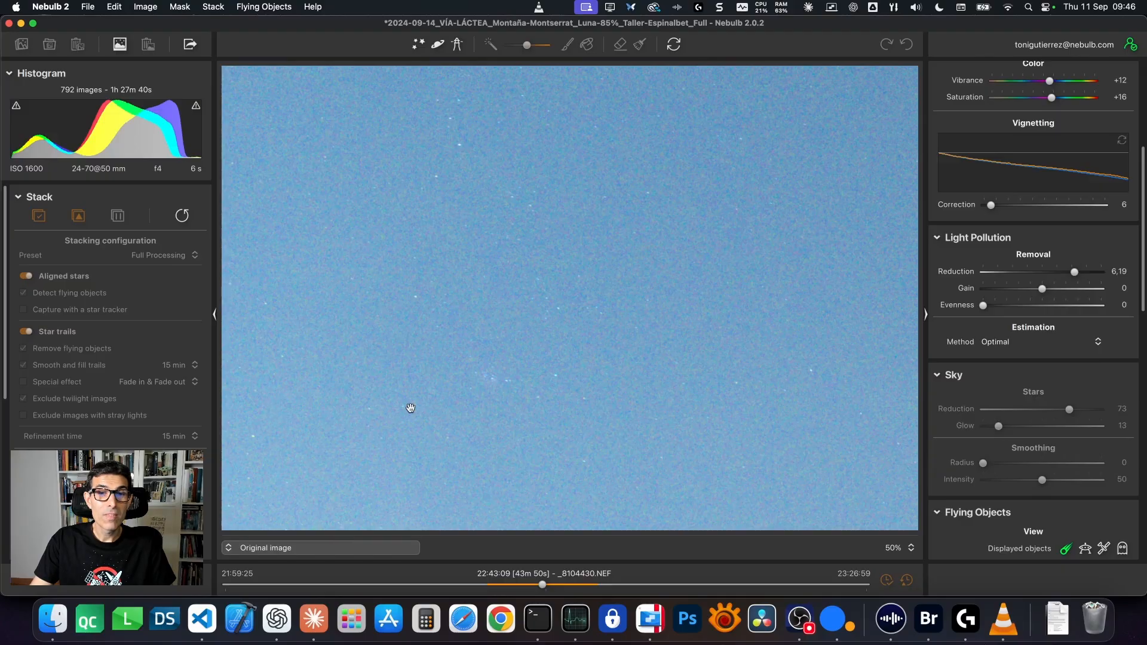
{"action": "left_click_drag", "start_coordinate": [522, 281], "coordinate": [622, 271]}
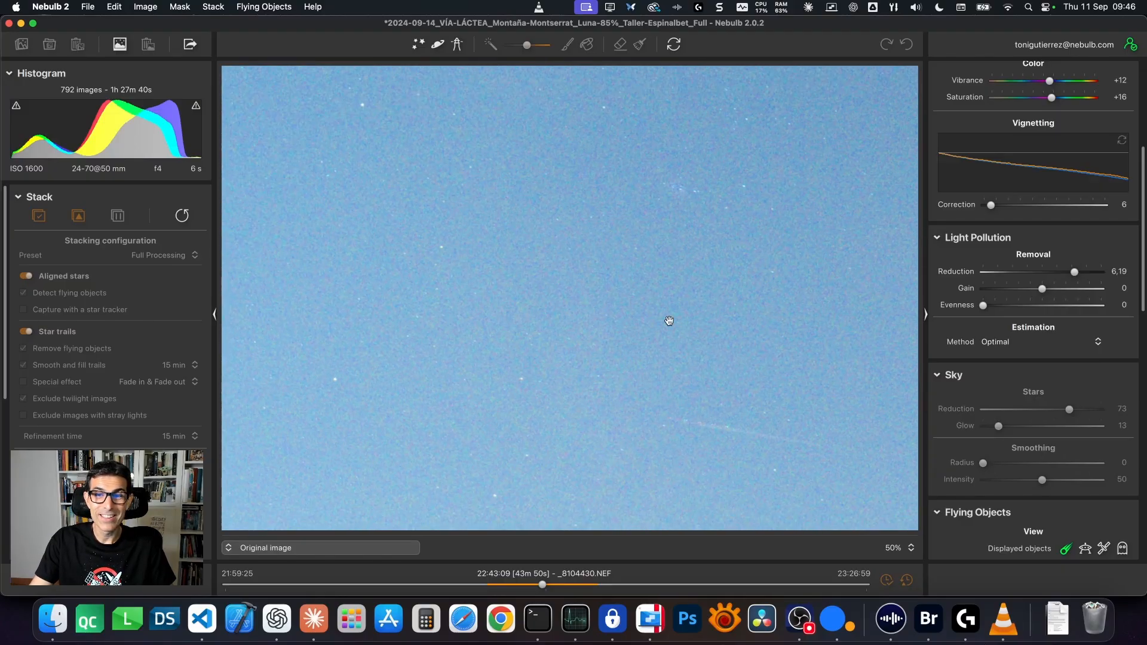
{"action": "left_click", "coordinate": [708, 345]}
{"action": "left_click", "coordinate": [291, 547]}
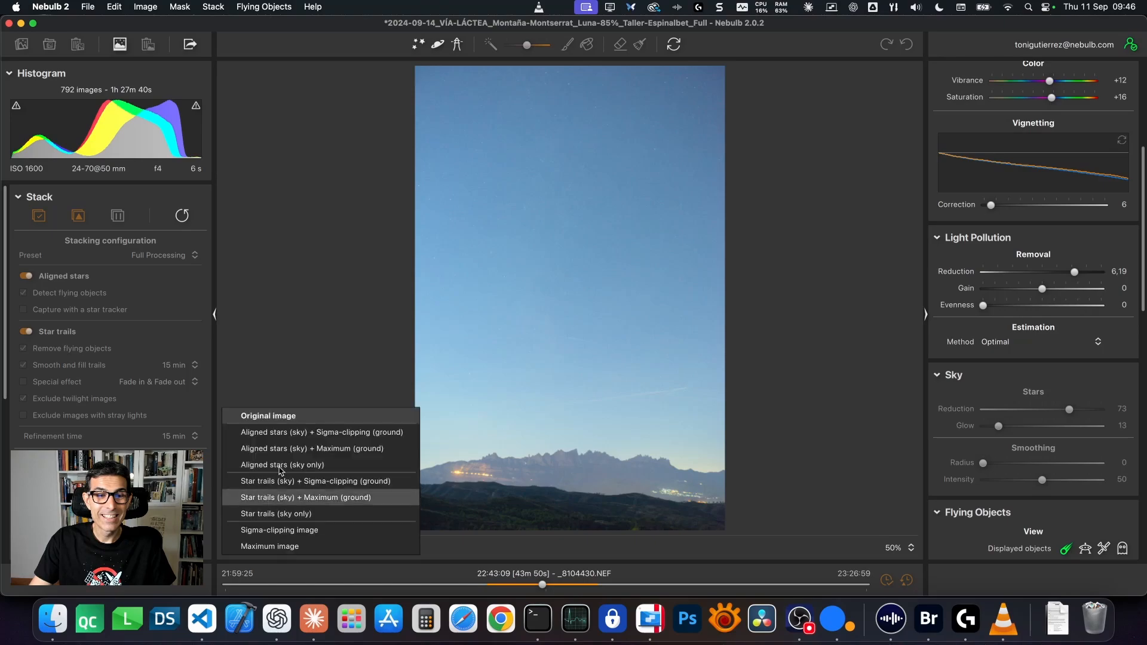
{"action": "left_click", "coordinate": [281, 432]}
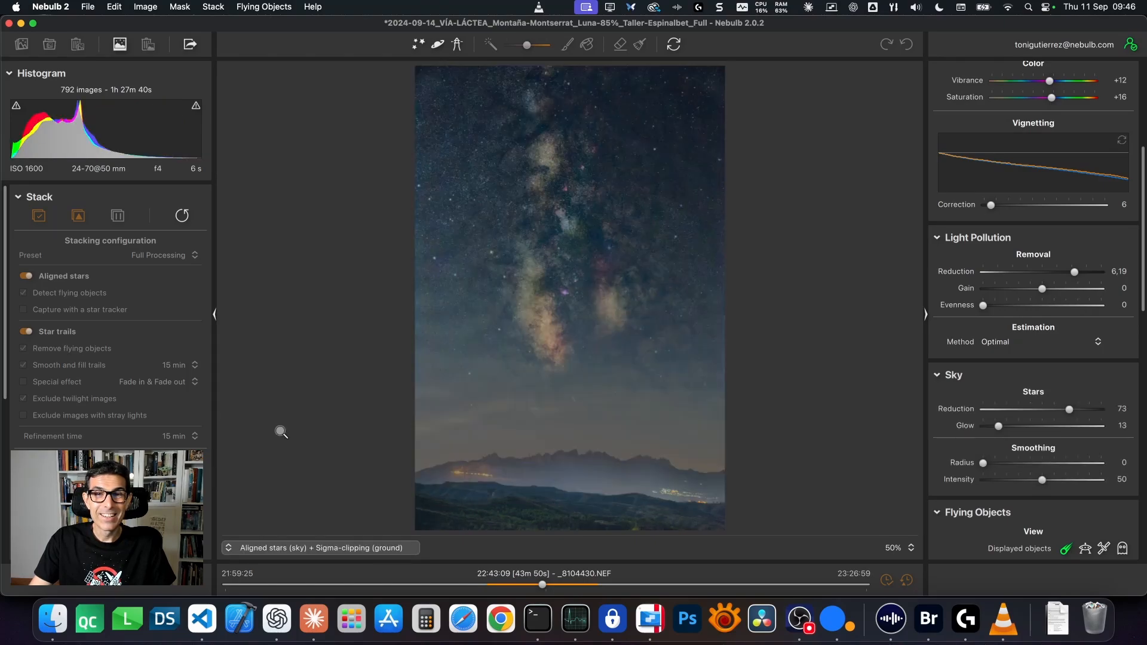